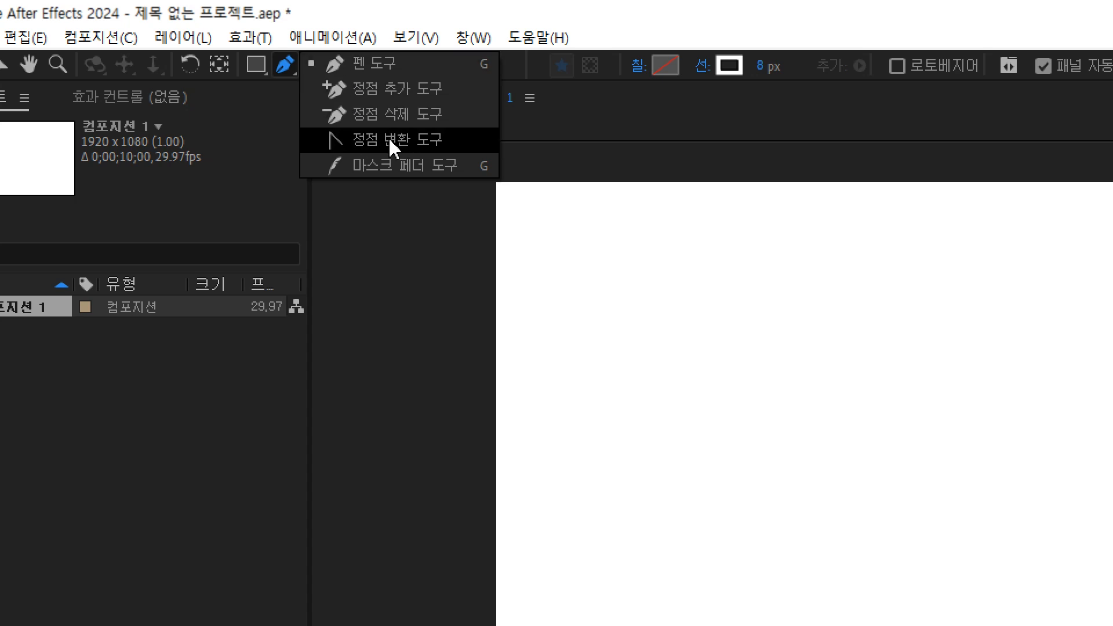
# - Draw a closed eight-point zigzag shape with straight segments across the white composition using the Pen tool
pyautogui.click(362, 64)
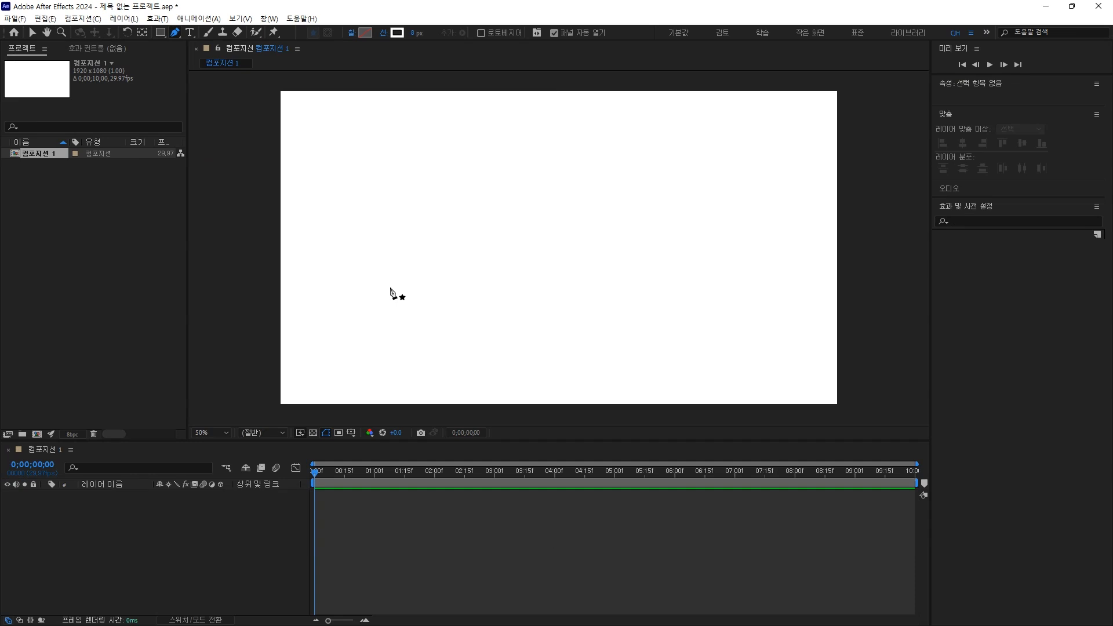
pyautogui.click(376, 265)
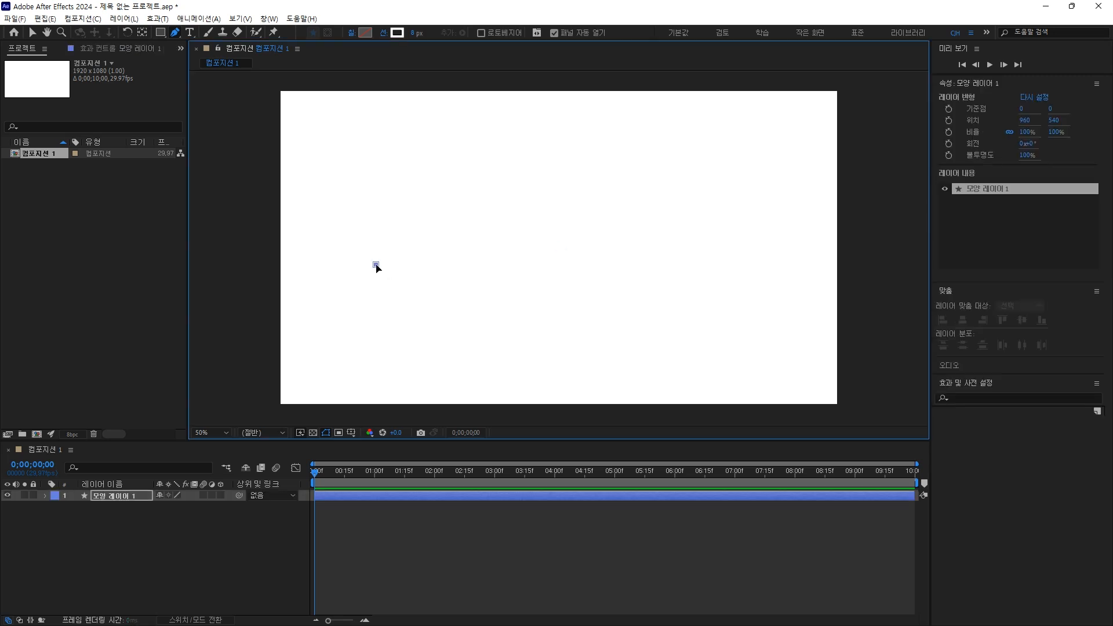
pyautogui.click(504, 191)
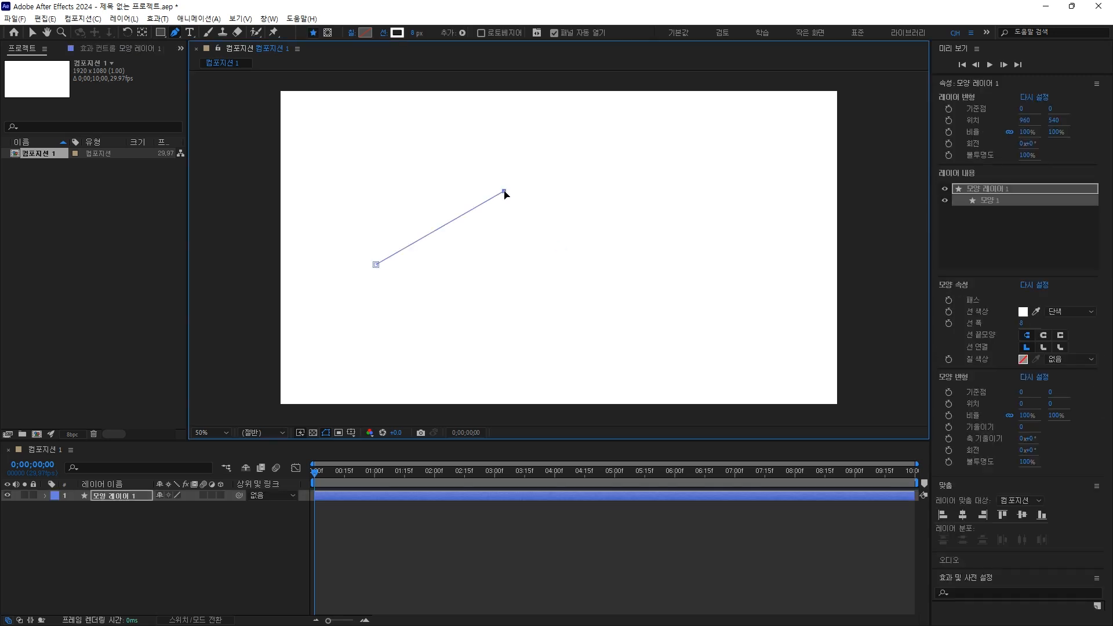
pyautogui.click(585, 283)
pyautogui.click(709, 187)
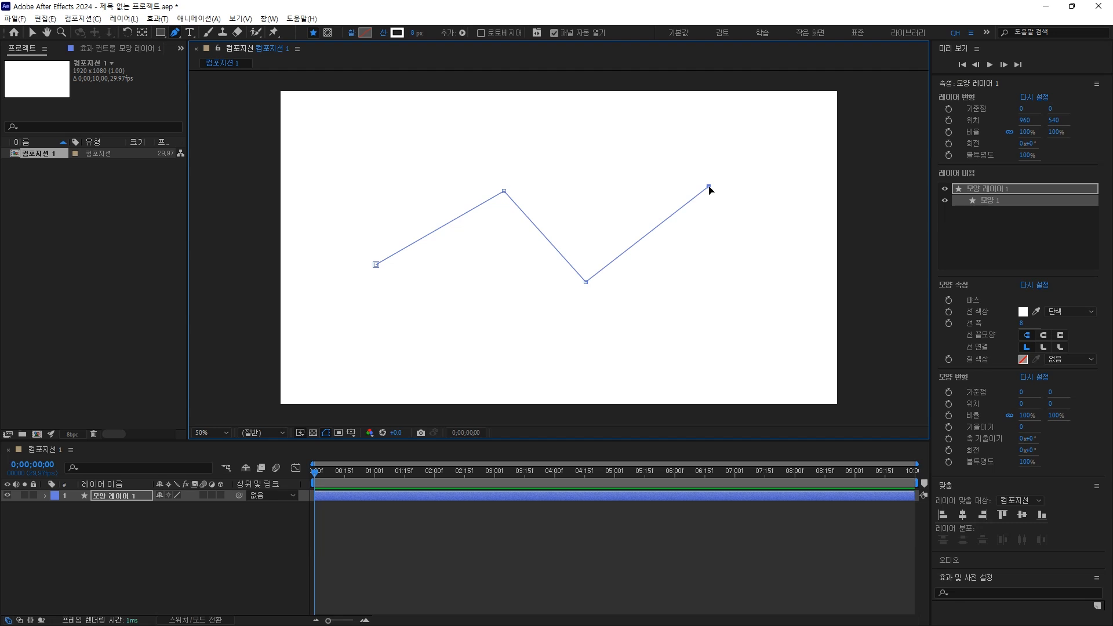
pyautogui.click(771, 281)
pyautogui.click(616, 363)
pyautogui.click(511, 288)
pyautogui.click(400, 339)
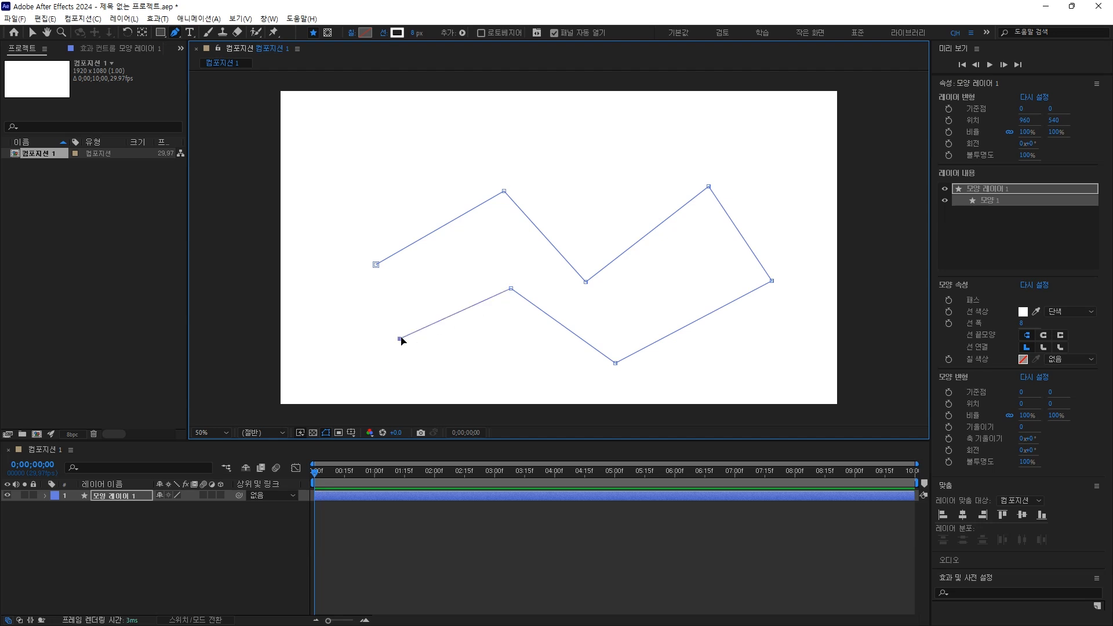
pyautogui.click(376, 265)
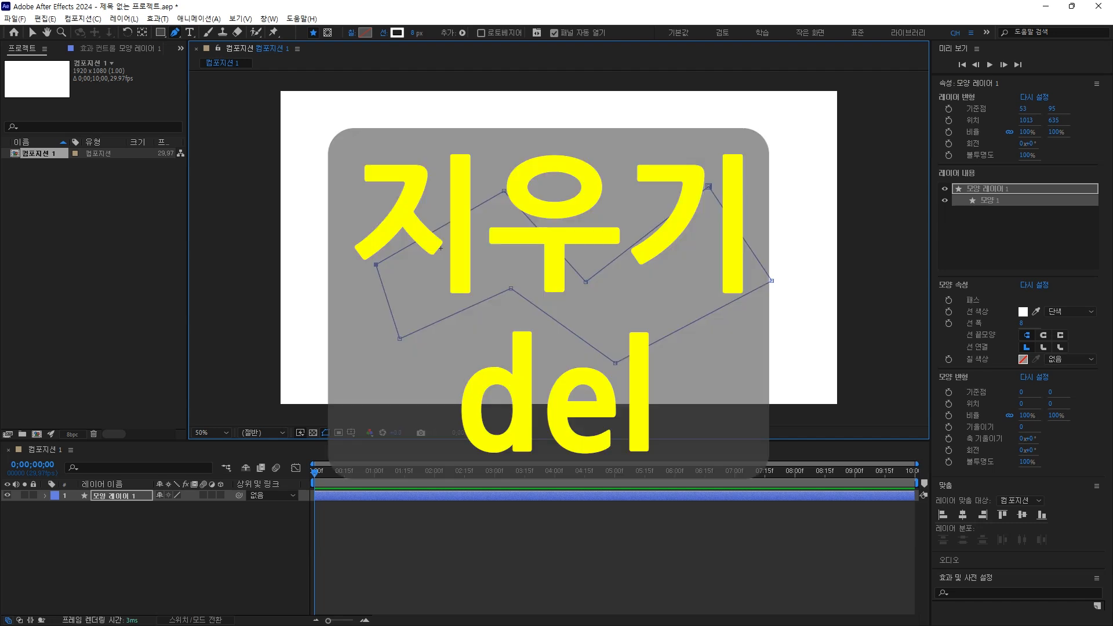
# - Delete the closed zigzag shape and its shape layer from the composition
pyautogui.press('Delete')
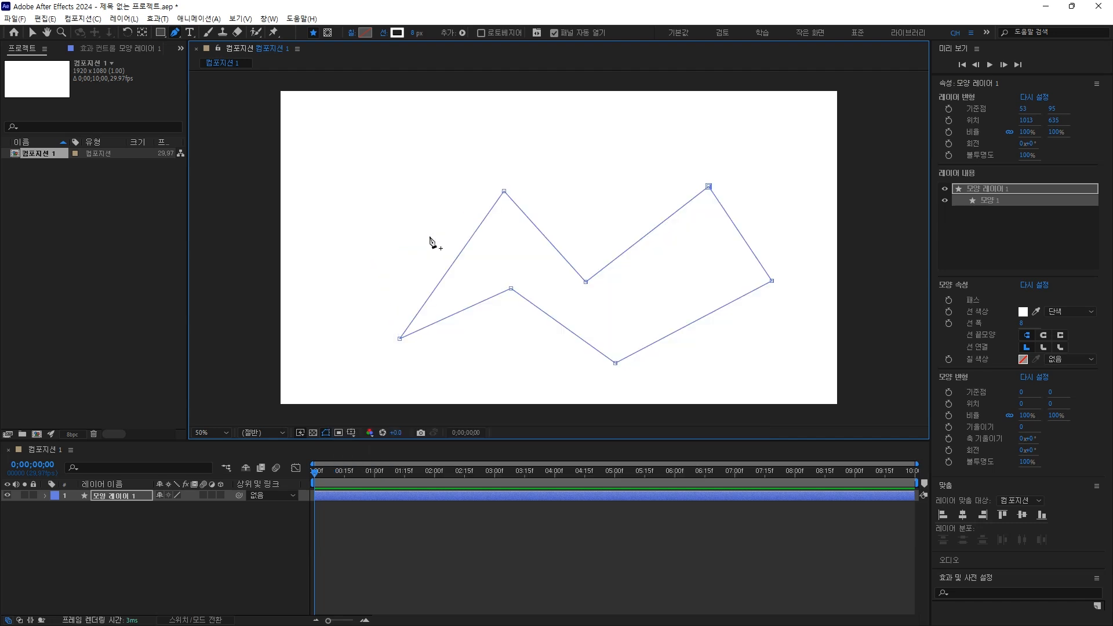
pyautogui.press('Delete')
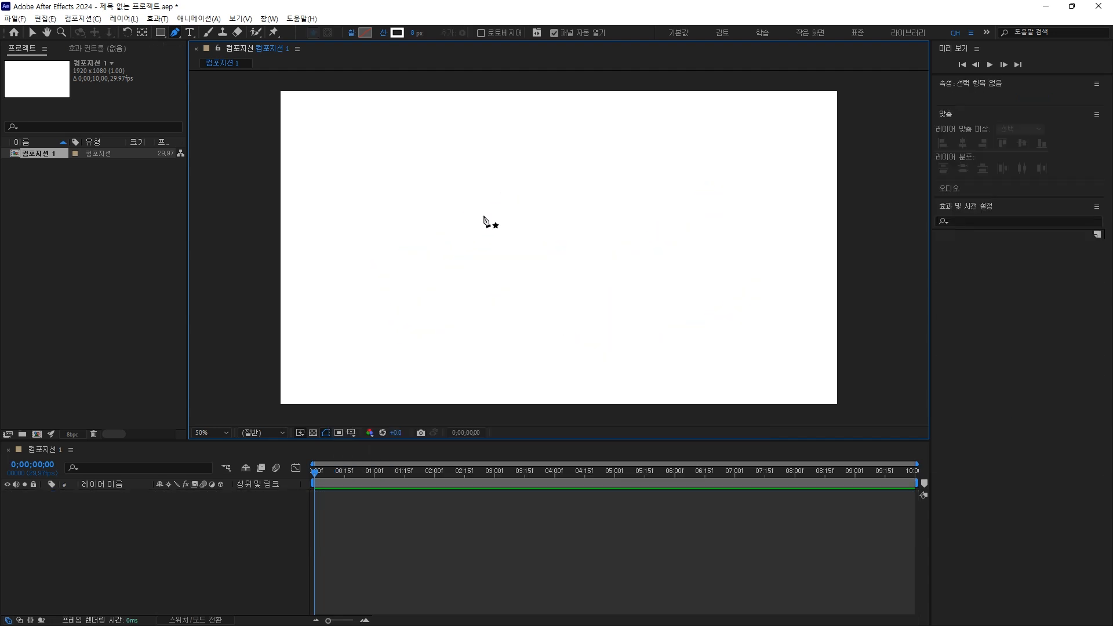
# - Draw an open seven-point curved path that spirals clockwise inward, starting in the composition's upper-left area, with the Pen tool
pyautogui.click(376, 225)
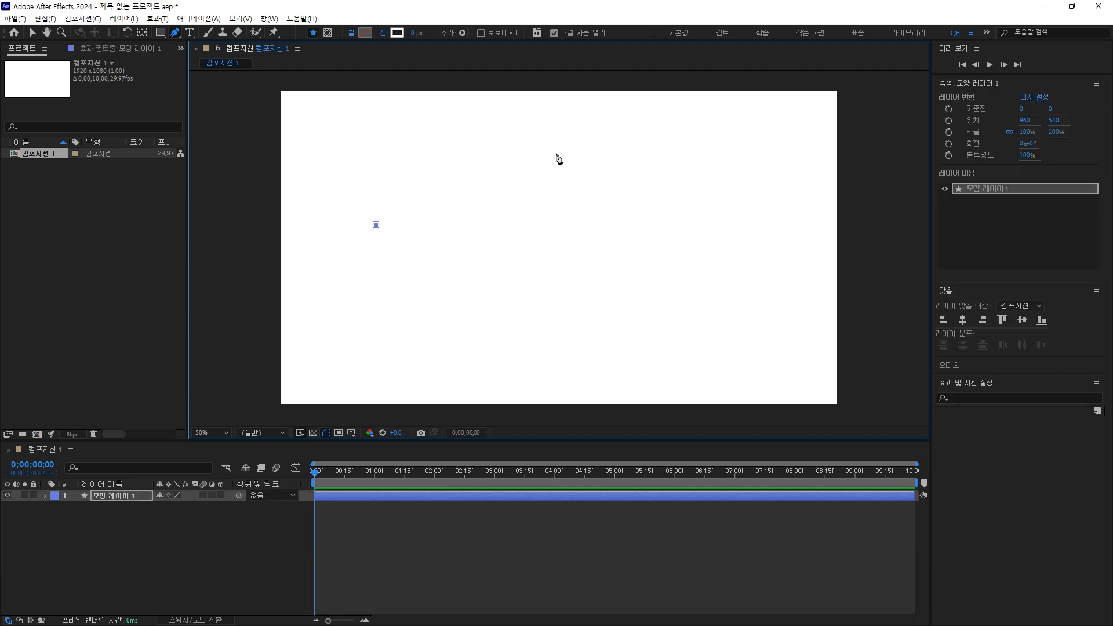
pyautogui.moveTo(537, 157); pyautogui.dragTo(620, 196)
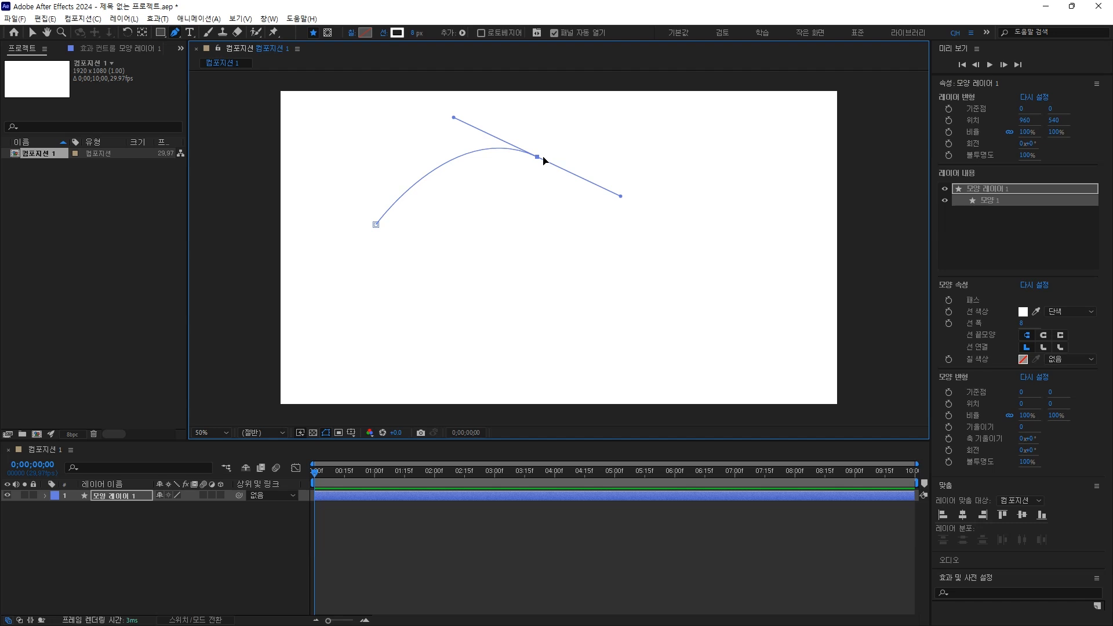
pyautogui.moveTo(501, 348); pyautogui.dragTo(398, 362)
pyautogui.moveTo(493, 207); pyautogui.dragTo(547, 225)
pyautogui.moveTo(504, 314); pyautogui.dragTo(466, 328)
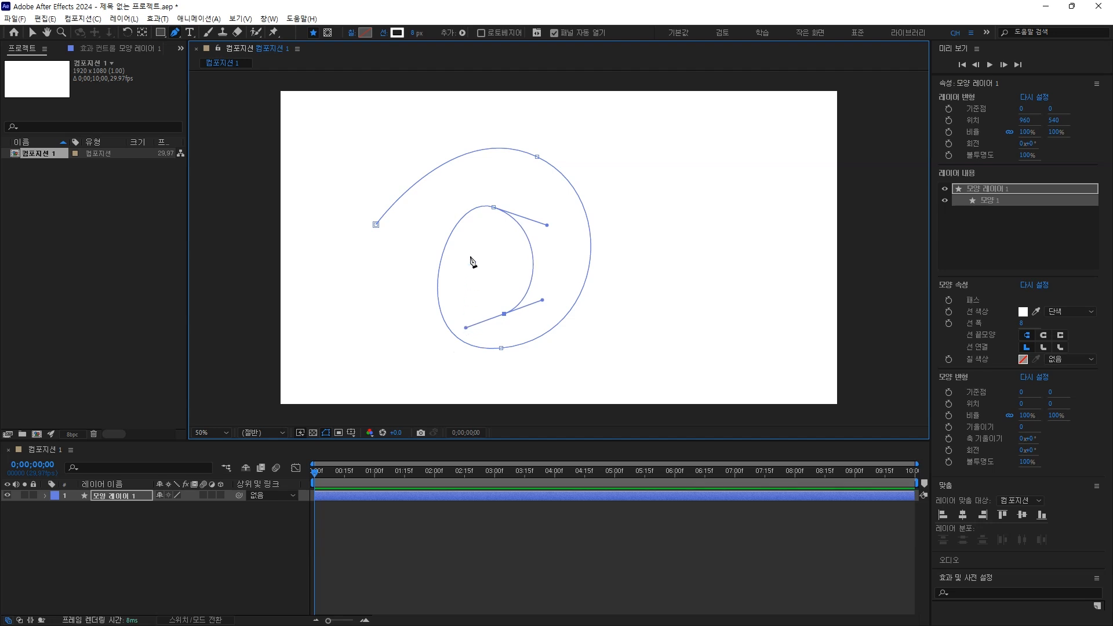
pyautogui.moveTo(491, 240); pyautogui.dragTo(514, 248)
pyautogui.moveTo(497, 295); pyautogui.dragTo(482, 300)
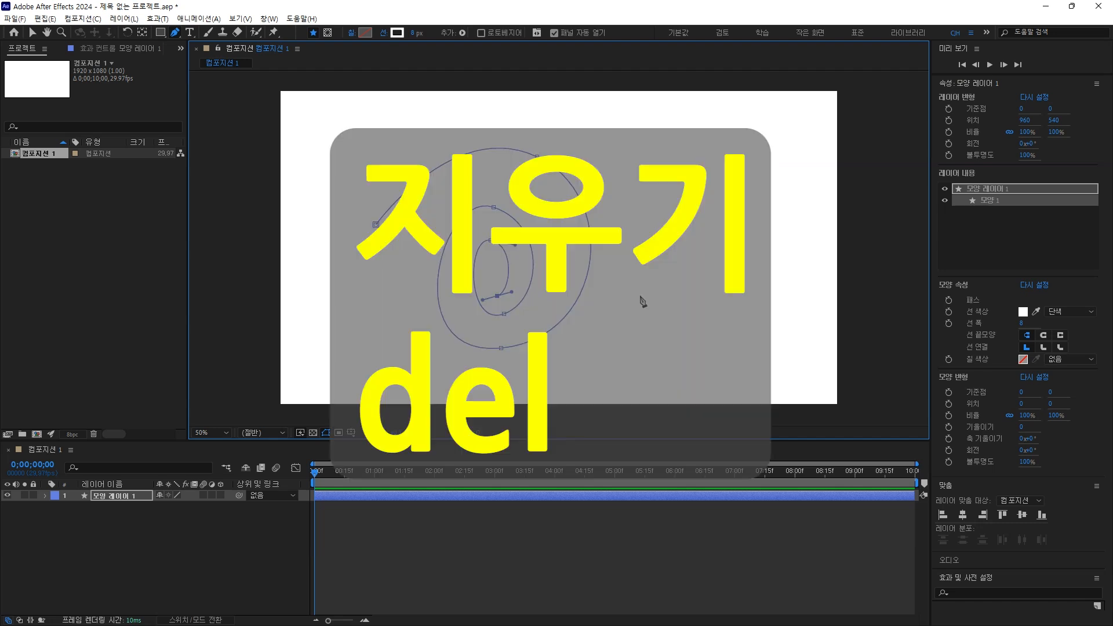
# - Delete the seven-point spiral path and its empty shape layer
pyautogui.press('Delete')
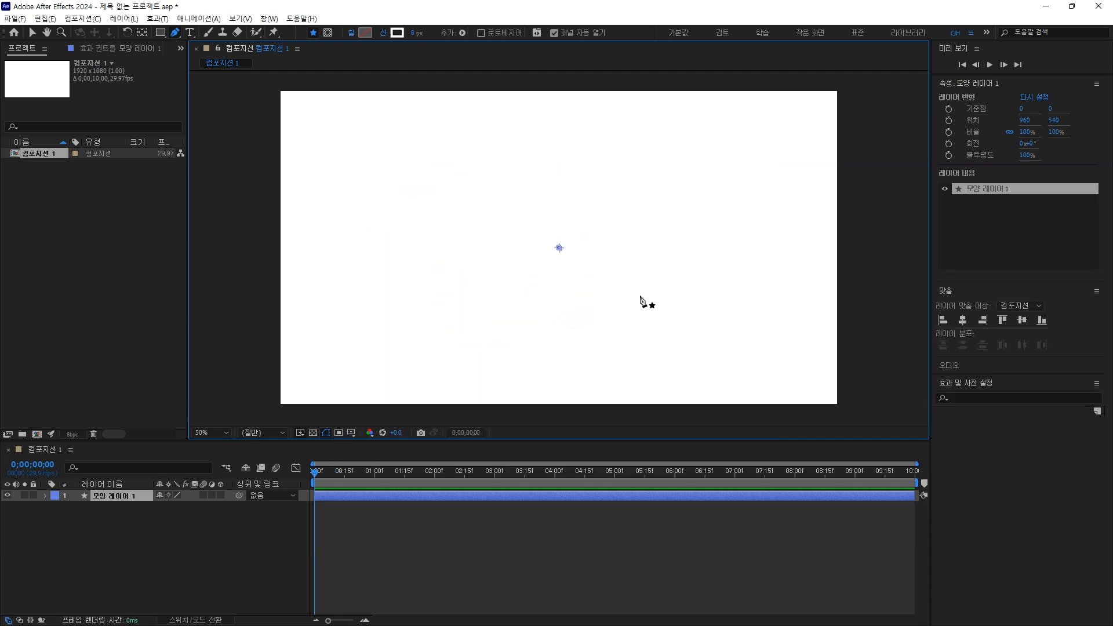
pyautogui.press('Delete')
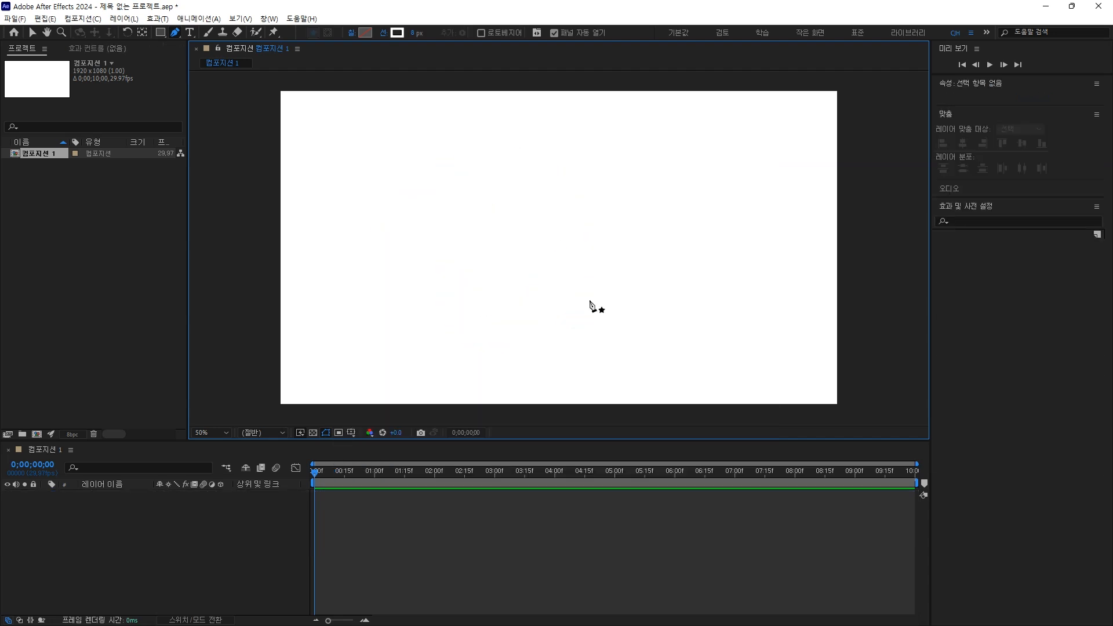
# - Draw a wide, tilted oval spiral path winding clockwise toward the composition's centre, placing smooth curved vertices with the Pen tool
pyautogui.click(408, 246)
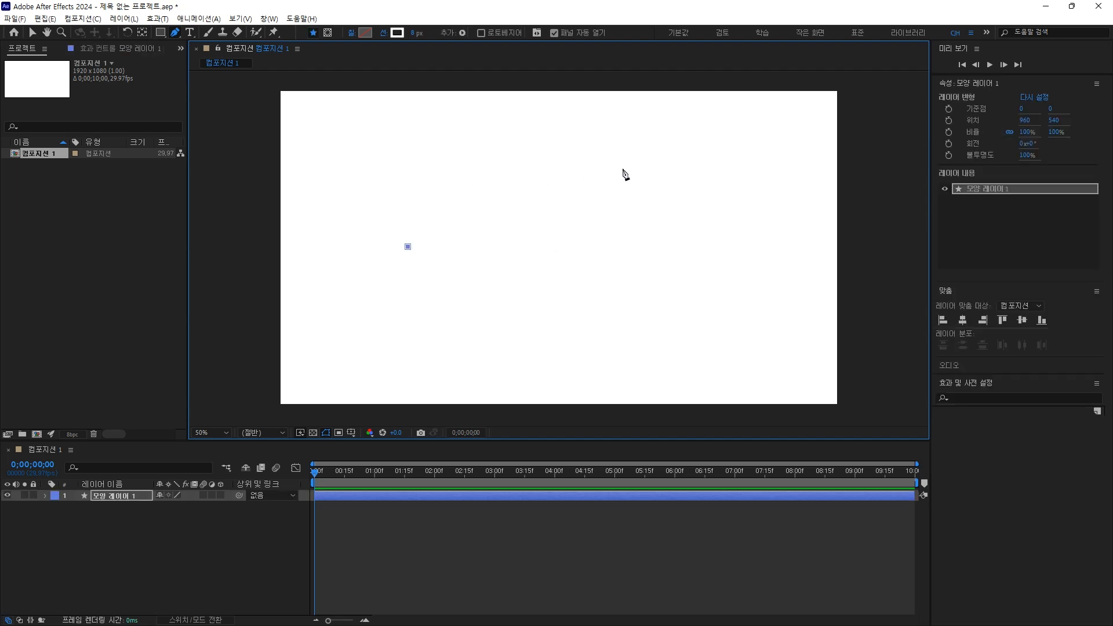
pyautogui.click(648, 180)
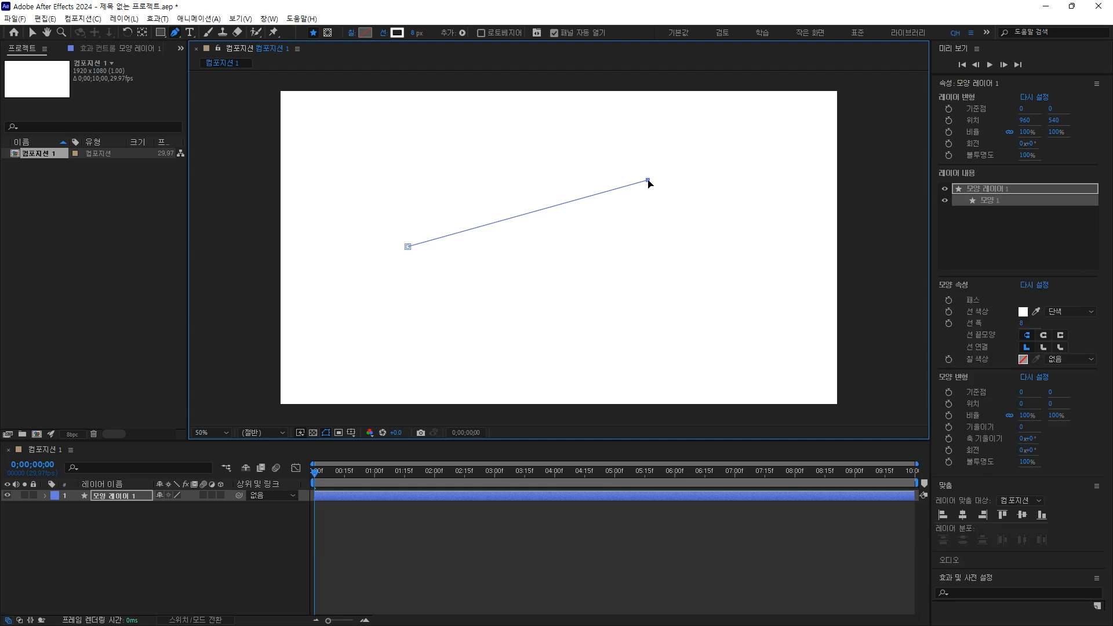
pyautogui.moveTo(649, 183); pyautogui.dragTo(793, 243)
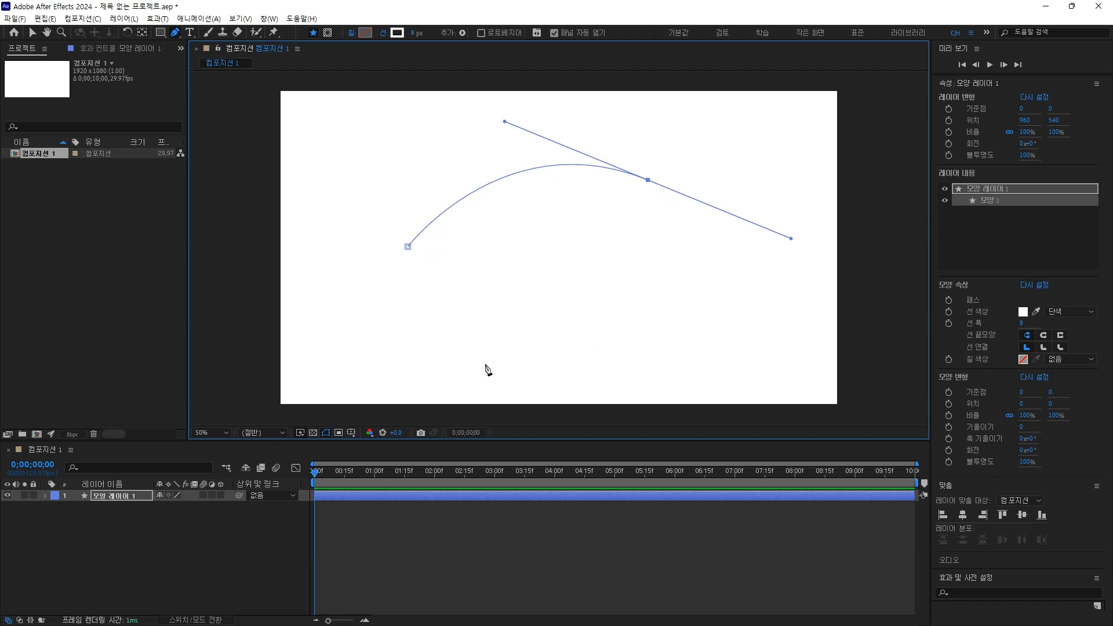
pyautogui.moveTo(462, 350); pyautogui.dragTo(376, 285)
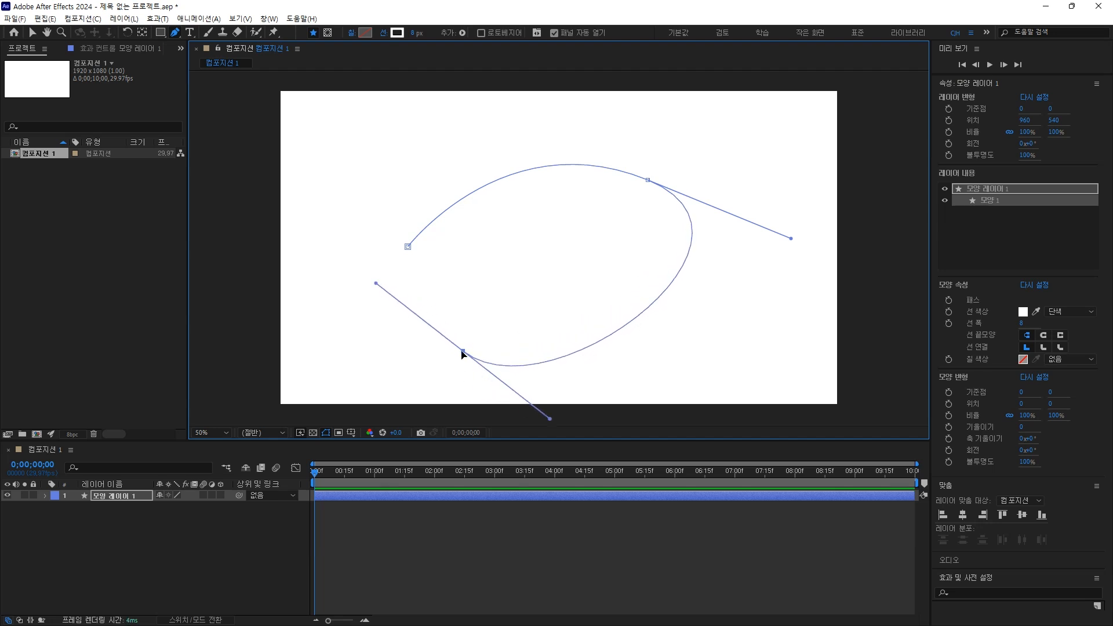
pyautogui.click(602, 215)
pyautogui.moveTo(603, 216); pyautogui.dragTo(664, 265)
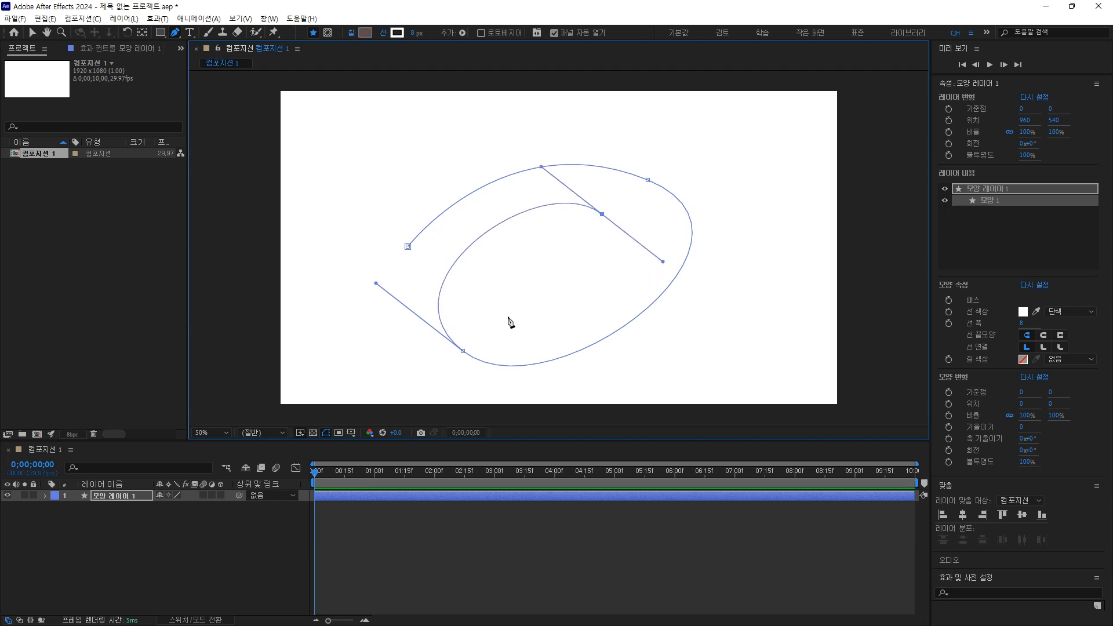
pyautogui.moveTo(503, 318); pyautogui.dragTo(462, 297)
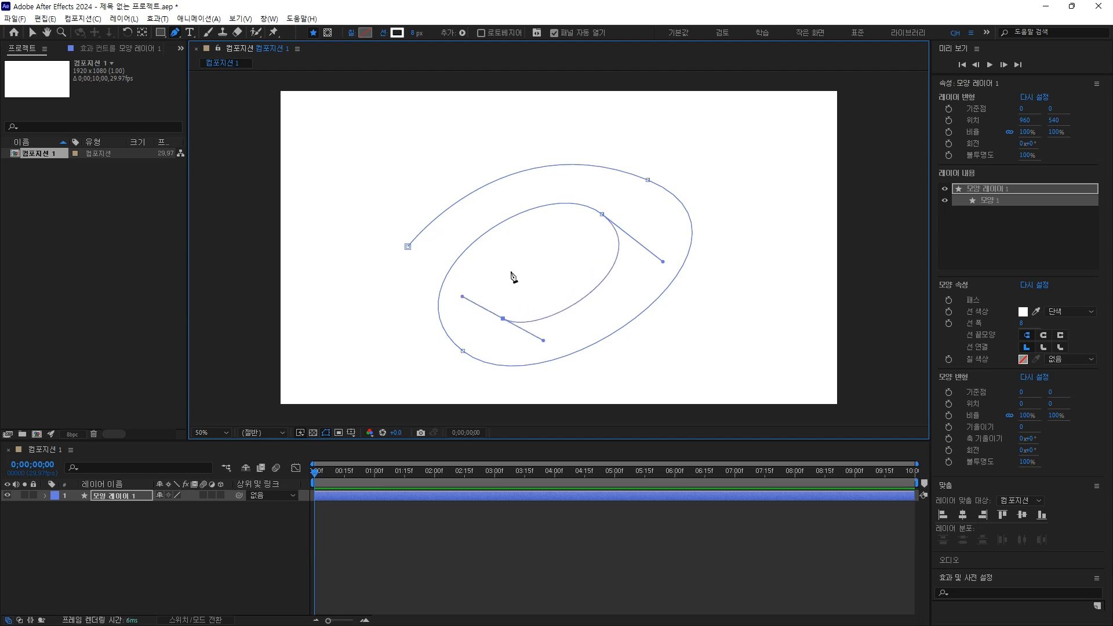
pyautogui.moveTo(574, 238); pyautogui.dragTo(606, 264)
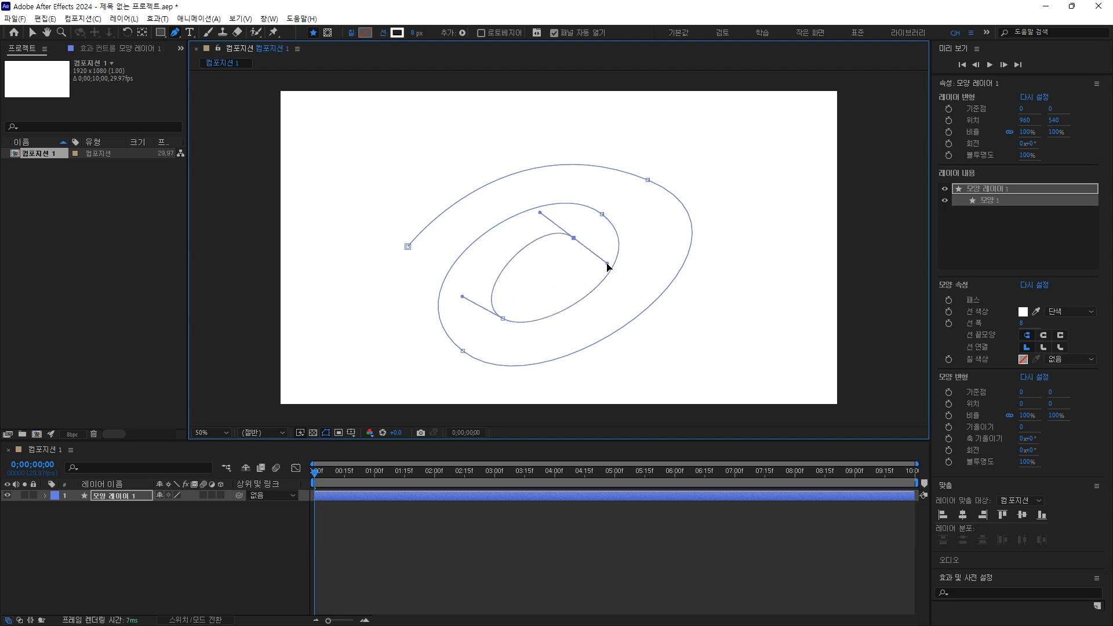
pyautogui.moveTo(524, 293); pyautogui.dragTo(556, 272)
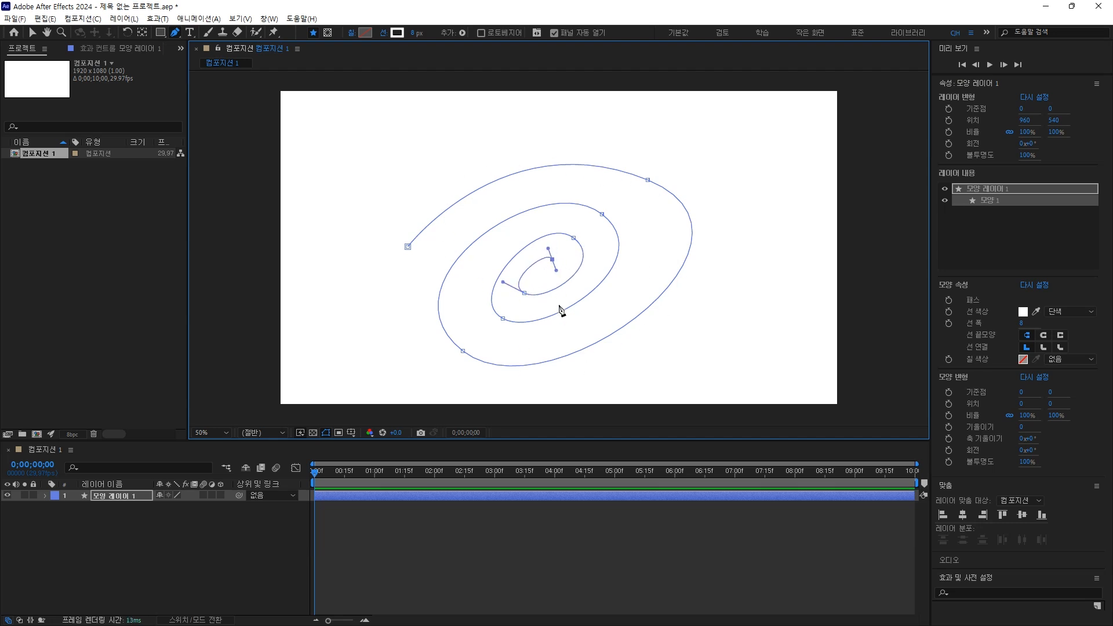
# - Delete the tilted oval spiral and its shape layer to empty the composition
pyautogui.press('Delete')
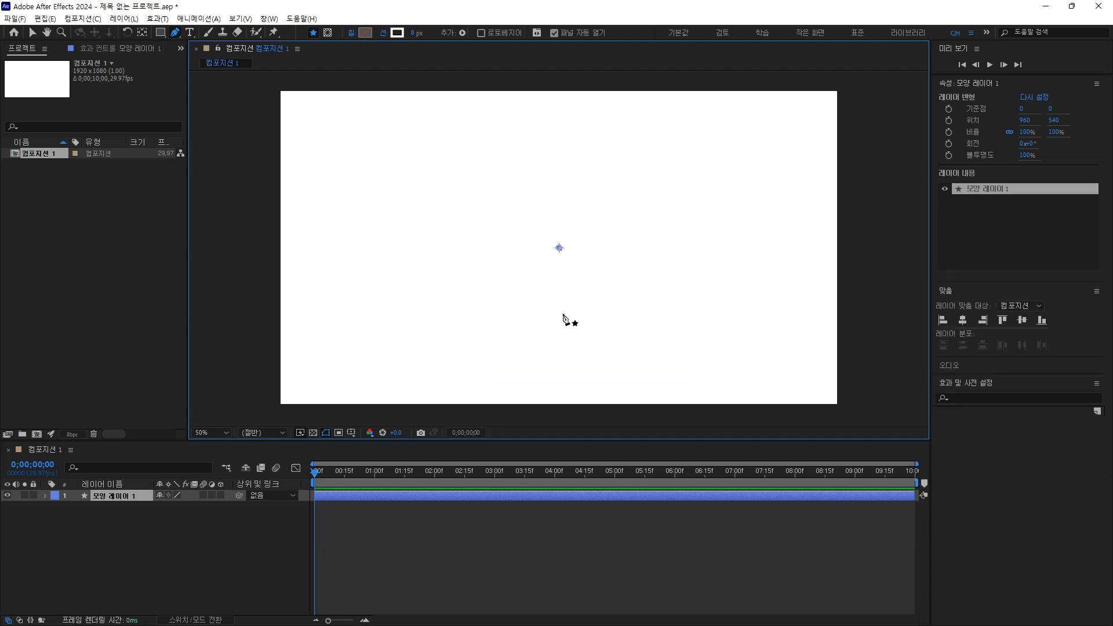
pyautogui.press('Delete')
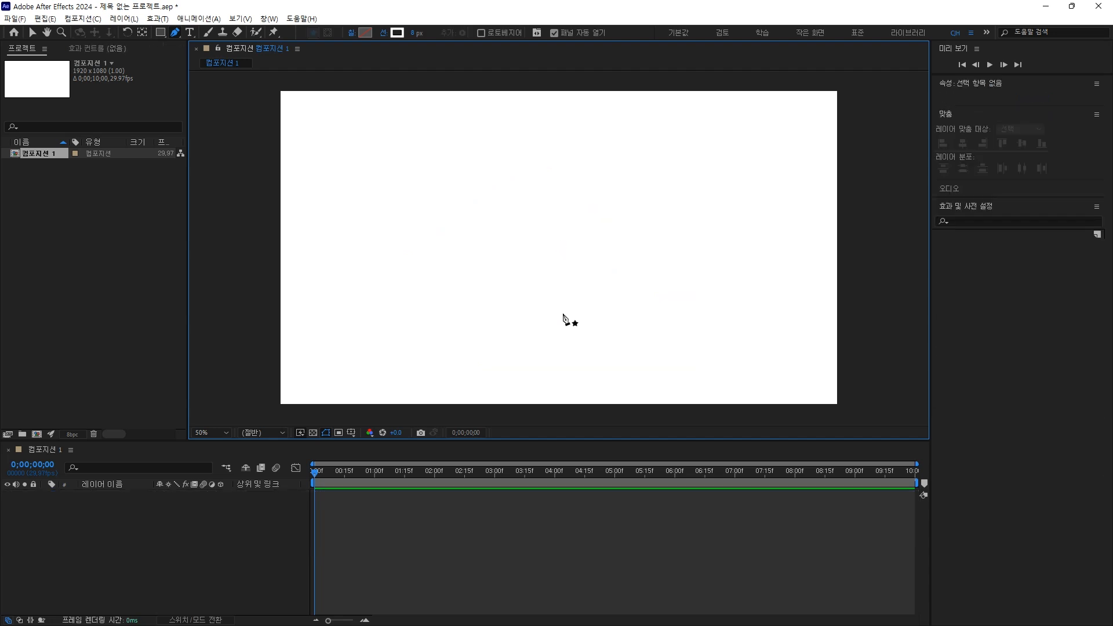
# - Draw a closed seven-point boat-like shape with straight sides and a single peak in its upper edge using the Pen tool
pyautogui.click(352, 229)
pyautogui.click(500, 231)
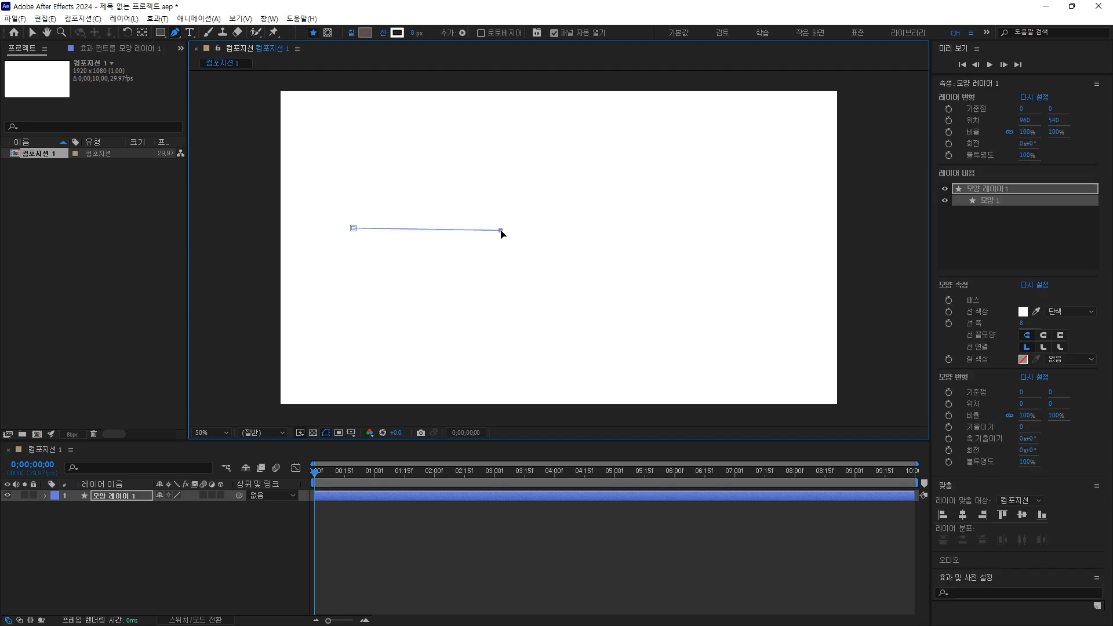
pyautogui.click(573, 151)
pyautogui.click(609, 233)
pyautogui.click(733, 236)
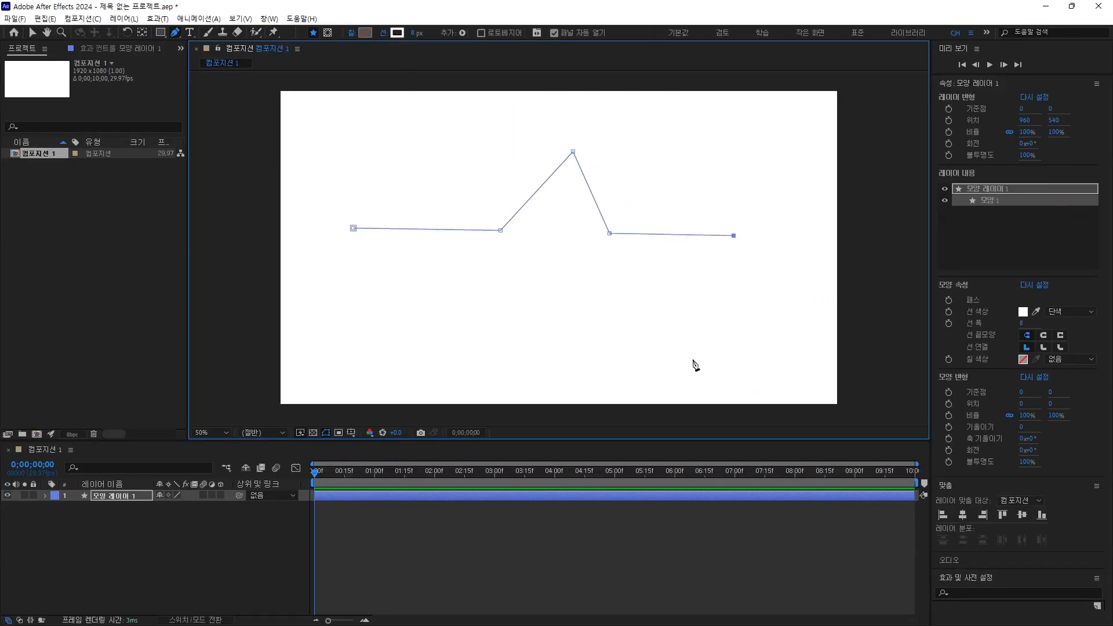
pyautogui.click(695, 359)
pyautogui.click(423, 368)
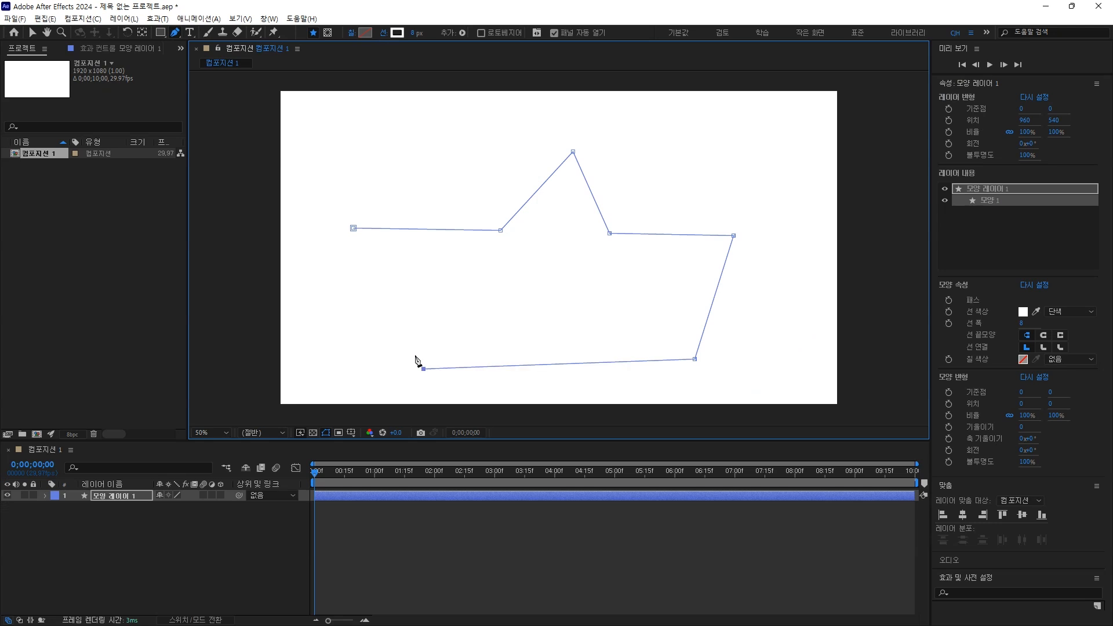
pyautogui.click(354, 228)
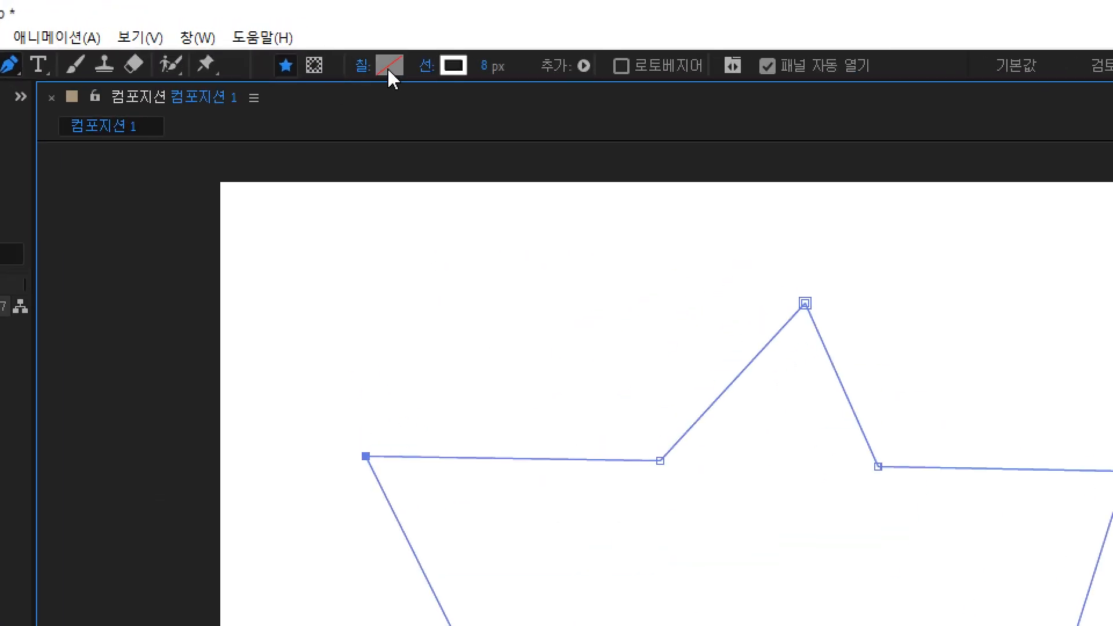
# - Fill the boat-like shape with a solid, slightly darkened red
pyautogui.click(391, 69)
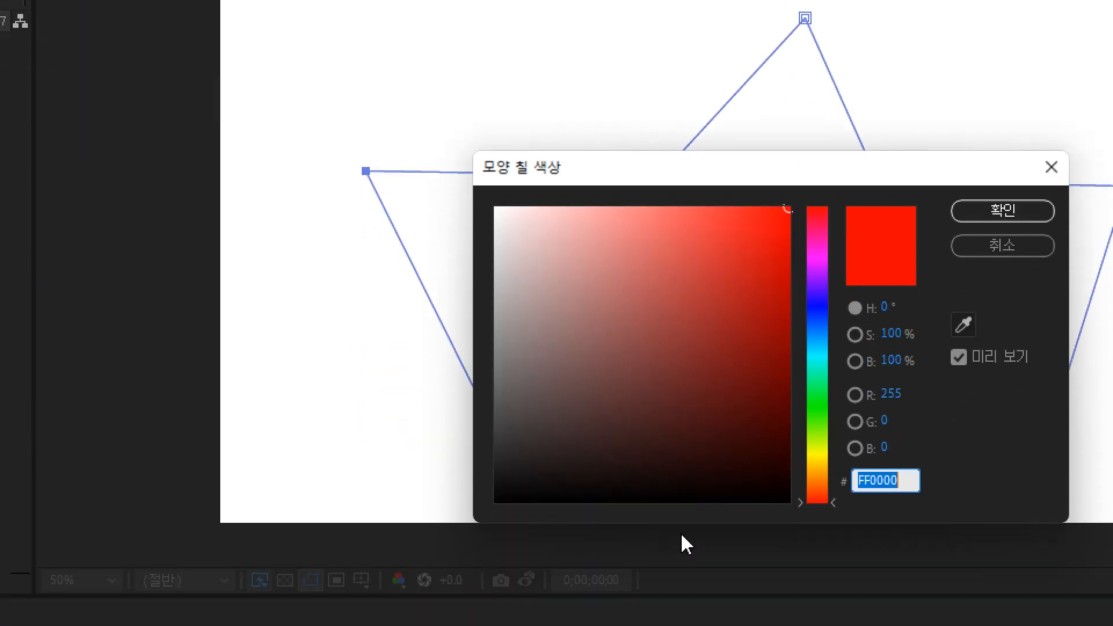
pyautogui.click(758, 270)
pyautogui.click(977, 215)
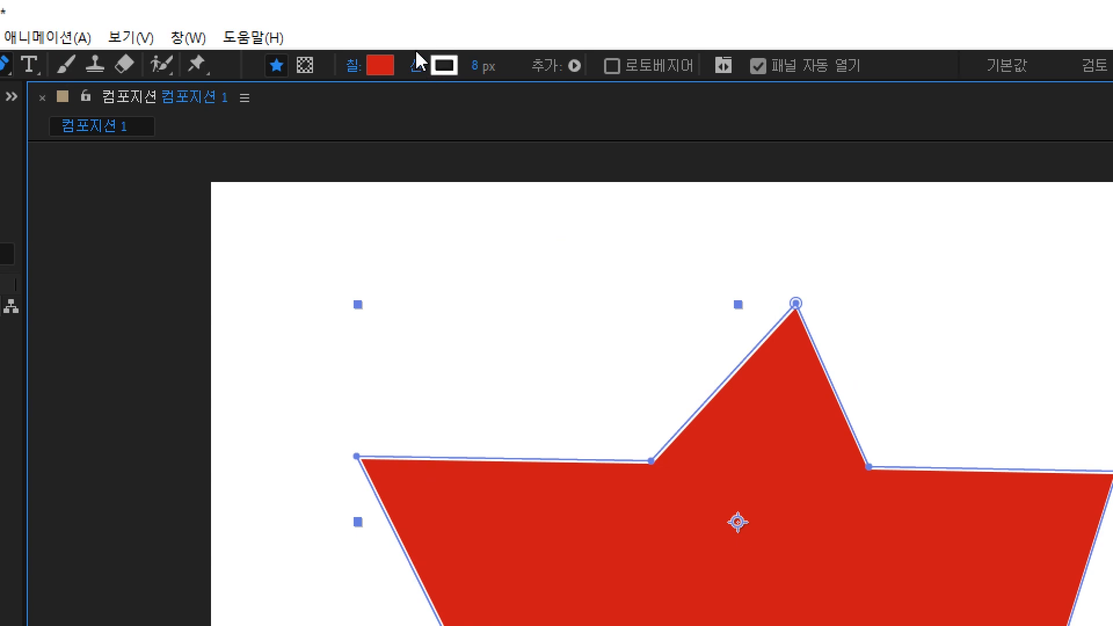
# - Set the boat-like shape's stroke to green 2AED25 with a width of 15 px
pyautogui.click(444, 65)
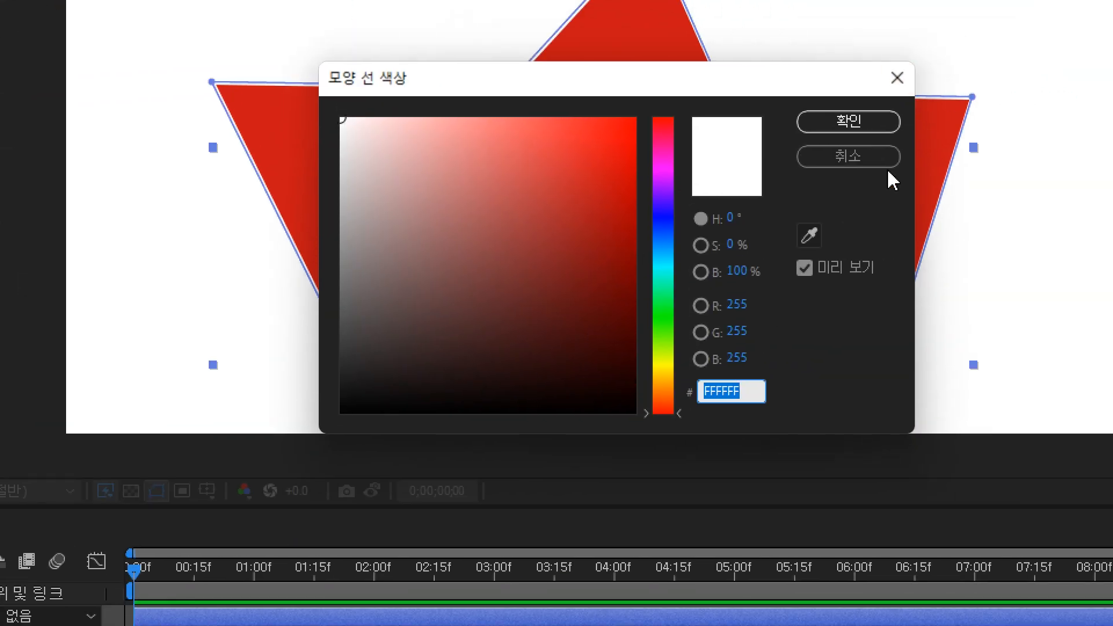
pyautogui.click(664, 317)
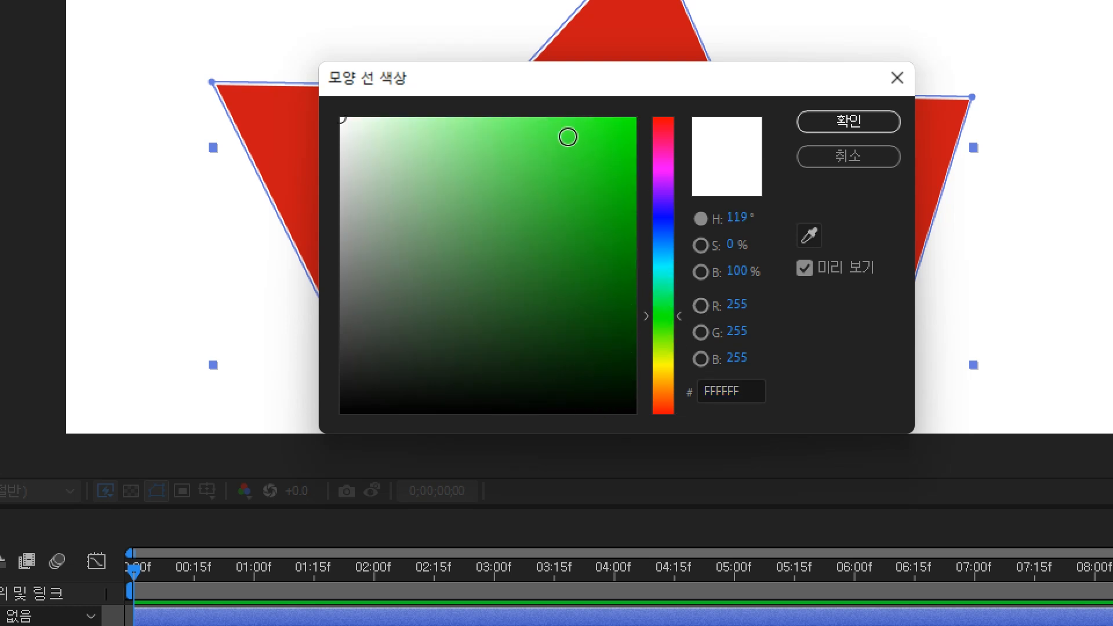
pyautogui.click(589, 138)
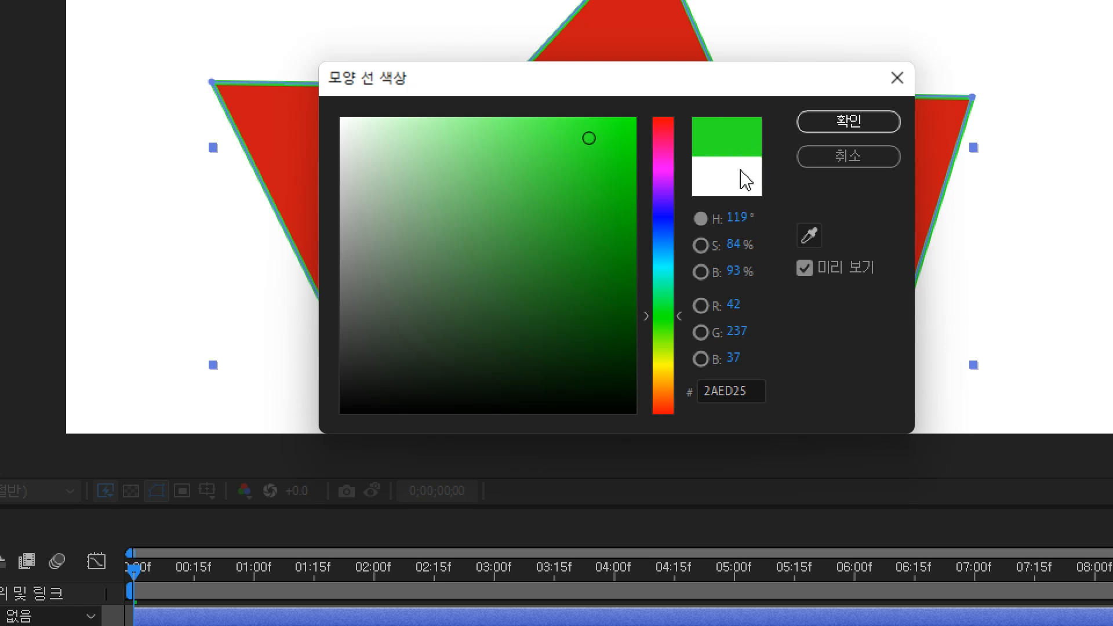
pyautogui.click(841, 124)
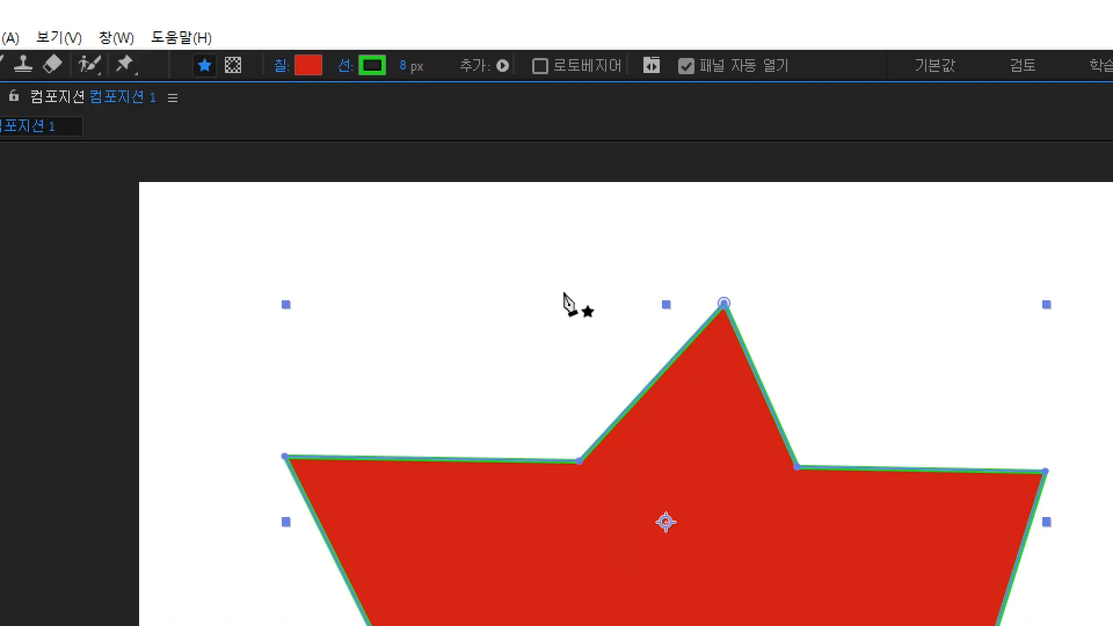
pyautogui.click(405, 68)
pyautogui.write('15')
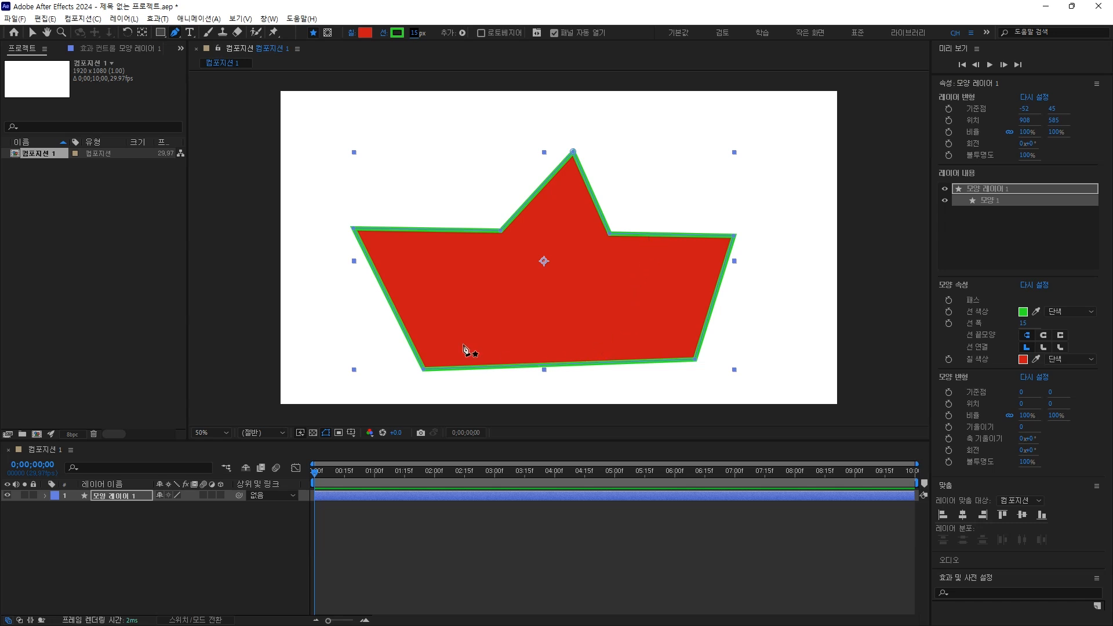
# - Undo the boat-like shape and draw an open path of three straight segments through four points with the Pen tool
pyautogui.hotkey('ctrl', 'z')
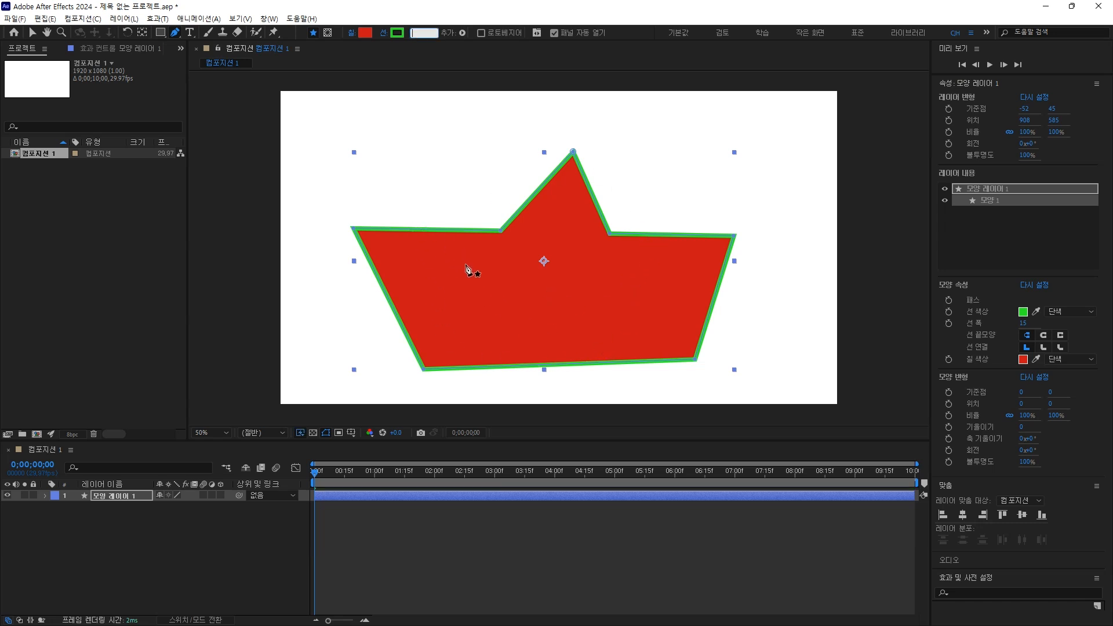
pyautogui.hotkey('ctrl', 'z')
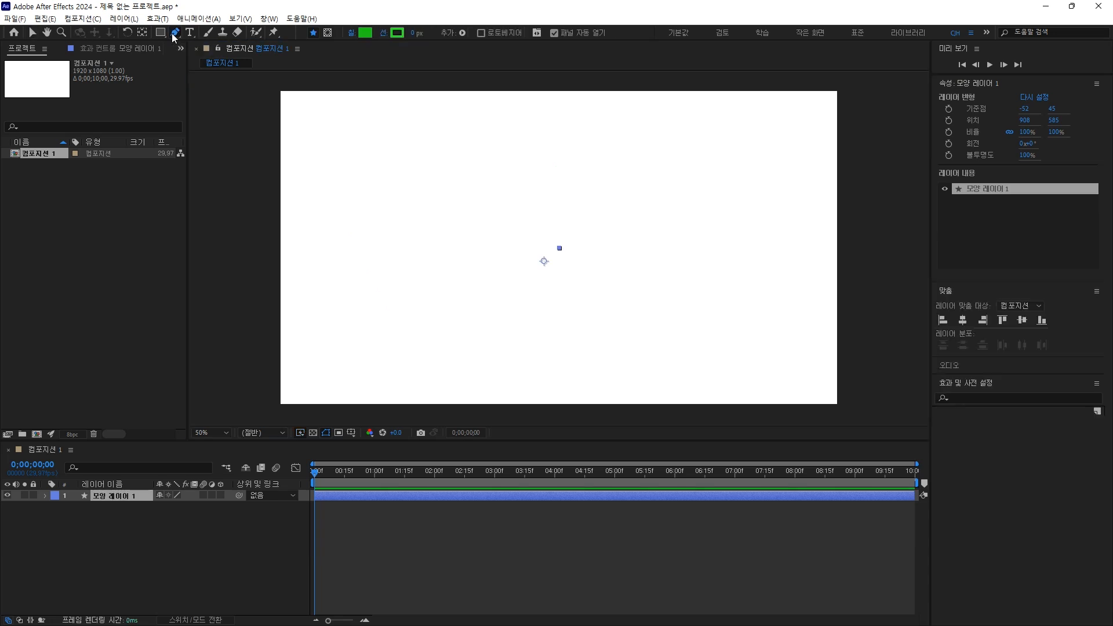
pyautogui.click(421, 258)
pyautogui.click(604, 168)
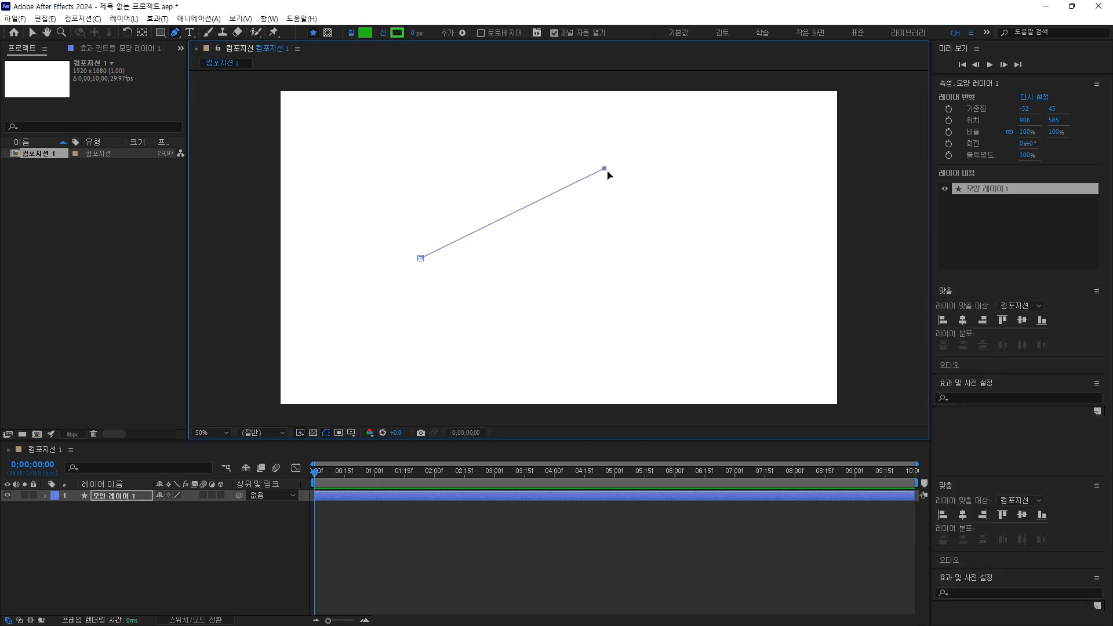
pyautogui.click(681, 276)
pyautogui.click(542, 349)
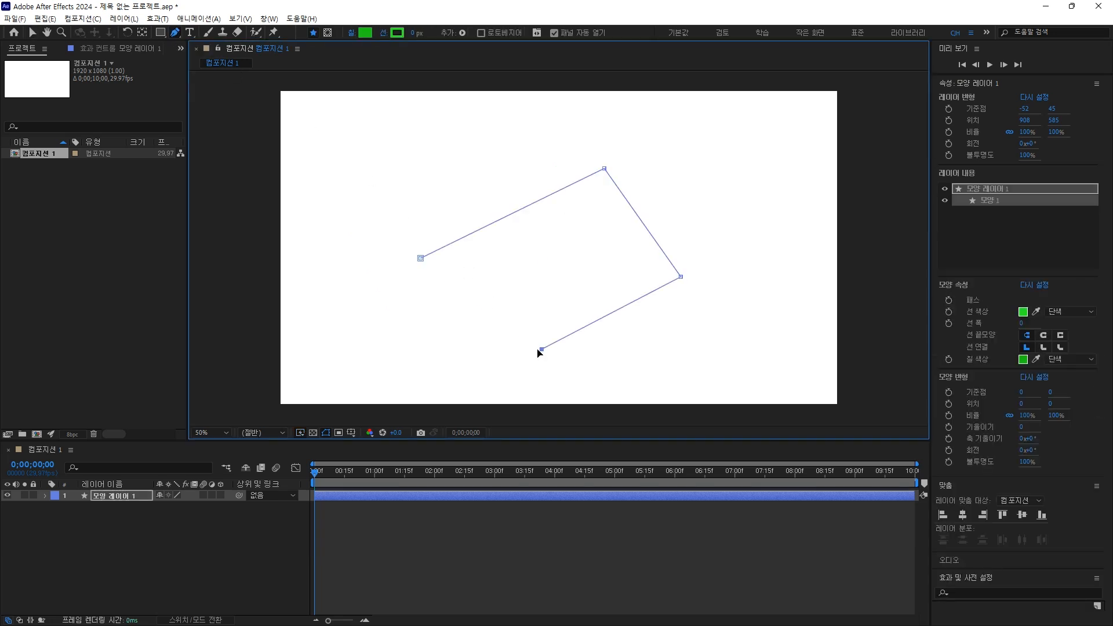
pyautogui.click(421, 258)
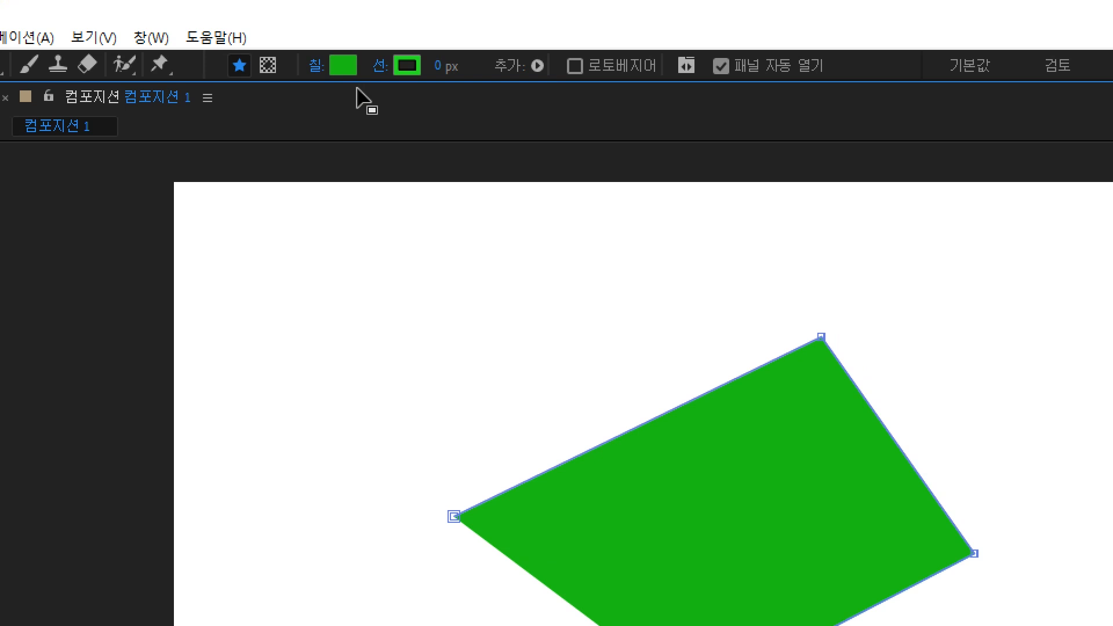
# - Set the open path's fill to None and its stroke width to 15 px
pyautogui.click(313, 67)
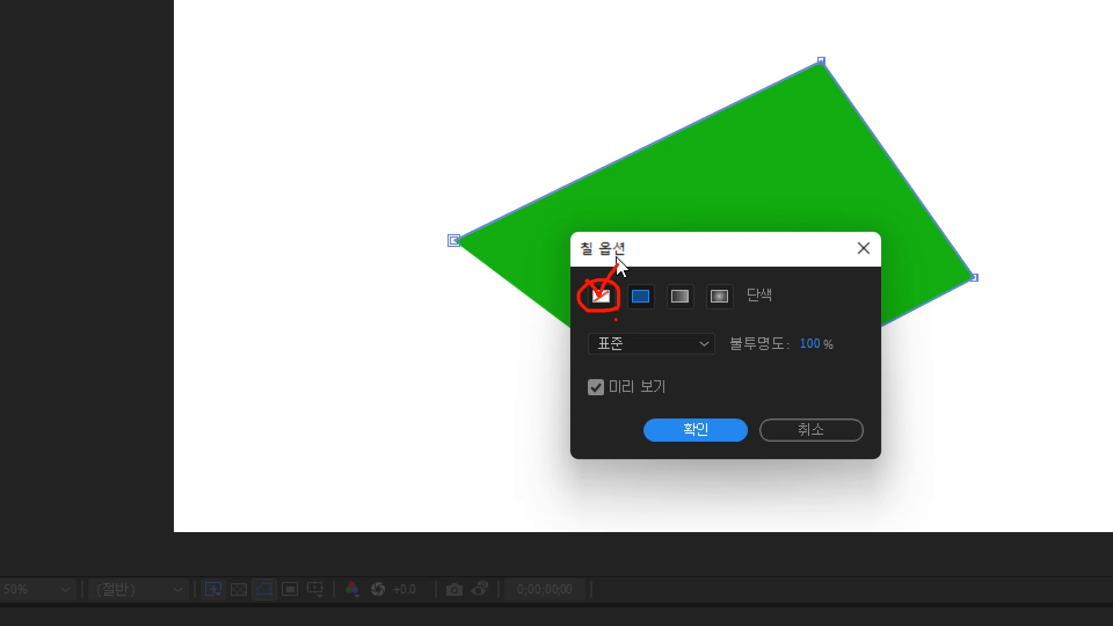
pyautogui.press('Escape')
pyautogui.click(600, 296)
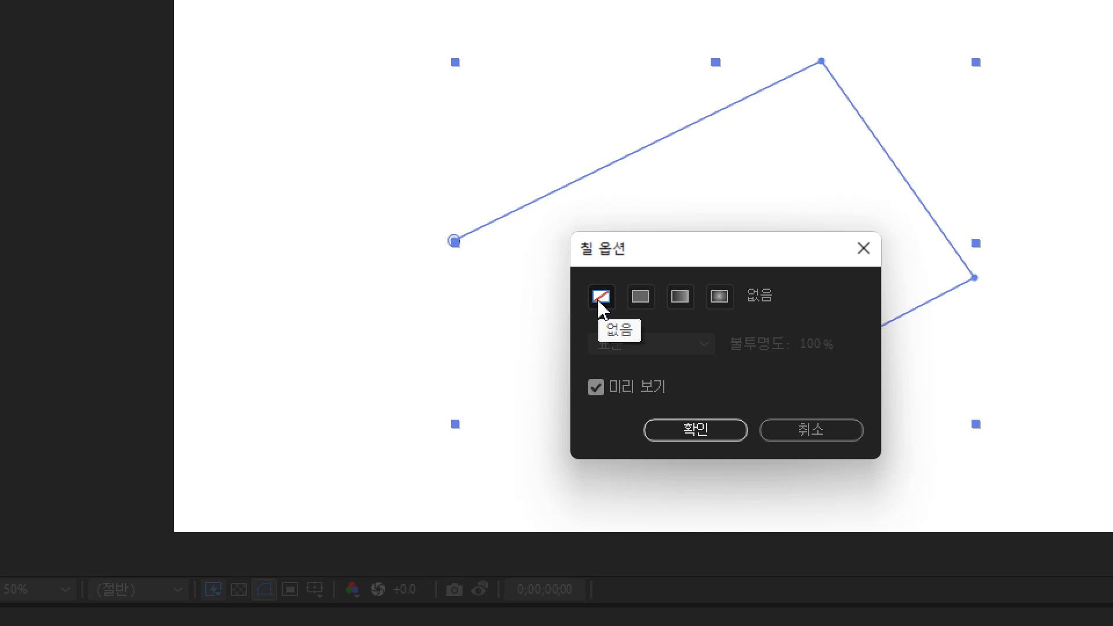
pyautogui.click(696, 435)
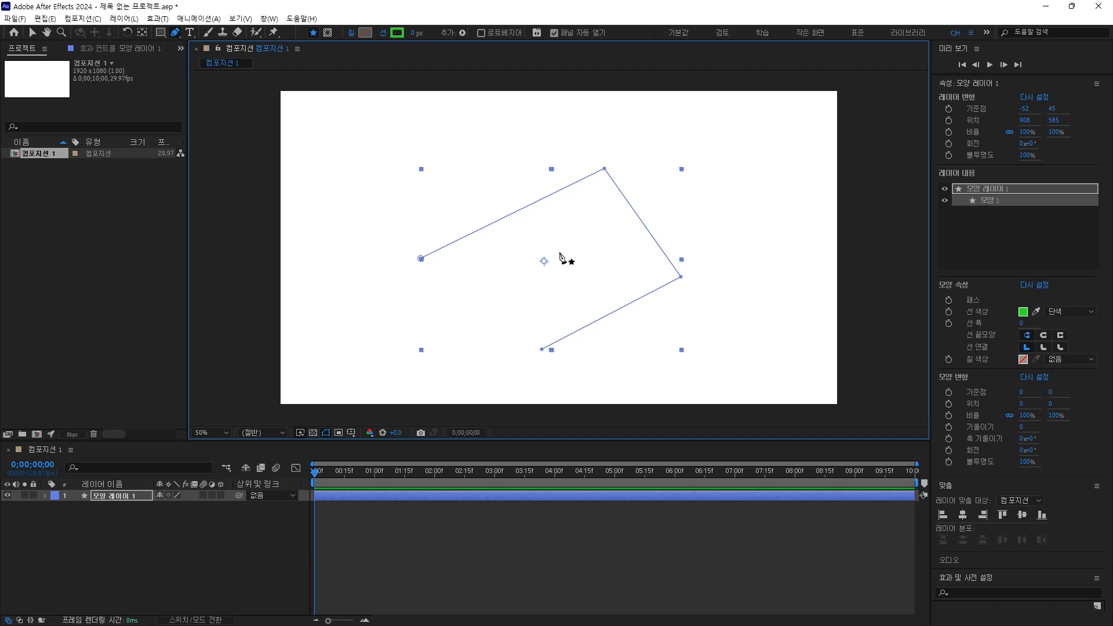
pyautogui.click(417, 33)
pyautogui.write('15')
pyautogui.press('Return')
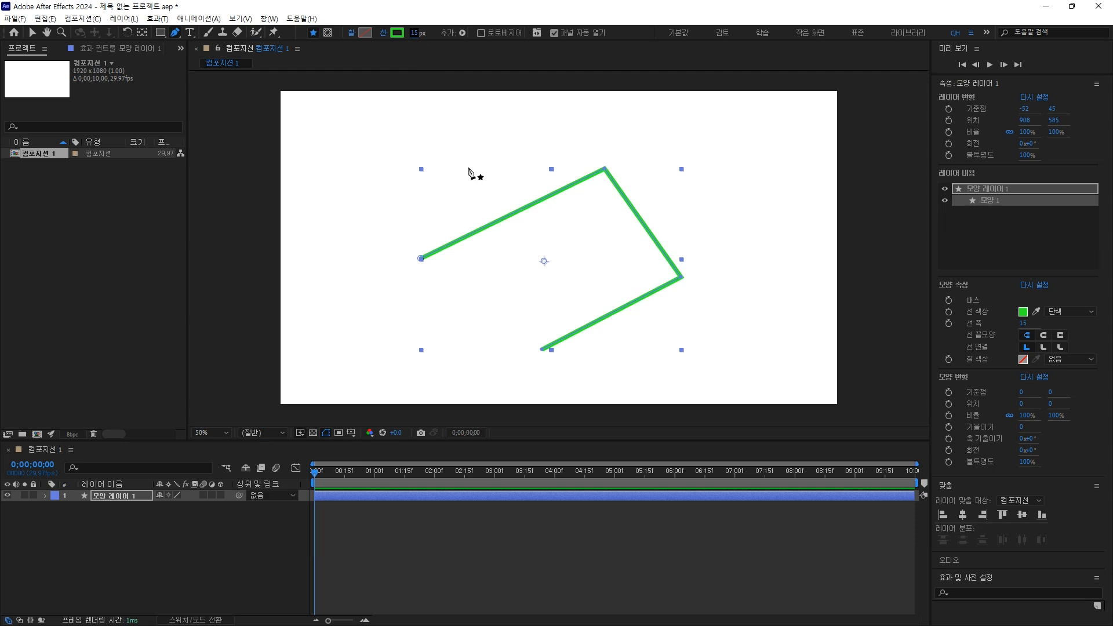
# - Delete the shape layer that holds the open three-segment path
pyautogui.click(509, 278)
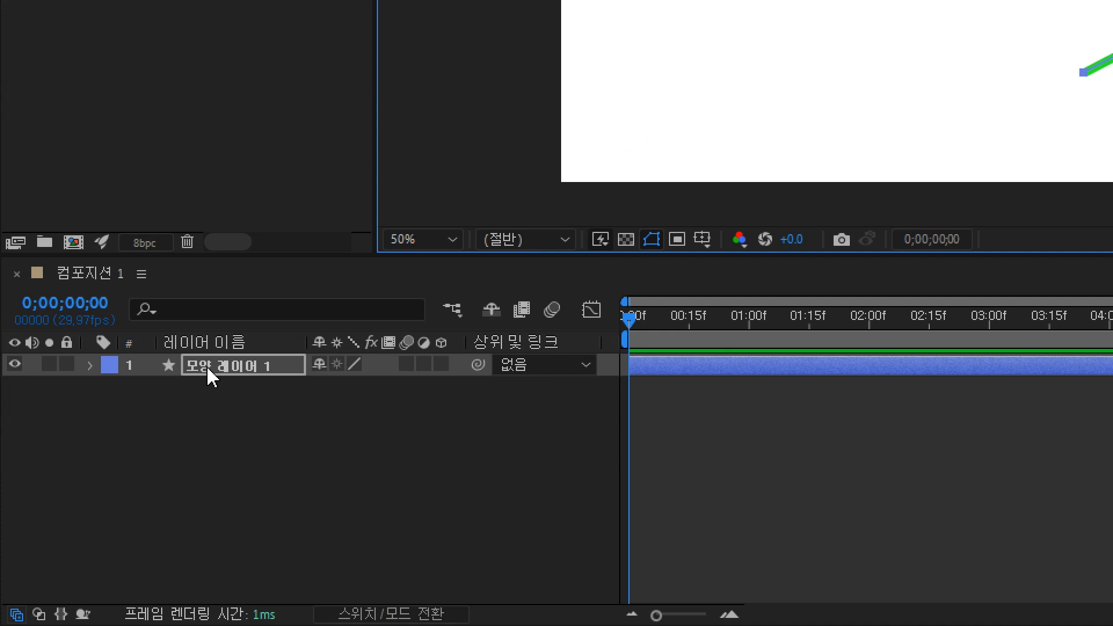
pyautogui.click(207, 365)
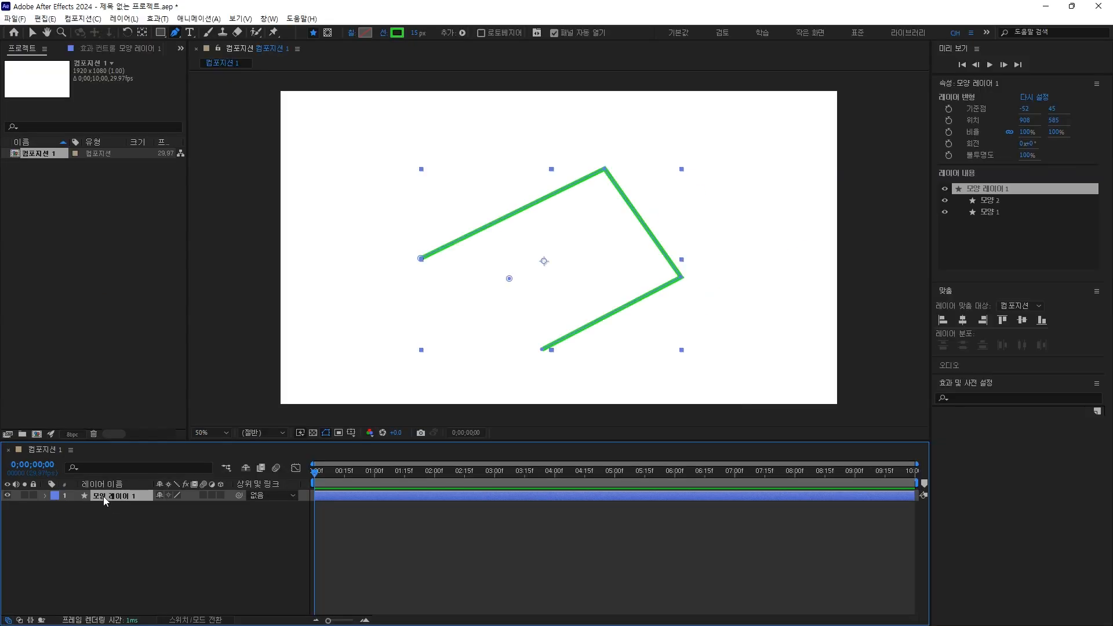
pyautogui.press('Delete')
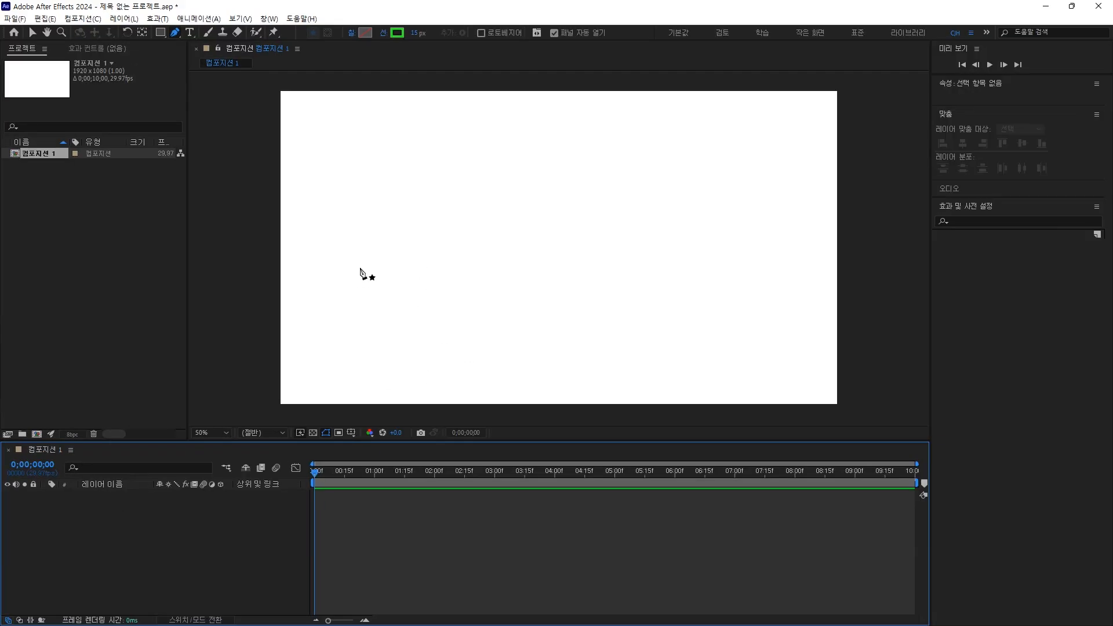
# - Draw an open zigzag path through six corner points with the Pen tool, ending in one curved segment that bends downward
pyautogui.click(359, 268)
pyautogui.click(511, 172)
pyautogui.click(521, 279)
pyautogui.click(640, 170)
pyautogui.click(622, 290)
pyautogui.click(724, 182)
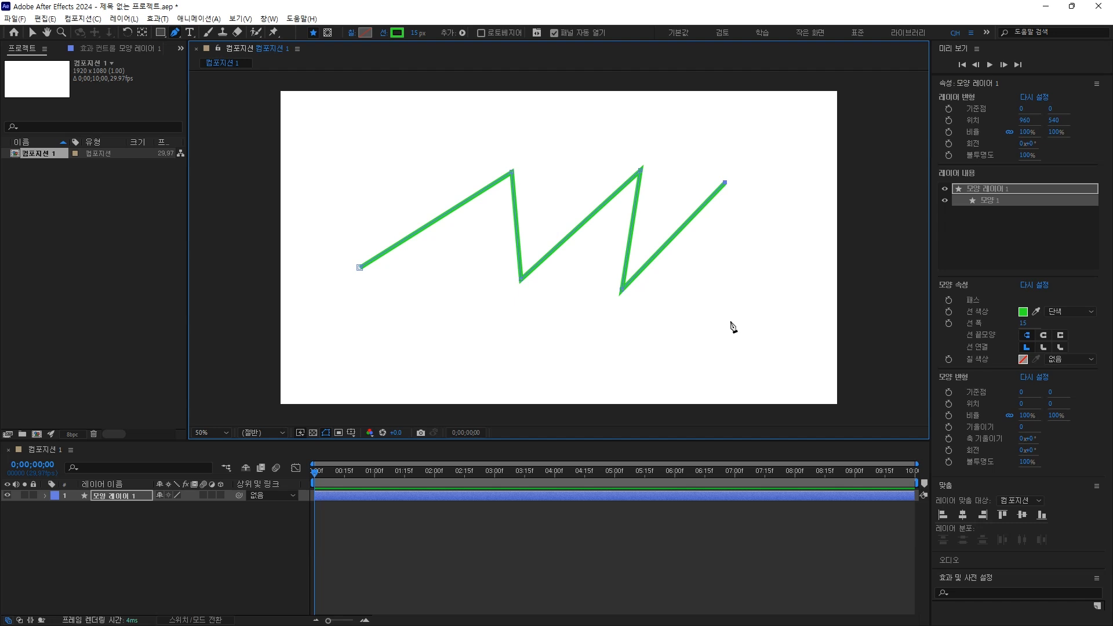
pyautogui.moveTo(762, 302); pyautogui.dragTo(703, 374)
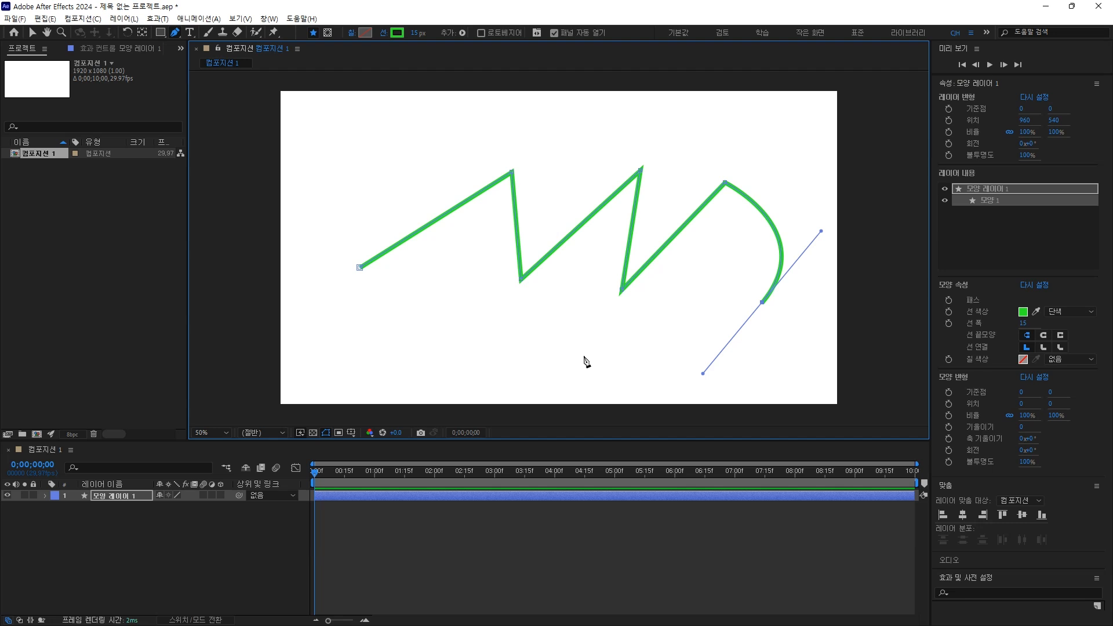
# - Turn the zigzag's first two upper peaks into smooth curves with the Convert Vertex tool
pyautogui.click(175, 36)
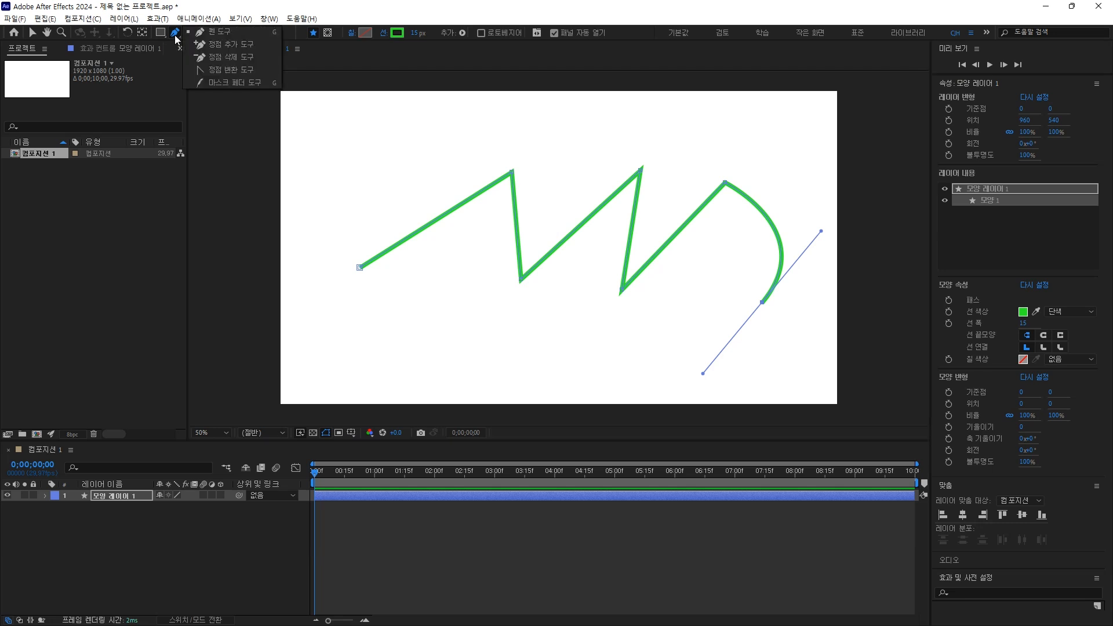
pyautogui.click(247, 71)
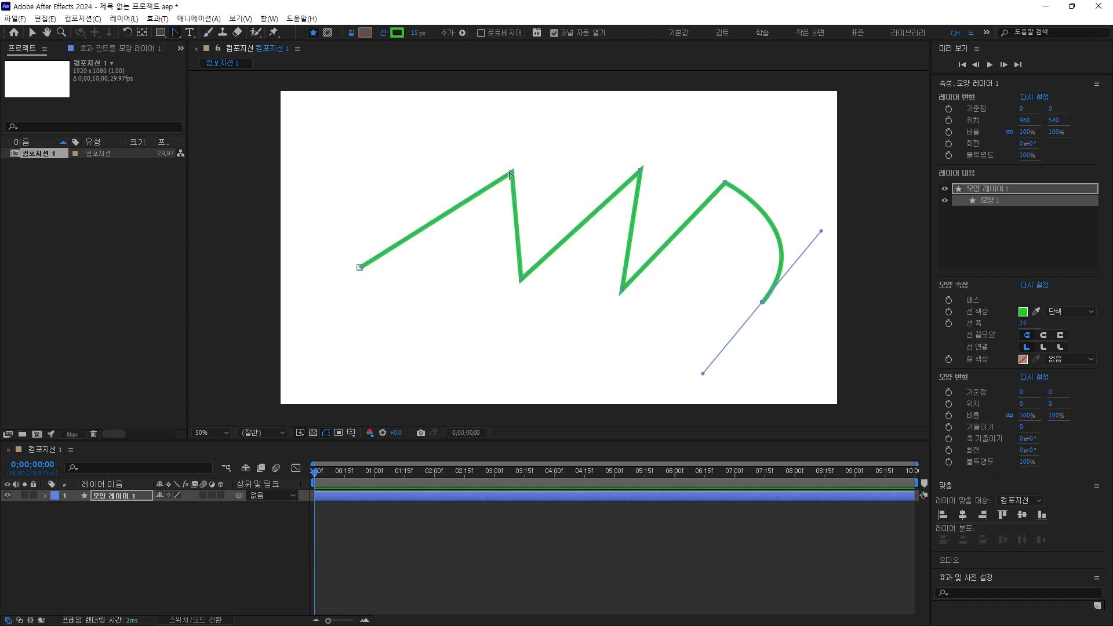
pyautogui.moveTo(511, 172); pyautogui.dragTo(562, 194)
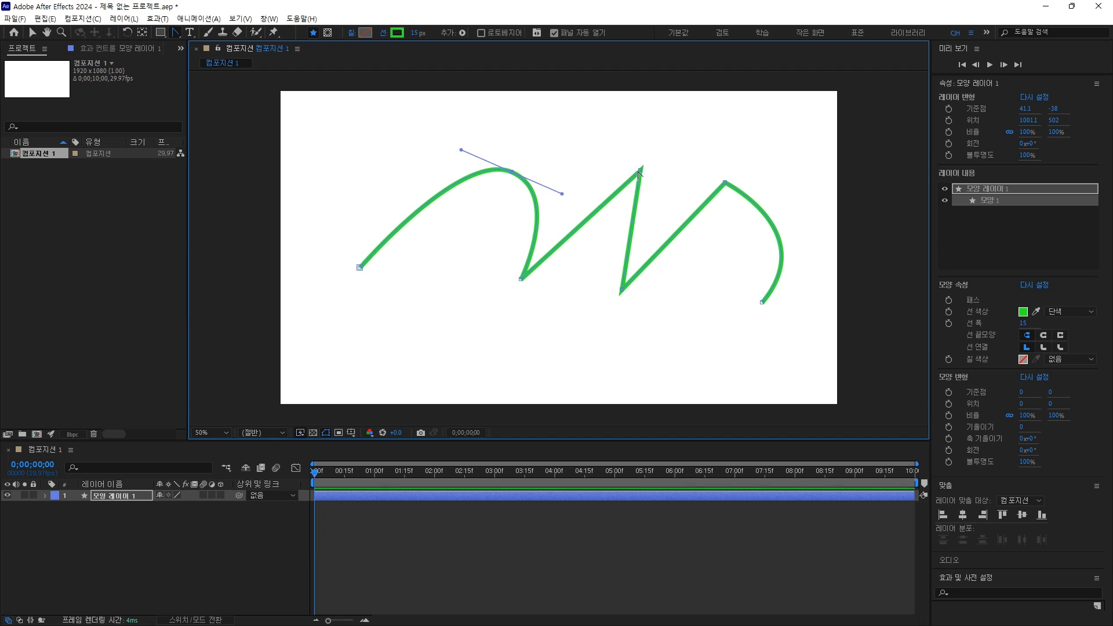
pyautogui.moveTo(641, 170); pyautogui.dragTo(692, 195)
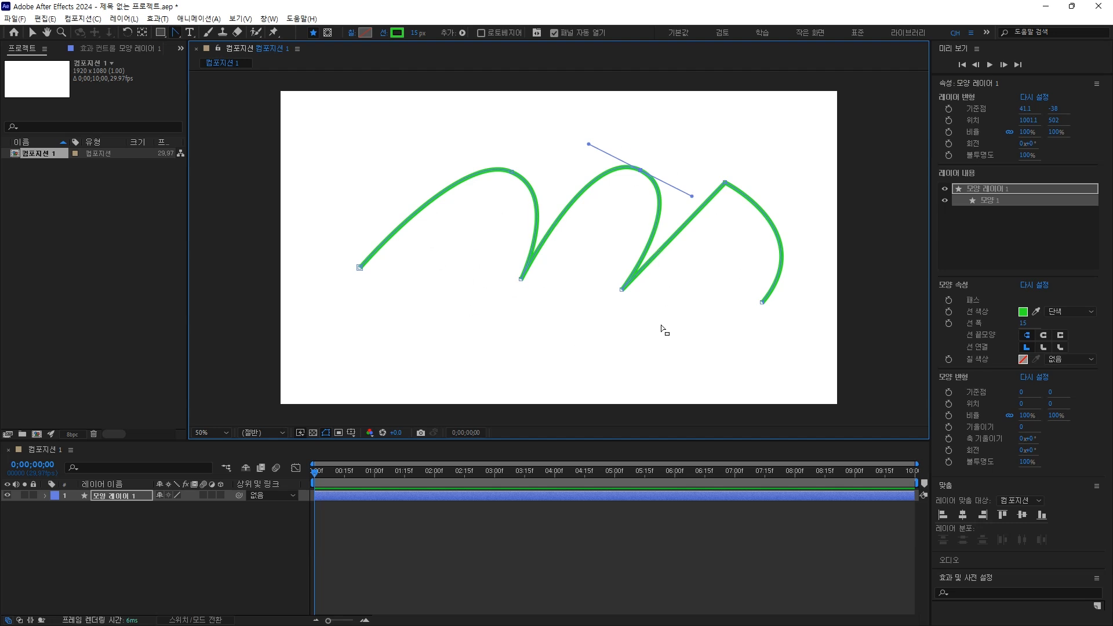
# - Delete the zigzag's shape layer and draw a closed, angular six-point heart outline with the Pen tool
pyautogui.click(166, 535)
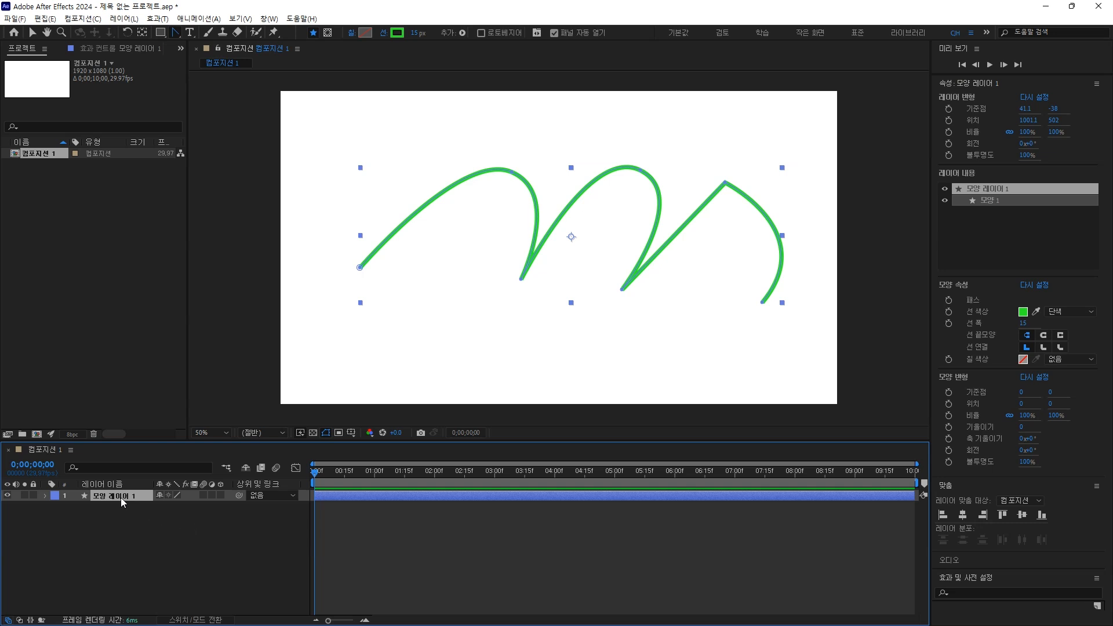
pyautogui.press('Delete')
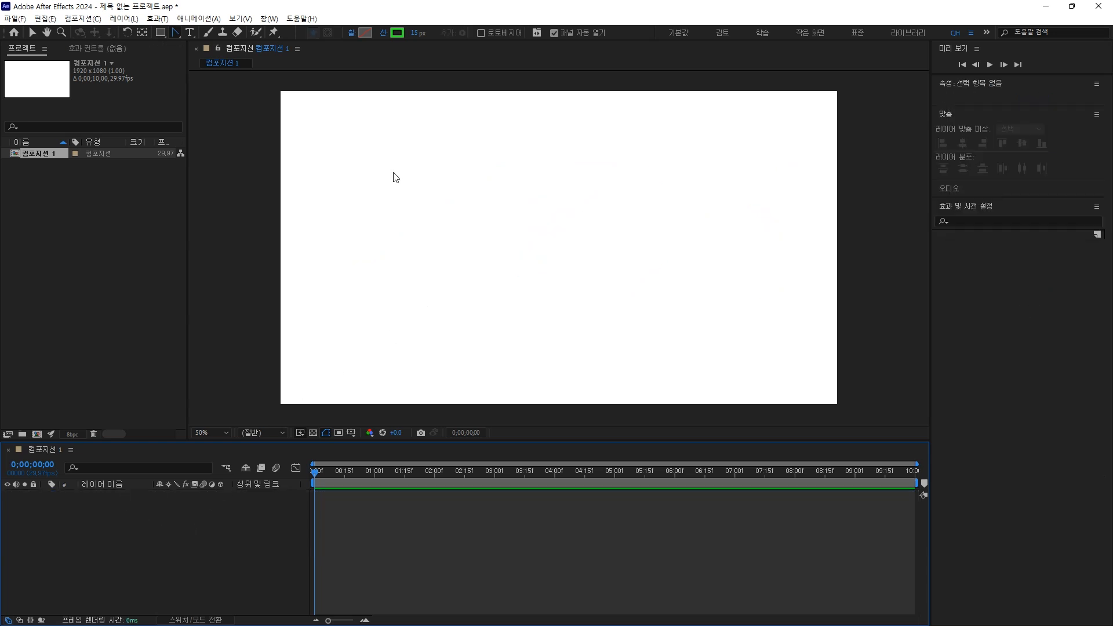
pyautogui.moveTo(178, 35); pyautogui.dragTo(206, 42)
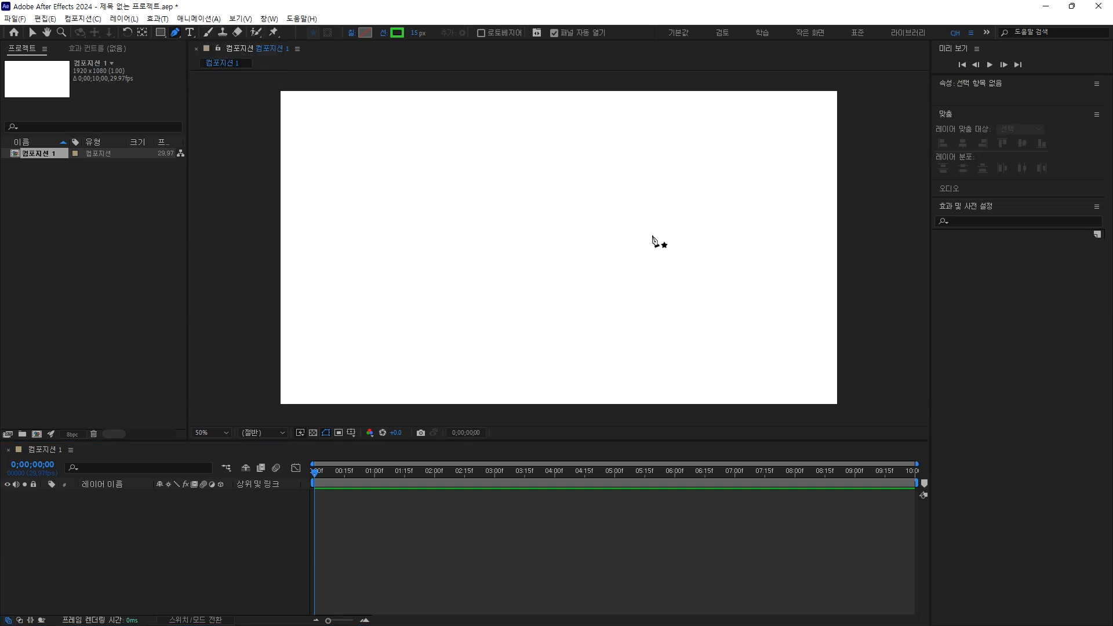
pyautogui.click(548, 212)
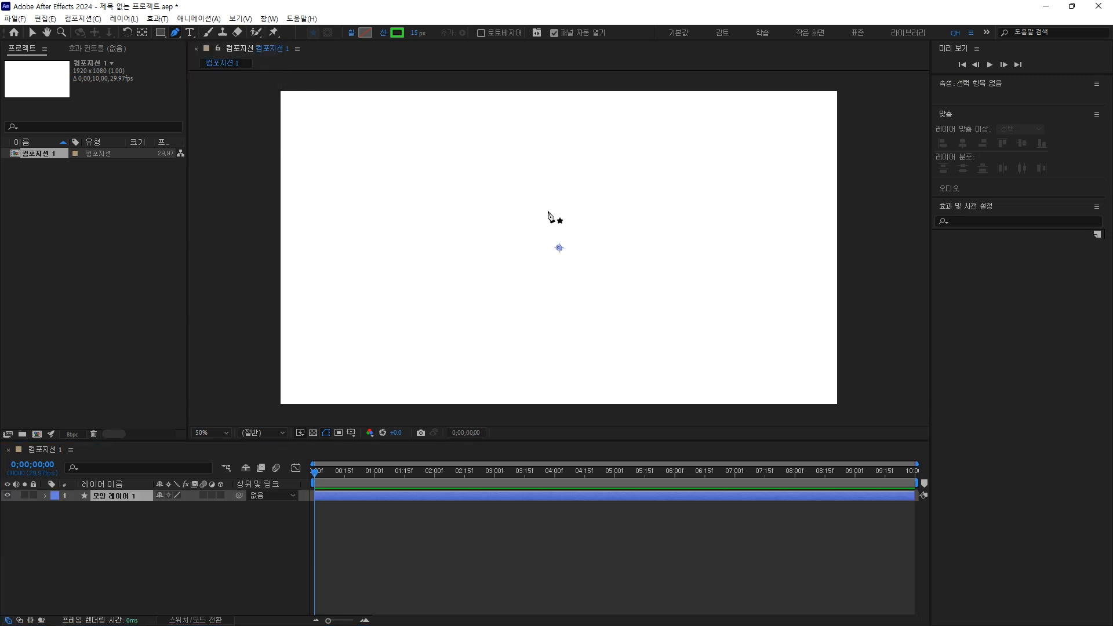
pyautogui.click(457, 133)
pyautogui.click(405, 231)
pyautogui.click(565, 364)
pyautogui.click(692, 225)
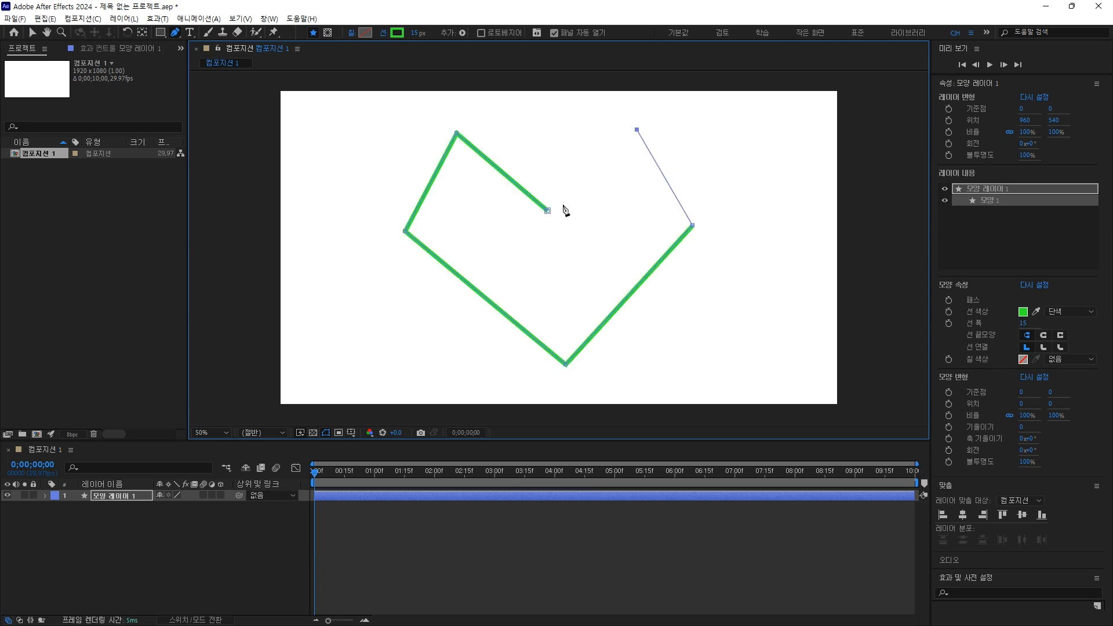
pyautogui.click(547, 210)
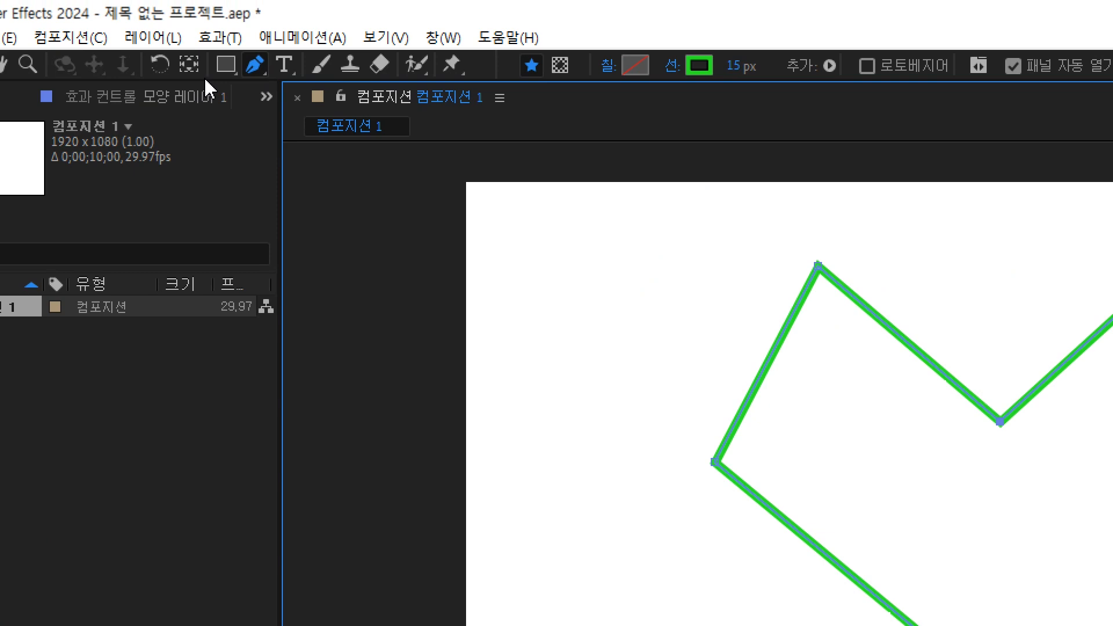
# - Round the heart's two upper points and two side points into smooth curves with the Convert Vertex tool
pyautogui.click(254, 64)
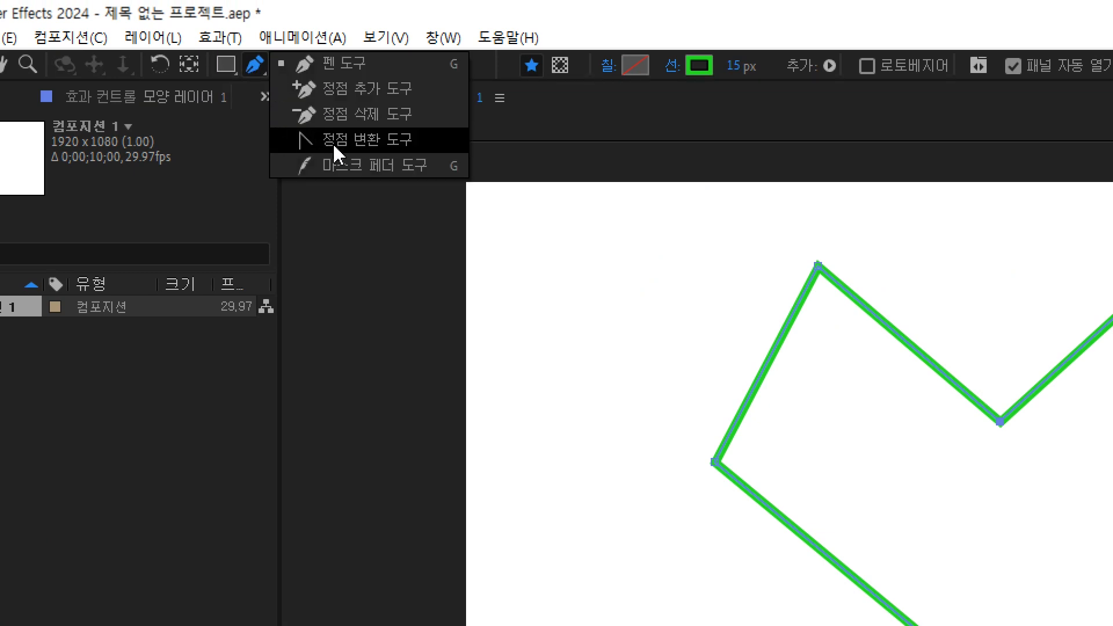
pyautogui.click(349, 141)
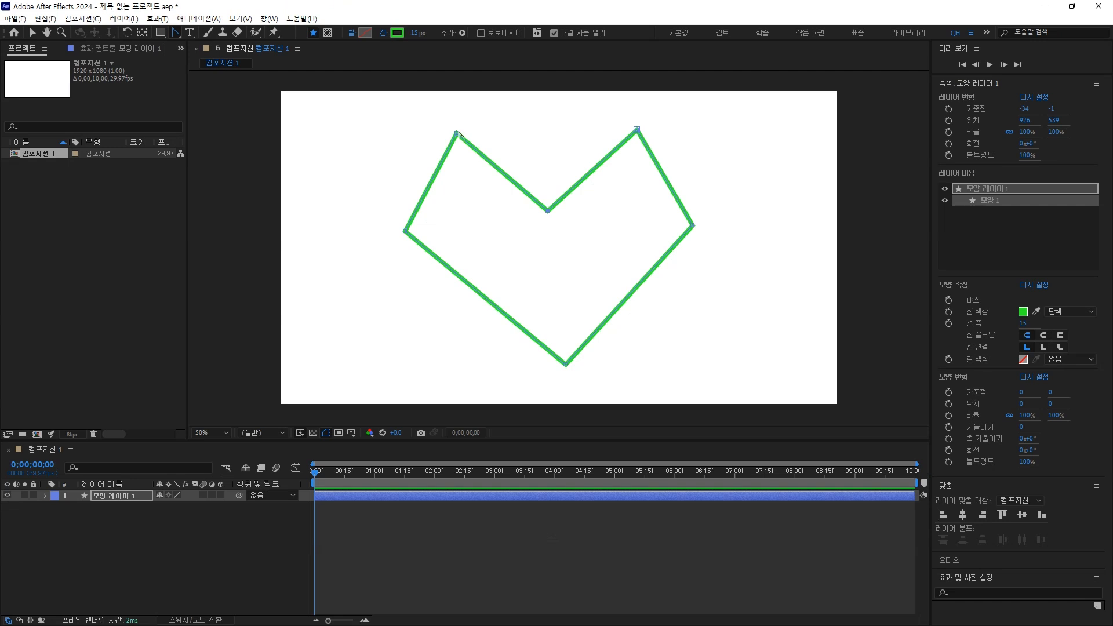
pyautogui.moveTo(457, 134); pyautogui.dragTo(413, 149)
pyautogui.moveTo(405, 233); pyautogui.dragTo(405, 285)
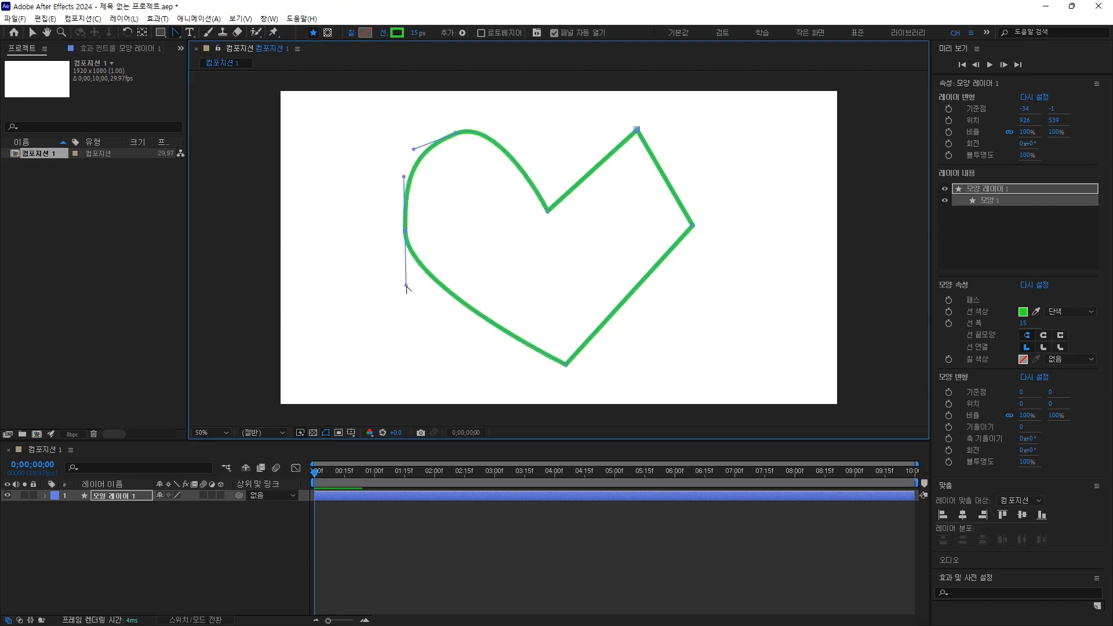
pyautogui.moveTo(637, 129); pyautogui.dragTo(685, 143)
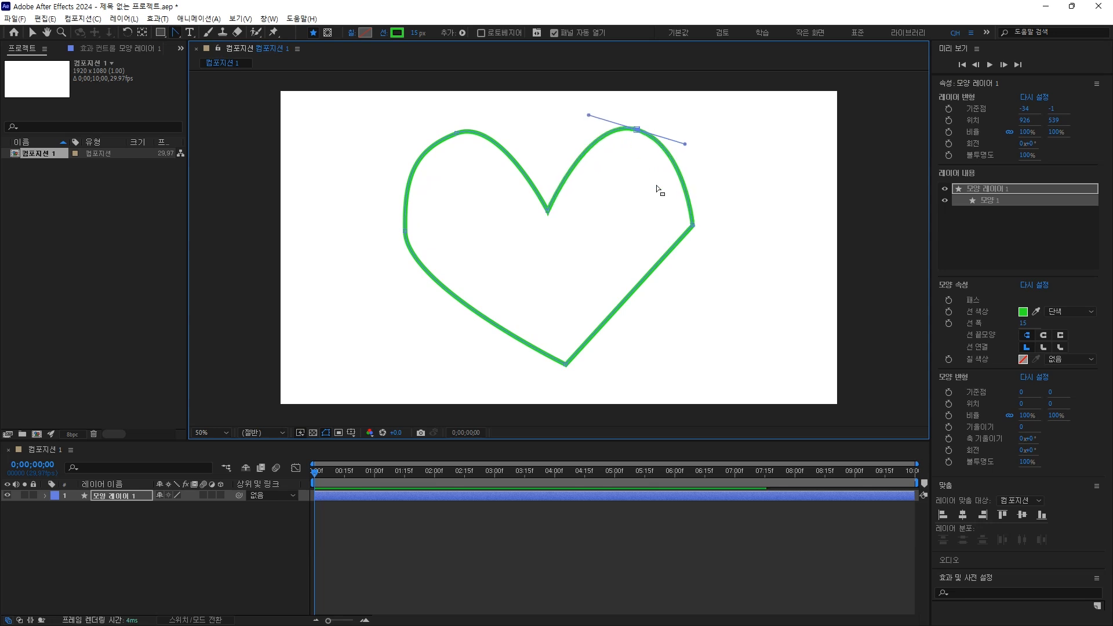
pyautogui.moveTo(693, 227); pyautogui.dragTo(703, 185)
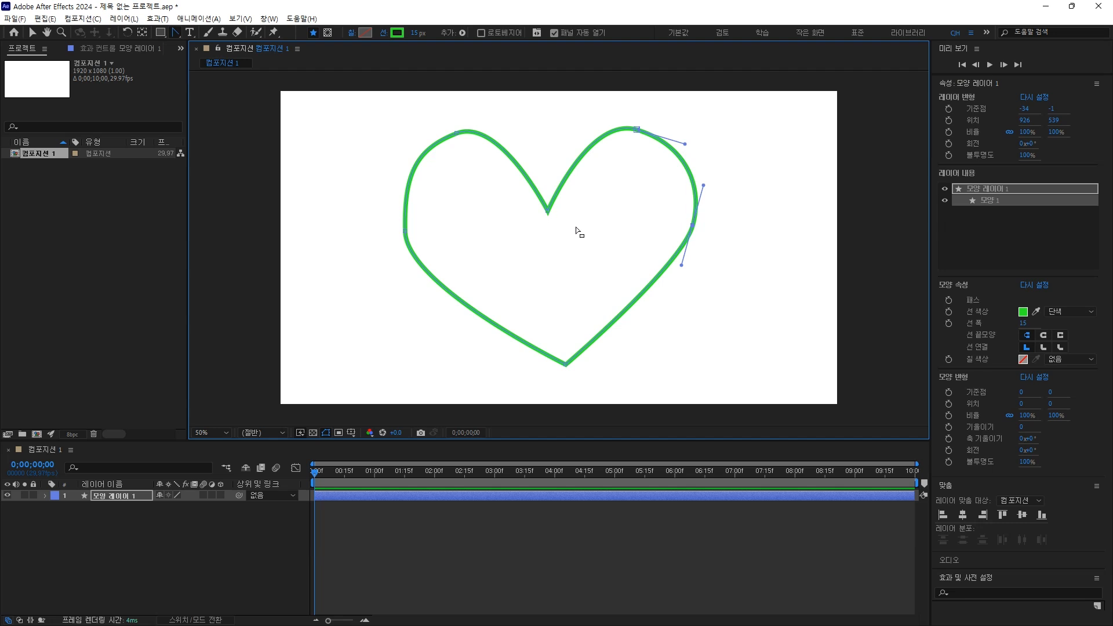
# - Reposition the heart's bottom tip, left side point and both upper points slightly with the Selection tool to even out the outline
pyautogui.click(32, 33)
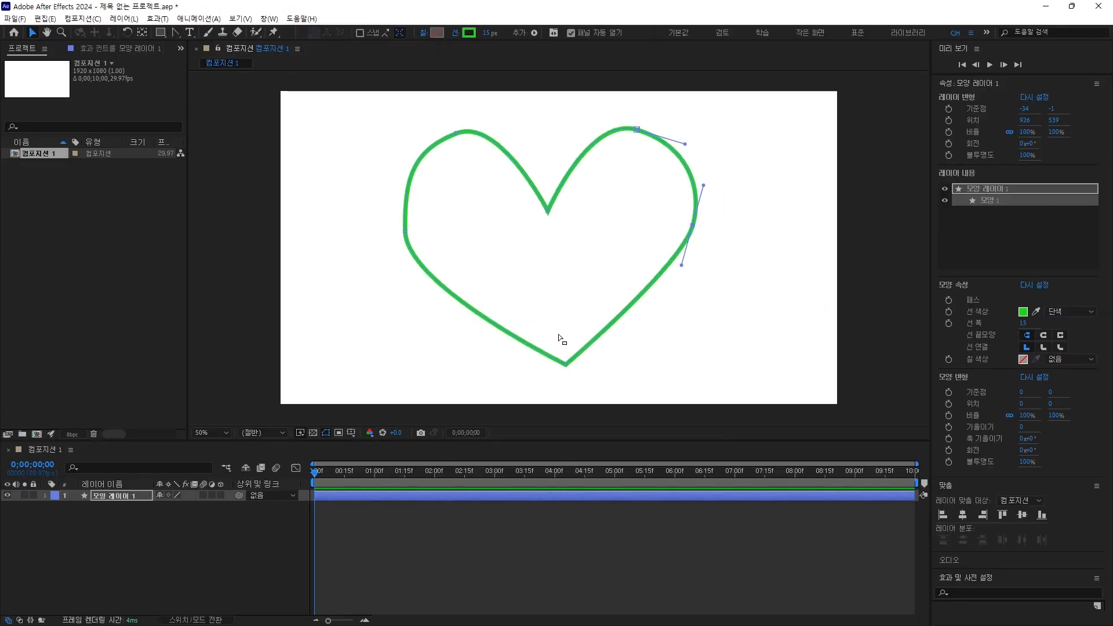
pyautogui.moveTo(566, 365)
pyautogui.mouseDown()
pyautogui.moveTo(529, 375)
pyautogui.moveTo(559, 368)
pyautogui.mouseUp()
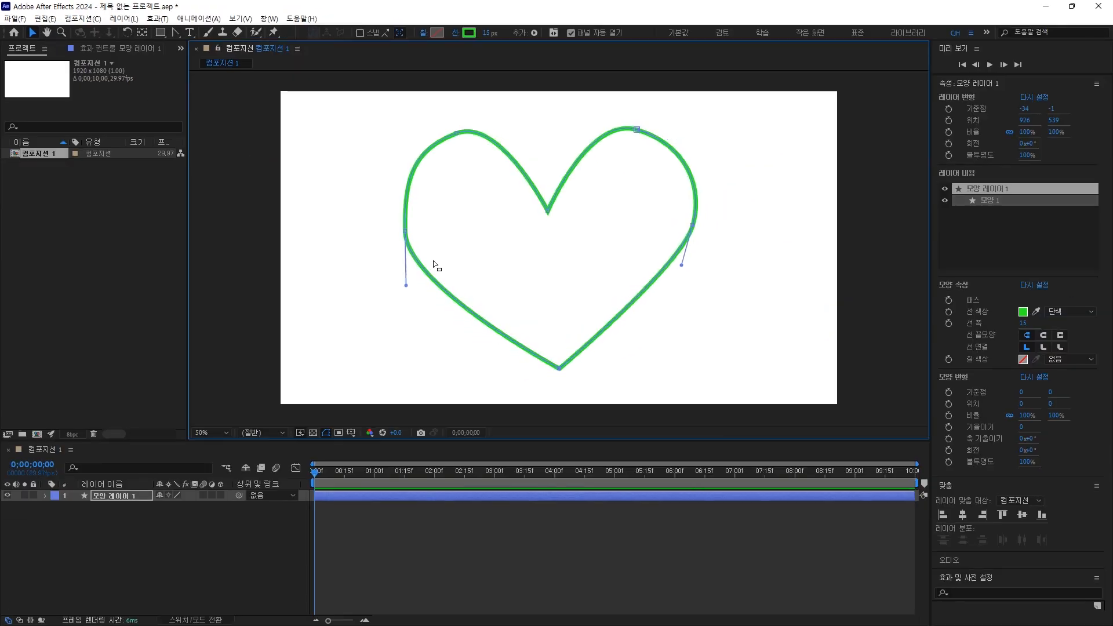
pyautogui.moveTo(406, 234)
pyautogui.mouseDown()
pyautogui.moveTo(395, 236)
pyautogui.moveTo(407, 258)
pyautogui.moveTo(396, 236)
pyautogui.mouseUp()
pyautogui.moveTo(457, 135); pyautogui.dragTo(454, 144)
pyautogui.moveTo(639, 133); pyautogui.dragTo(644, 139)
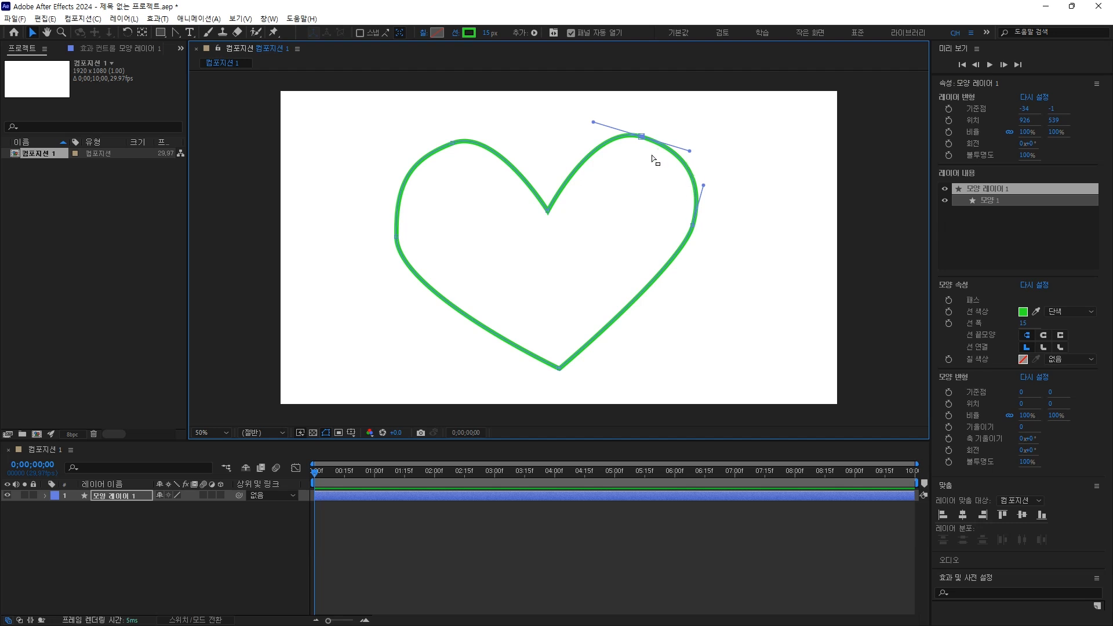
# - Adjust the curve handles of both heart lobes, nudge the bottom tip and raise the central notch slightly
pyautogui.moveTo(690, 154)
pyautogui.mouseDown()
pyautogui.moveTo(667, 142)
pyautogui.moveTo(697, 146)
pyautogui.moveTo(688, 162)
pyautogui.moveTo(696, 139)
pyautogui.moveTo(683, 146)
pyautogui.mouseUp()
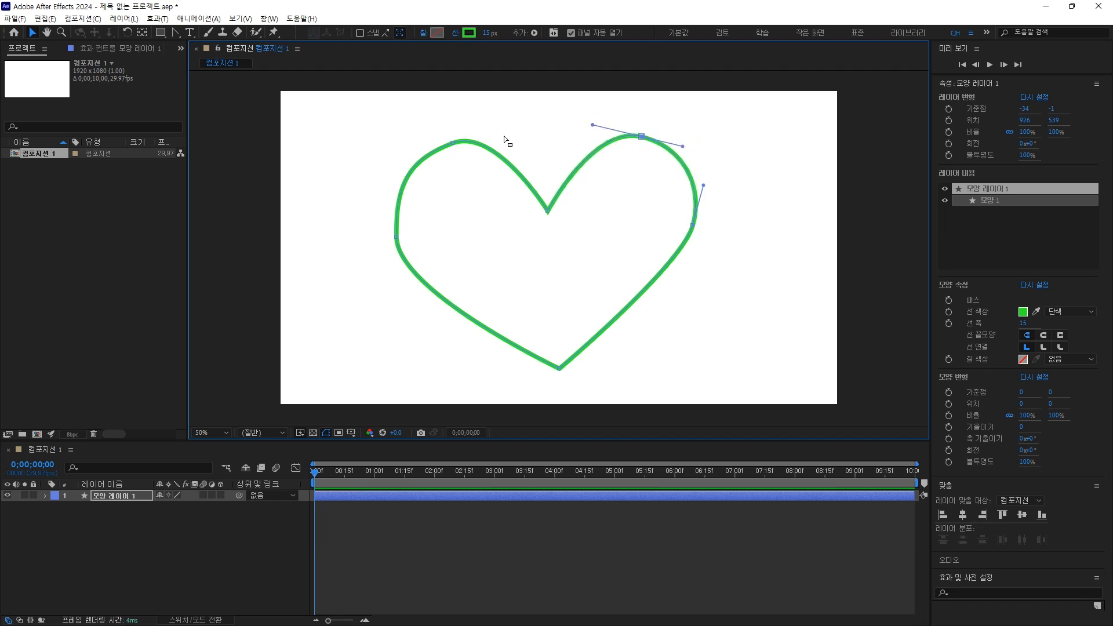
pyautogui.moveTo(444, 151); pyautogui.dragTo(396, 177)
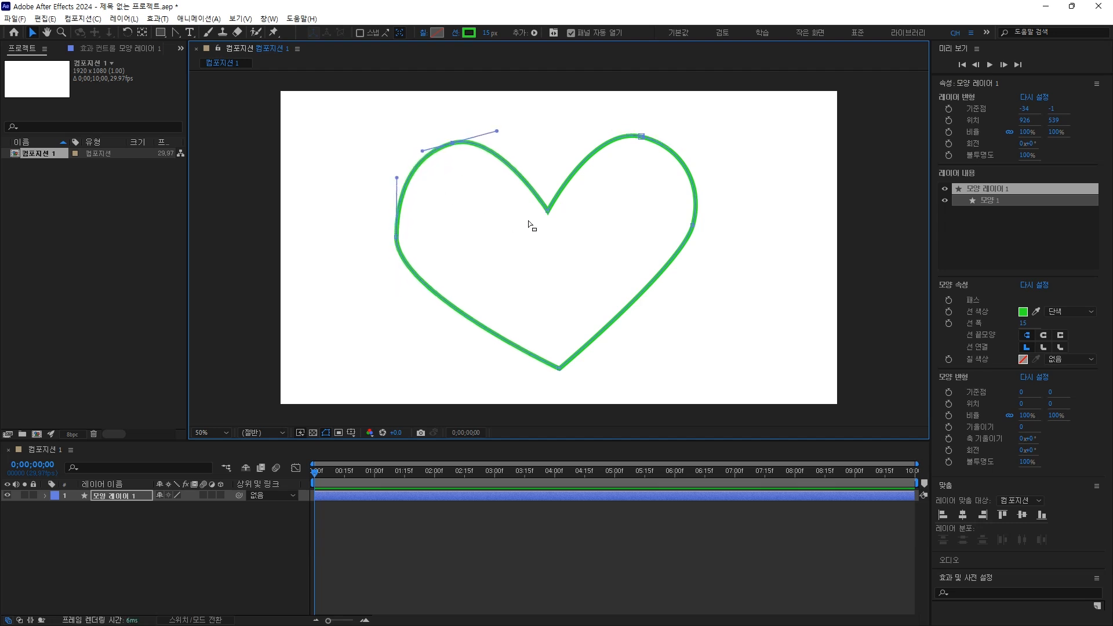
pyautogui.moveTo(558, 369)
pyautogui.mouseDown()
pyautogui.moveTo(573, 373)
pyautogui.moveTo(557, 368)
pyautogui.mouseUp()
pyautogui.moveTo(547, 212); pyautogui.dragTo(547, 201)
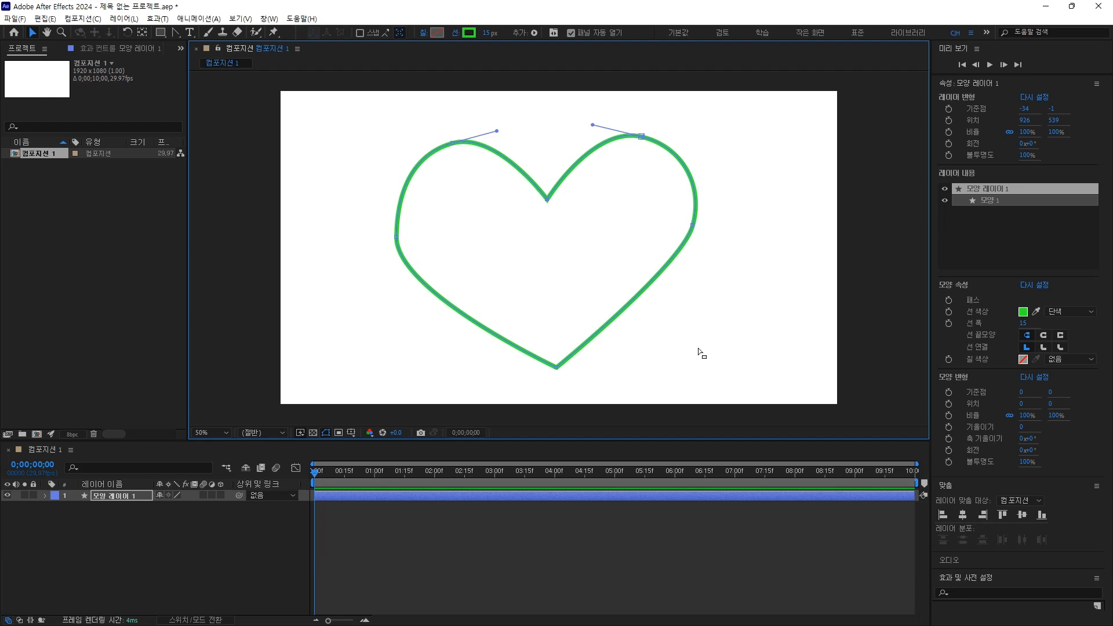
# - Convert the upper and side points of the heart's right lobe into sharp corners with the Convert Vertex tool
pyautogui.click(175, 33)
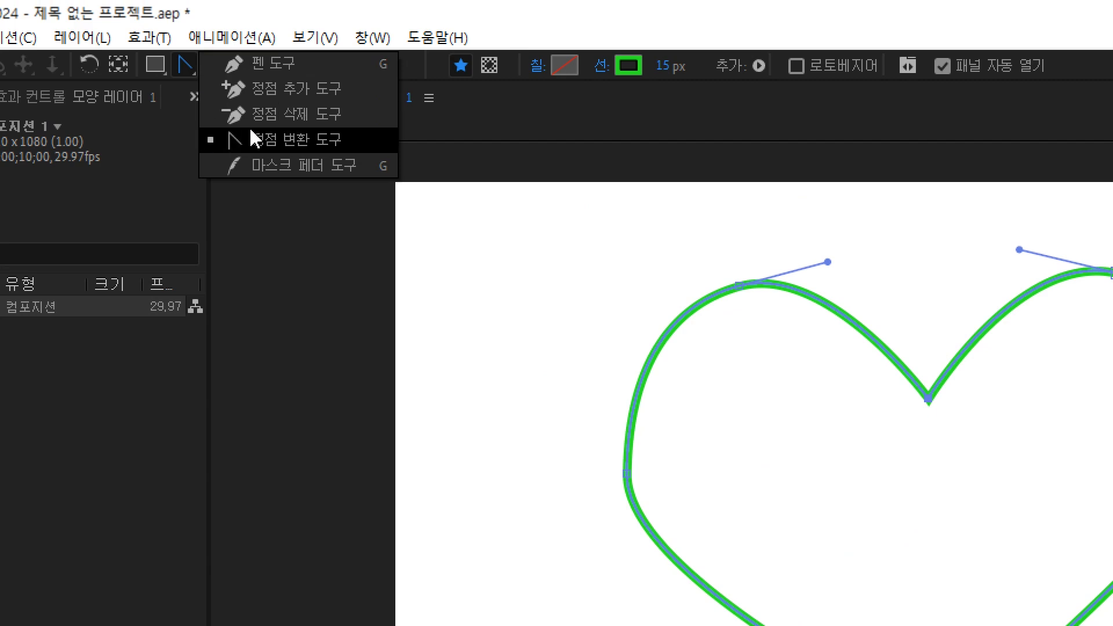
pyautogui.click(274, 142)
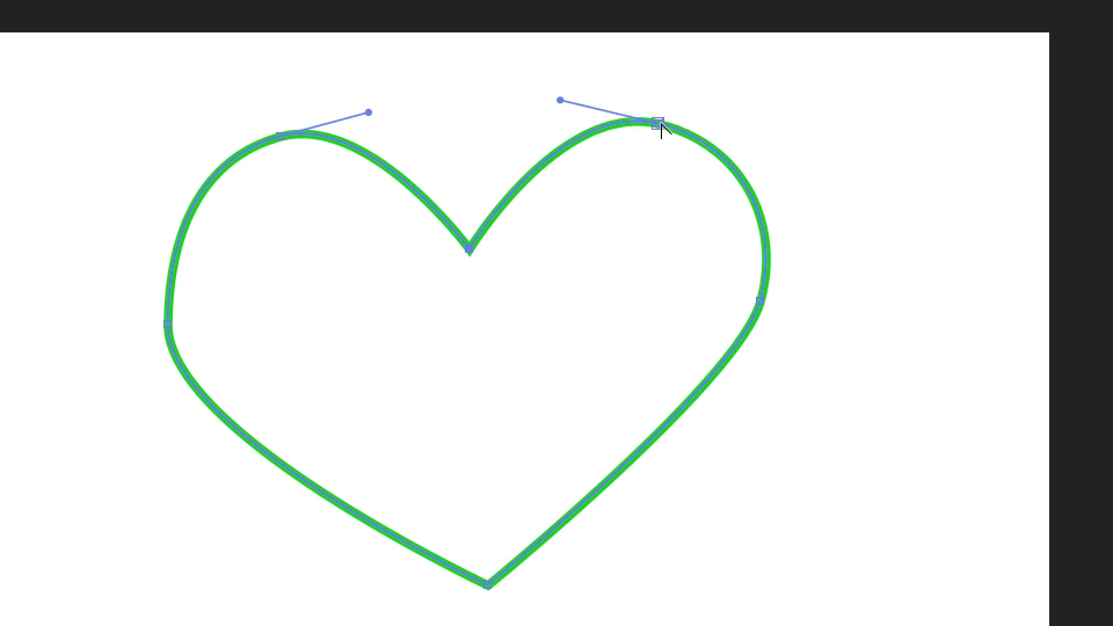
pyautogui.click(659, 123)
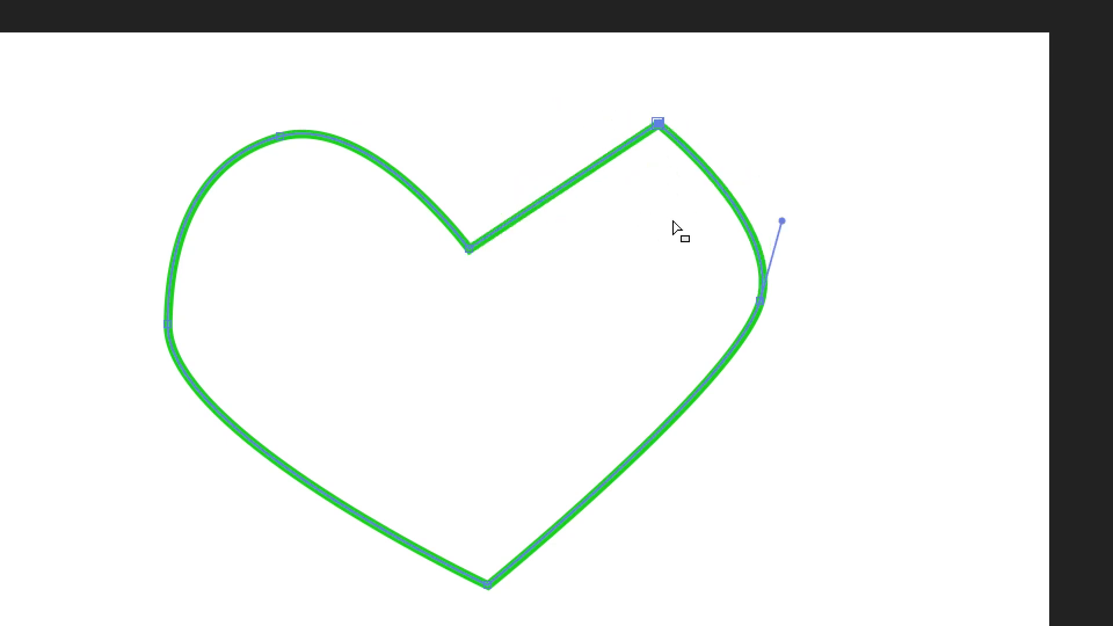
pyautogui.click(761, 302)
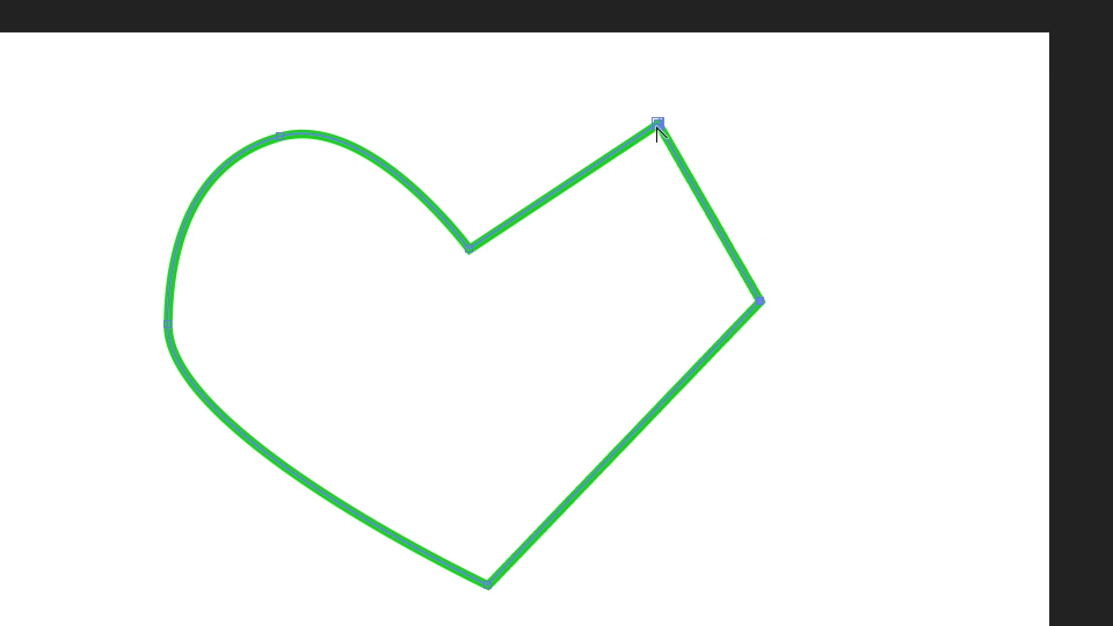
# - Round the right lobe's upper and side points into smooth curves again, then reset the upper point and pull out its curve handles once more
pyautogui.moveTo(657, 124); pyautogui.dragTo(546, 100)
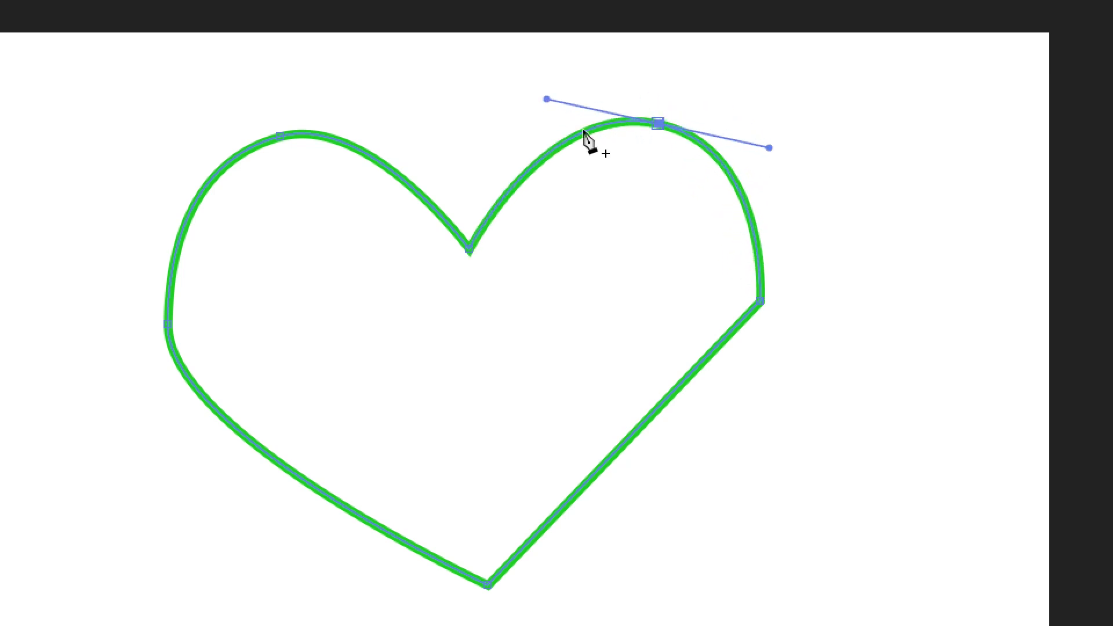
pyautogui.moveTo(761, 296); pyautogui.dragTo(775, 237)
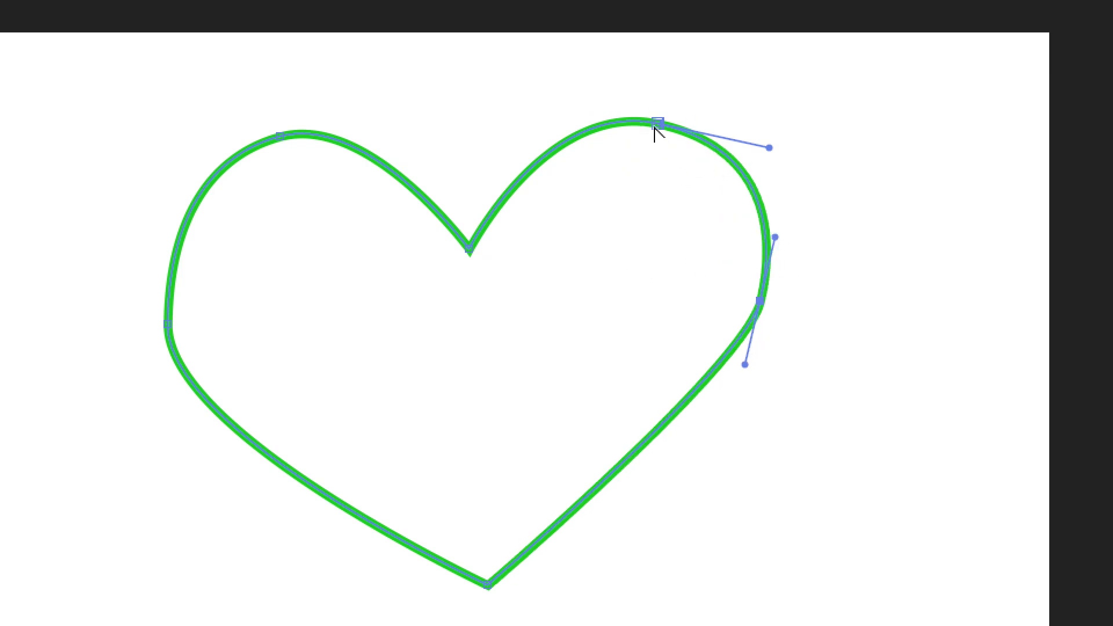
pyautogui.keyDown('alt'); pyautogui.click(657, 123); pyautogui.keyUp('alt')
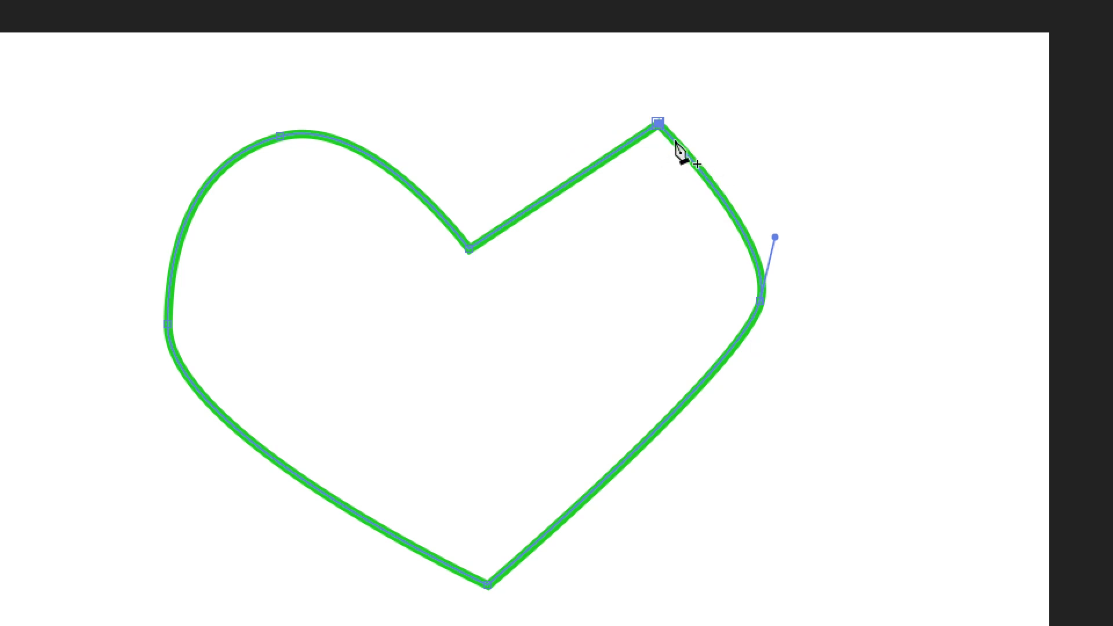
pyautogui.moveTo(658, 124); pyautogui.dragTo(563, 102)
# - Add a vertex on the heart's left lobe and another on its lower left edge with the Add Vertex tool
pyautogui.click(173, 32)
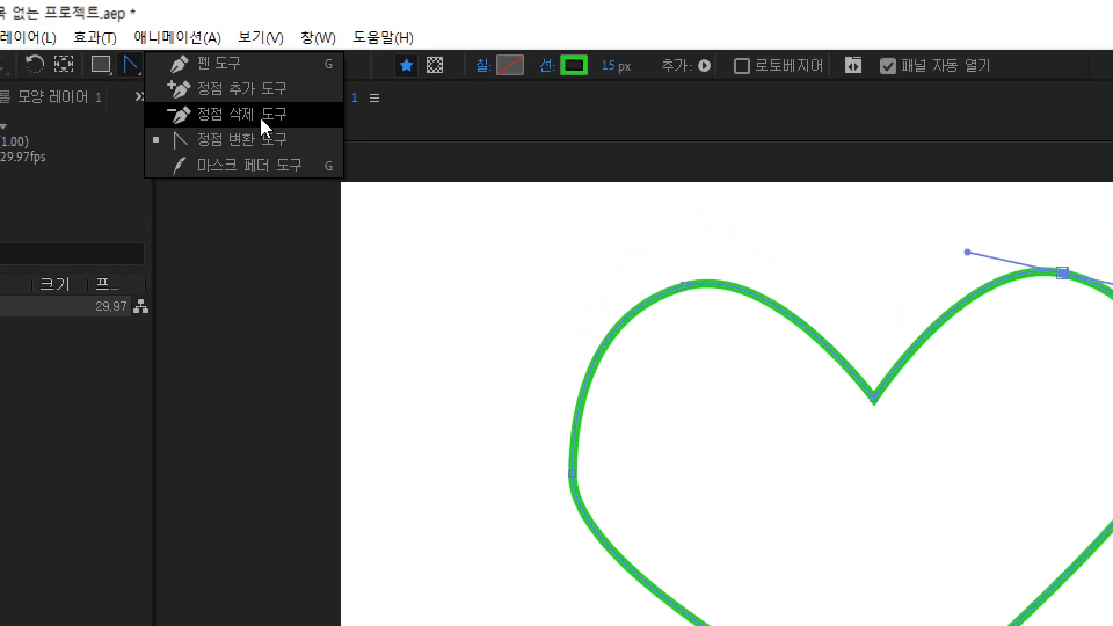
pyautogui.click(216, 91)
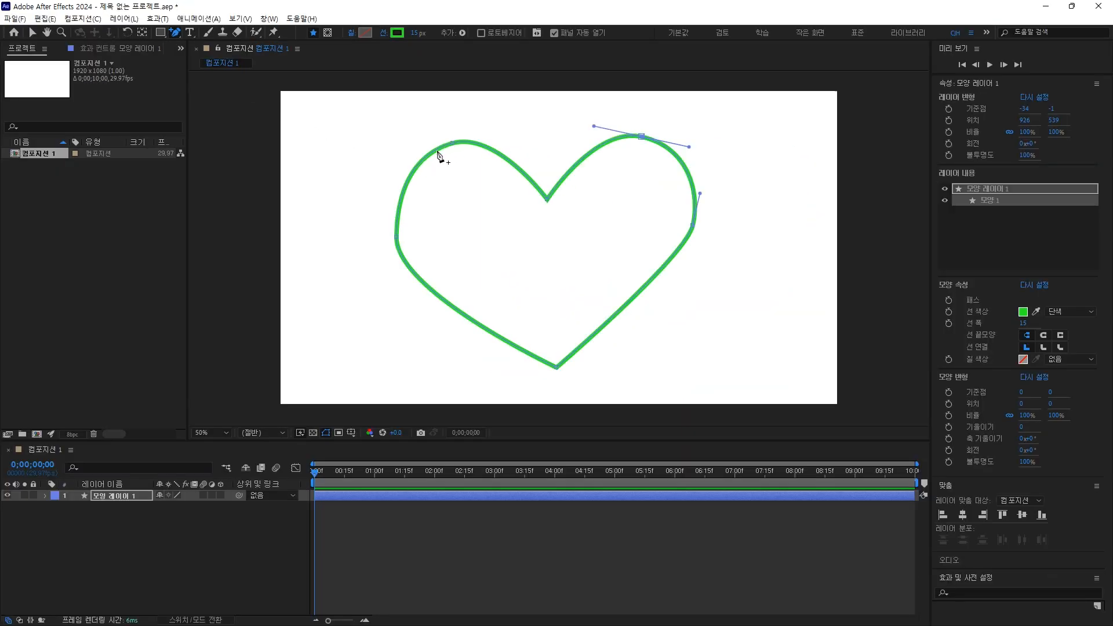
pyautogui.click(410, 177)
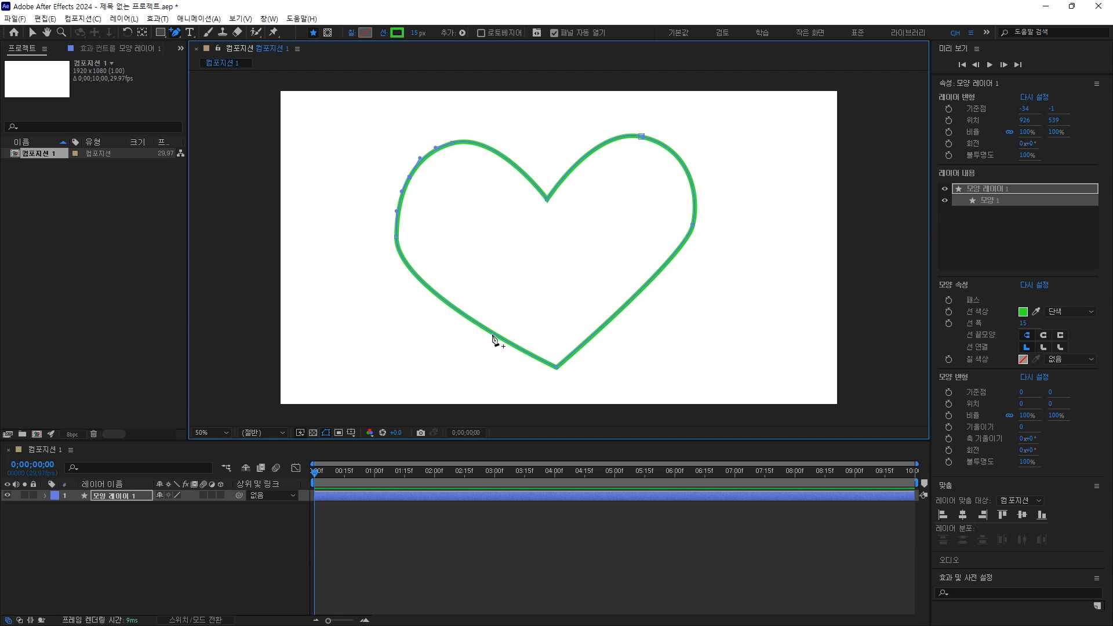
pyautogui.click(450, 305)
# - Try to pull the added left-lobe vertex outward with the Selection tool, and undo the move
pyautogui.click(32, 34)
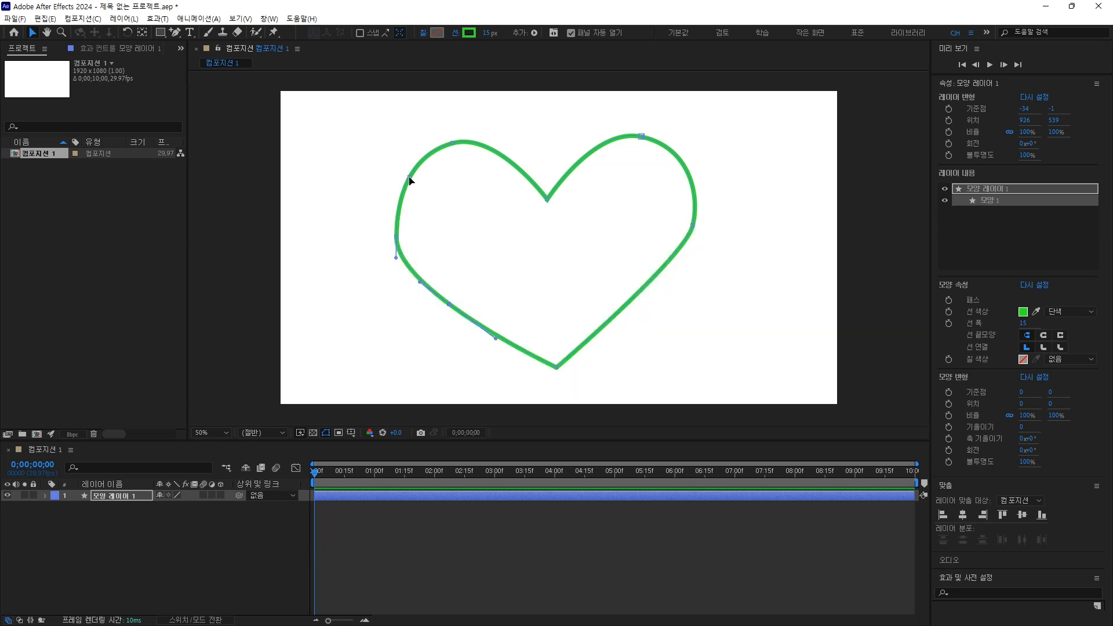
pyautogui.moveTo(409, 177); pyautogui.dragTo(356, 167)
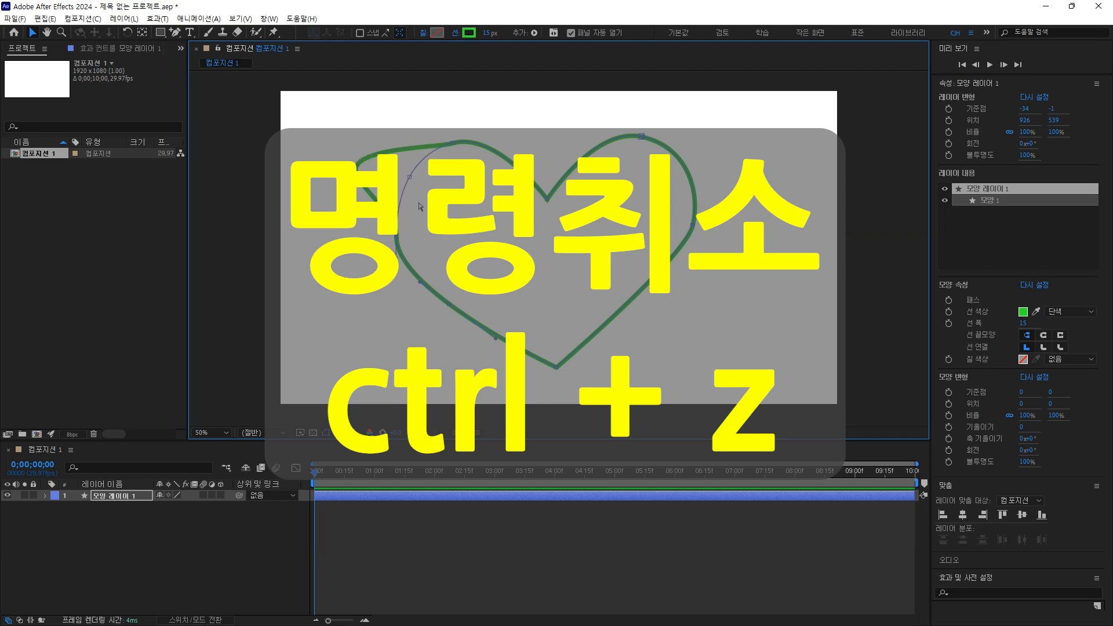
pyautogui.hotkey('ctrl', 'z')
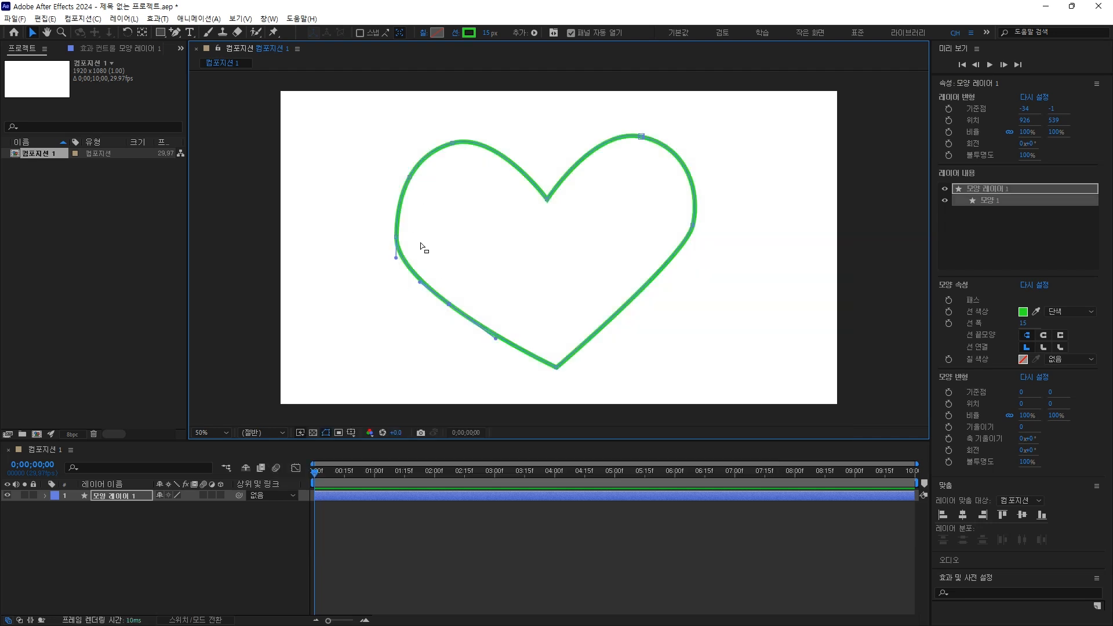
# - Remove the two added vertices from the heart's lower left edge and left lobe with the Delete Vertex tool
pyautogui.click(176, 34)
pyautogui.click(226, 57)
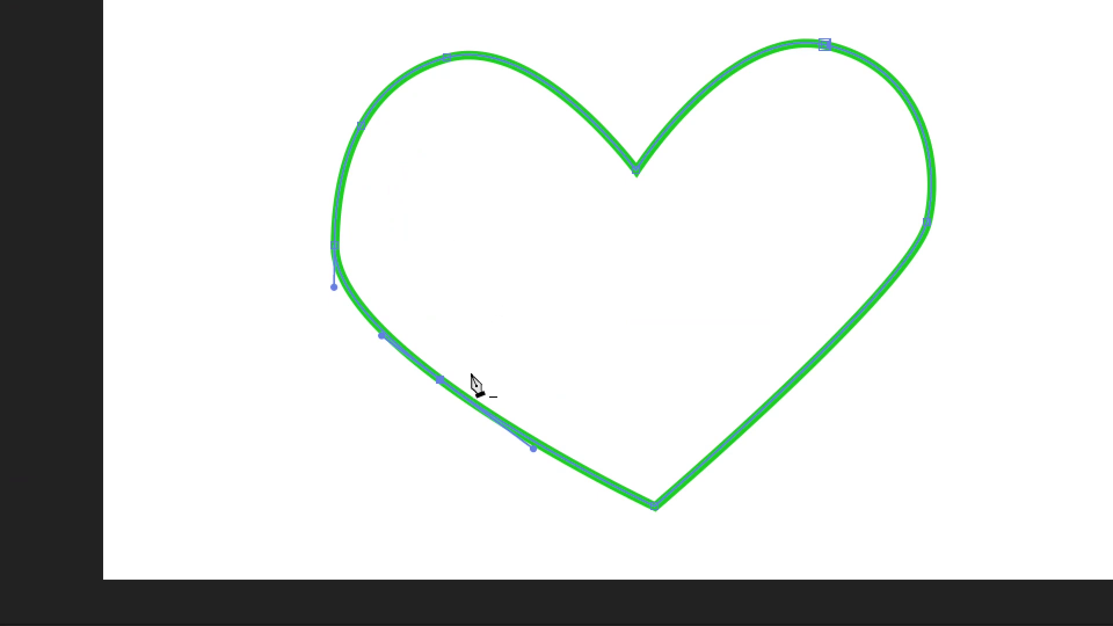
pyautogui.click(441, 381)
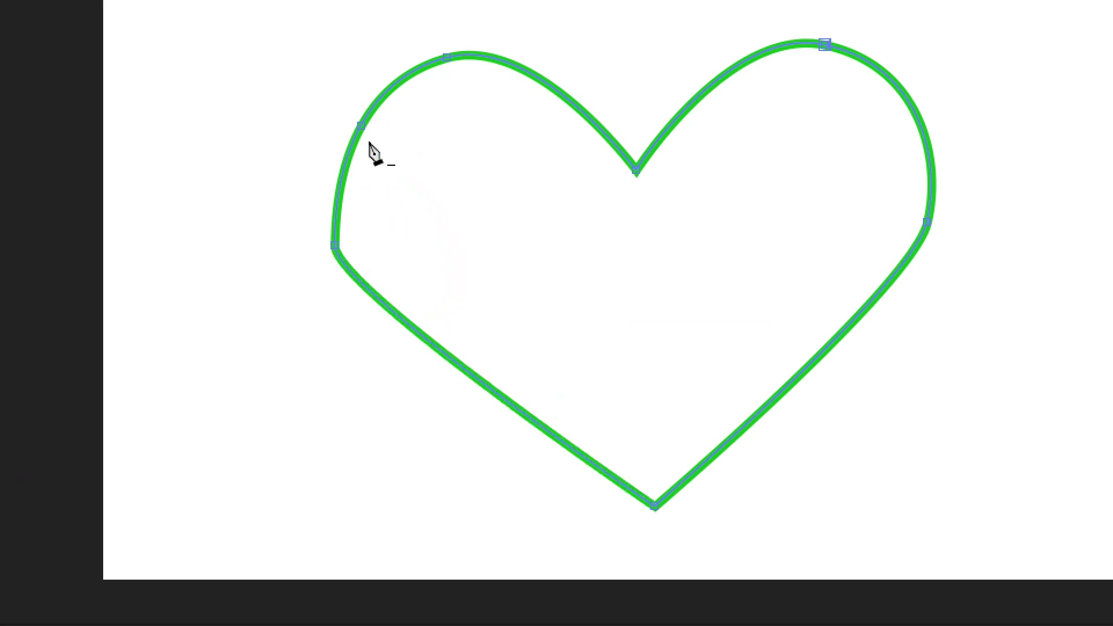
pyautogui.click(360, 125)
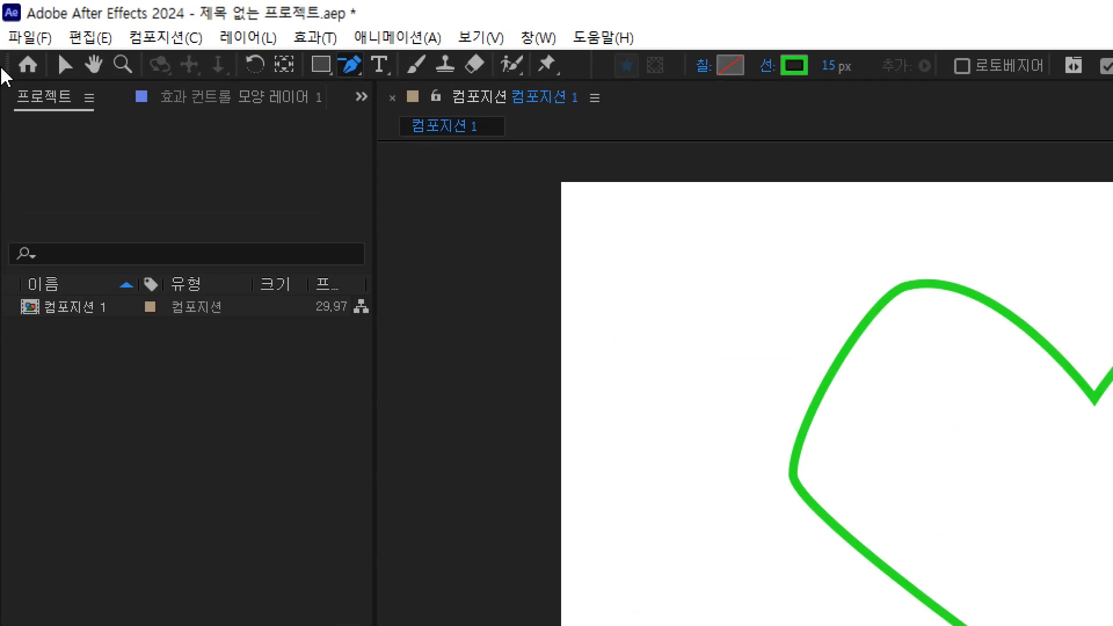
# - Close the project without saving the changes
pyautogui.click(15, 20)
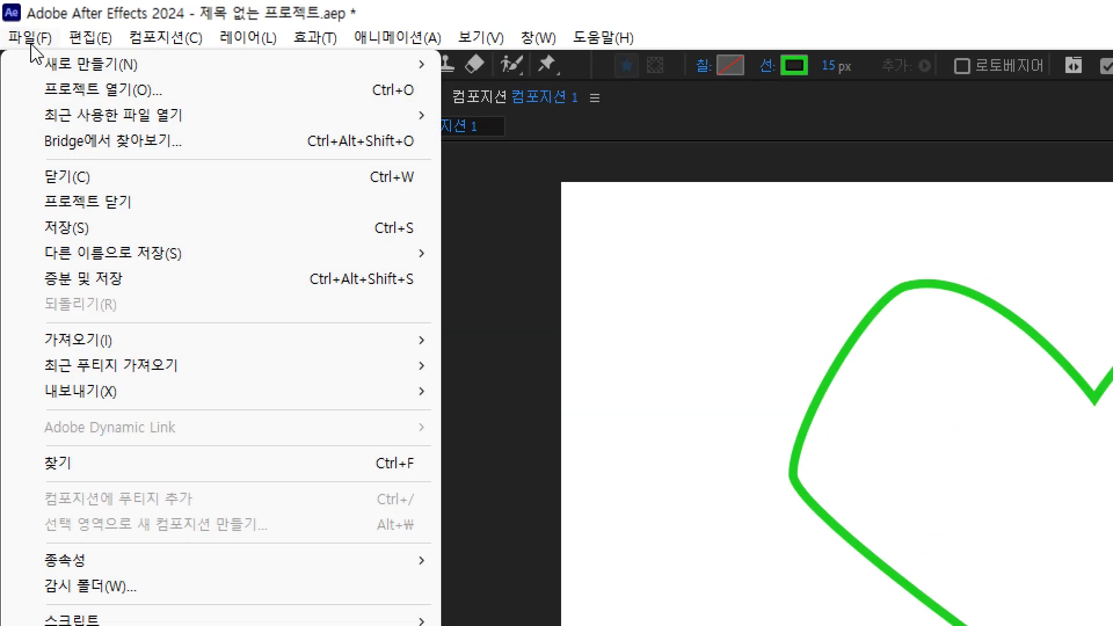
pyautogui.click(102, 201)
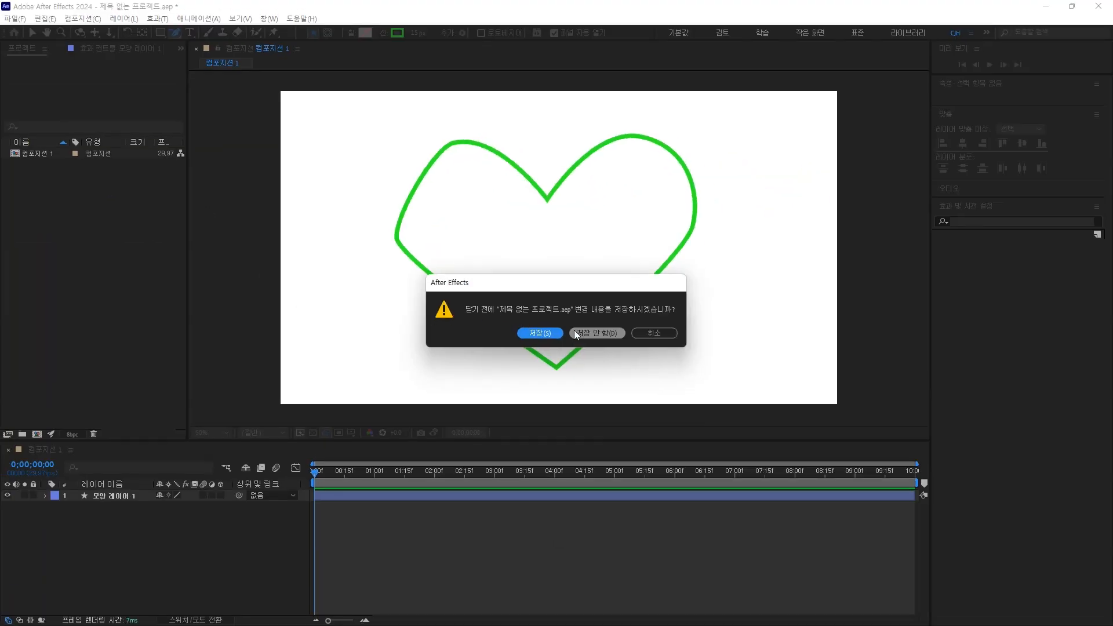
pyautogui.click(603, 334)
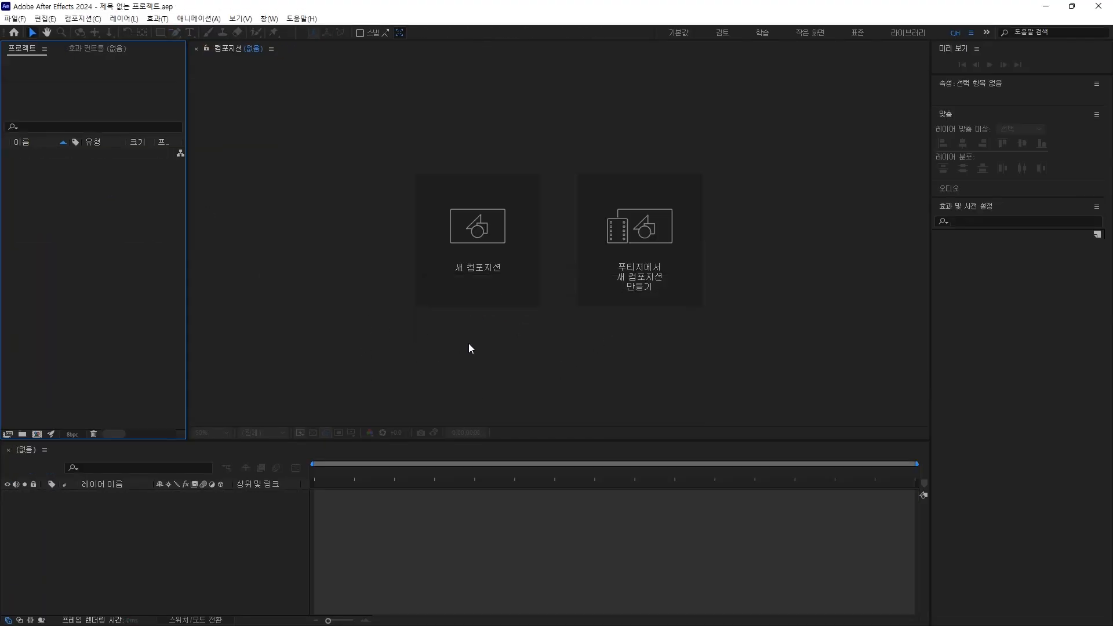
# - Create a new 1920x1080, 29.97 fps, 10-second composition with a bright blue background, using hue 210°
pyautogui.click(488, 235)
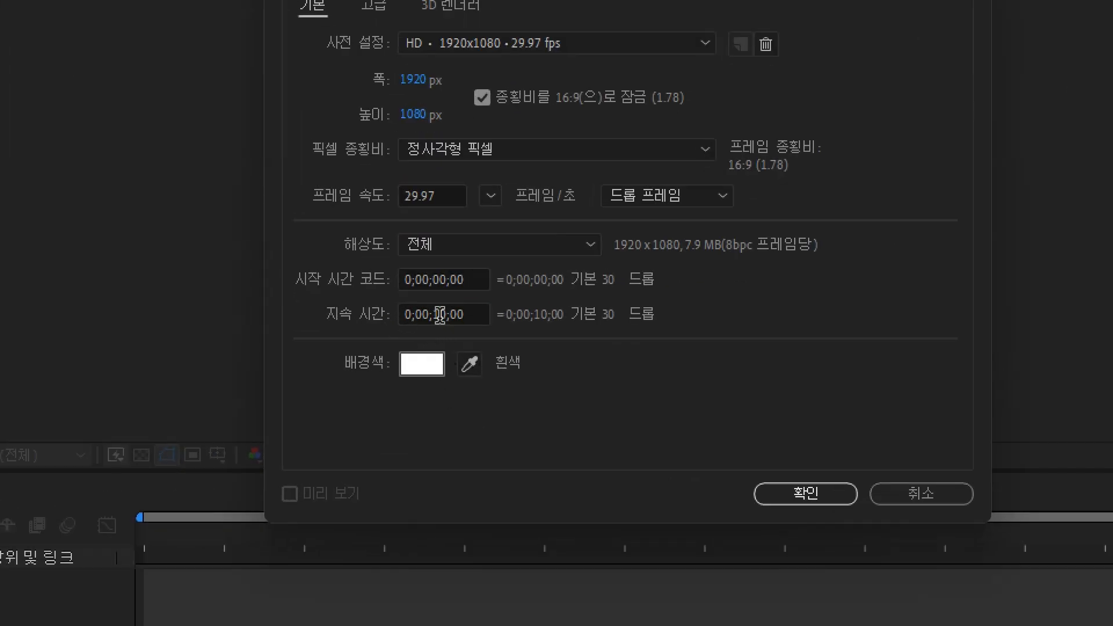
pyautogui.click(427, 371)
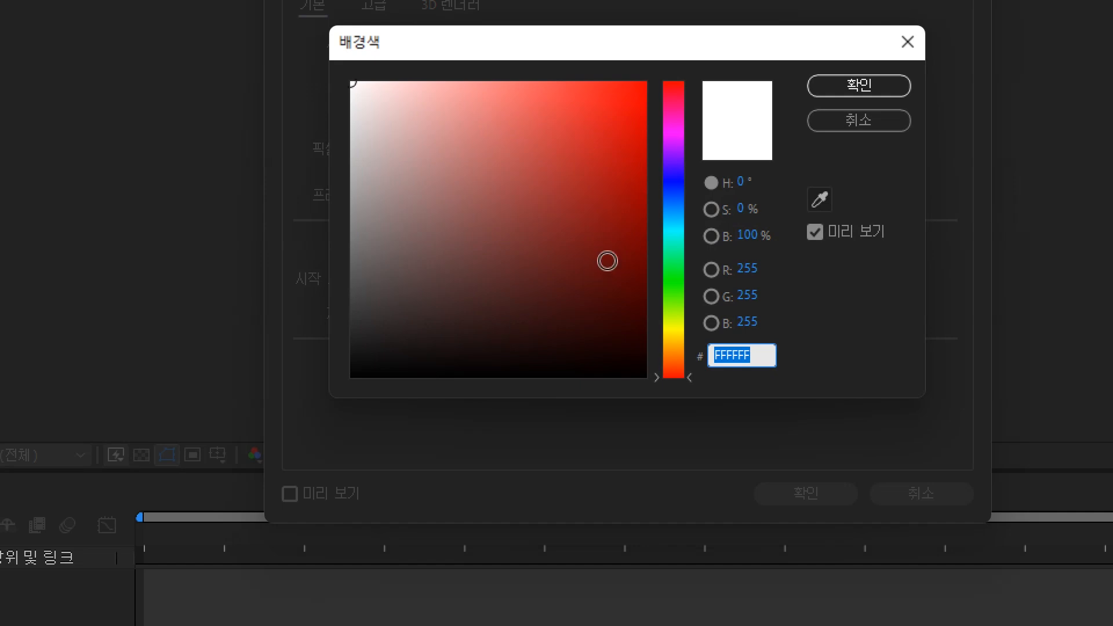
pyautogui.click(676, 205)
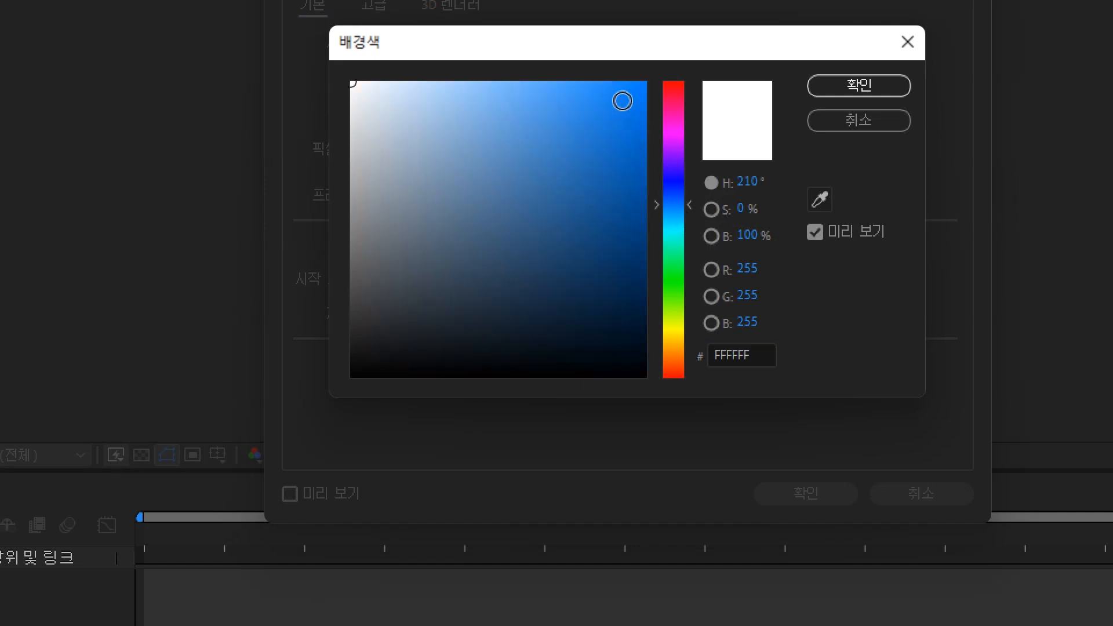
pyautogui.click(623, 99)
pyautogui.click(828, 89)
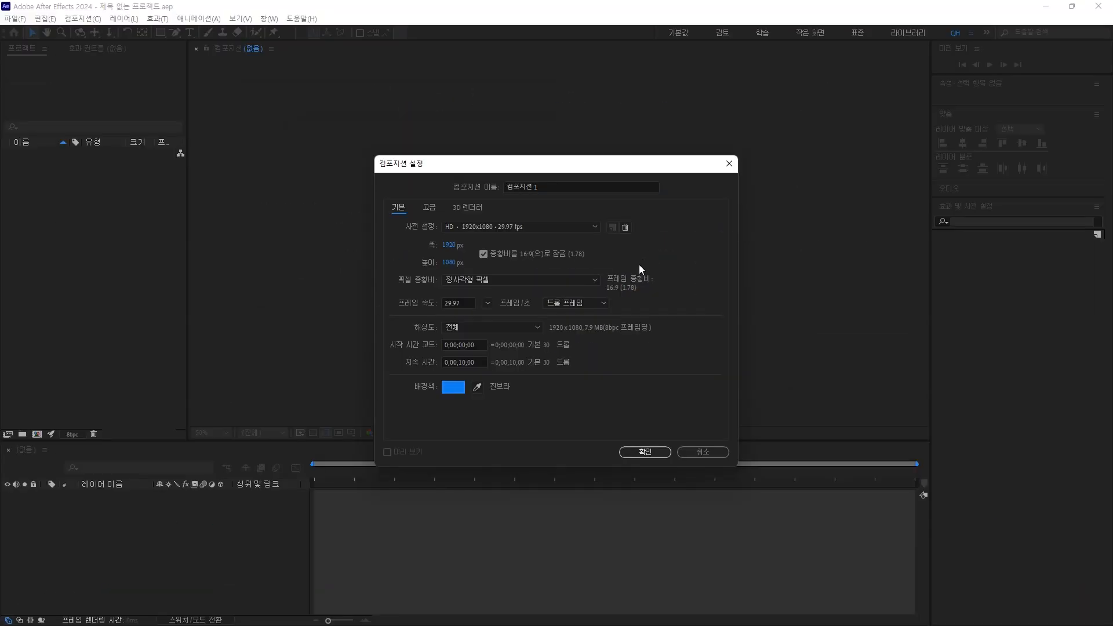
pyautogui.click(643, 452)
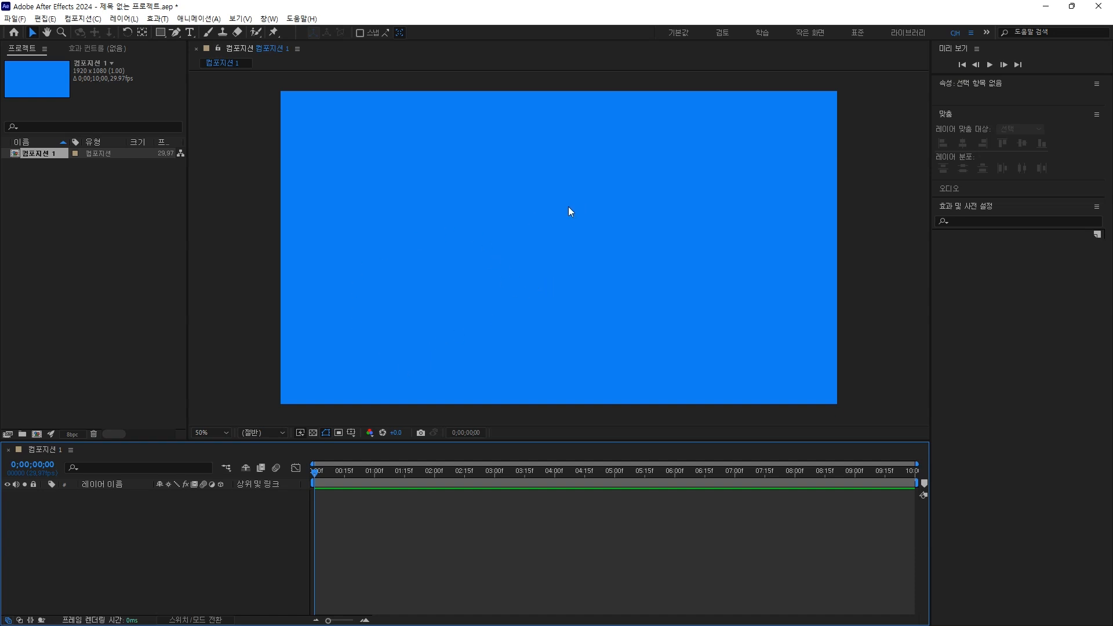
# - Import 비행기 탑뷰.psd as a composition that retains layer sizes (컴포지션 - 레이어 크기 유지), with editable layer styles
pyautogui.doubleClick(77, 217)
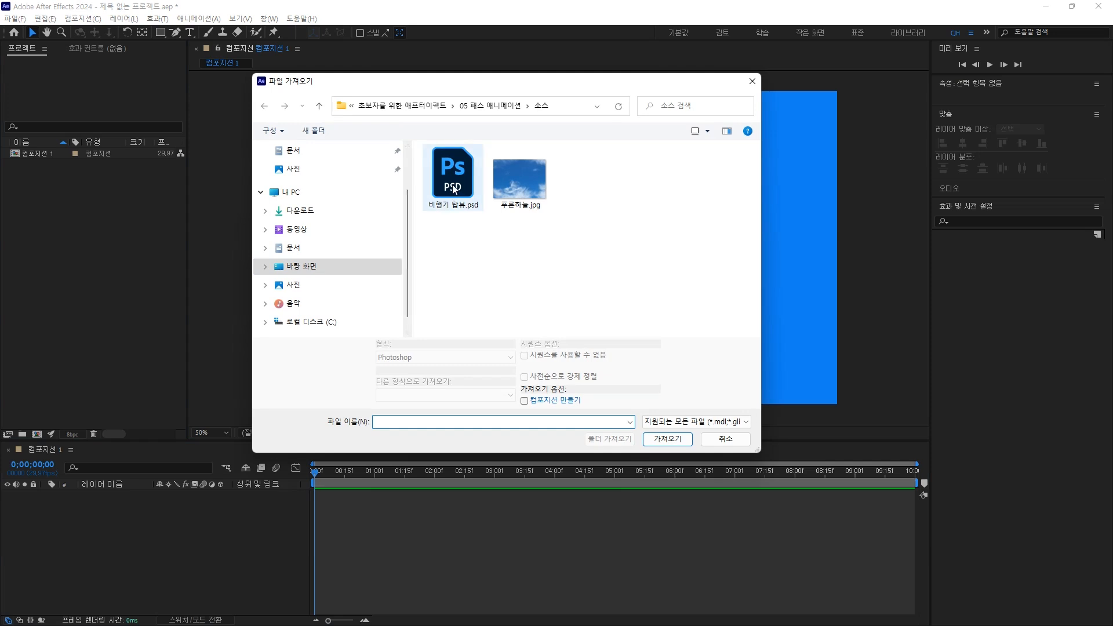
pyautogui.click(456, 192)
pyautogui.click(666, 430)
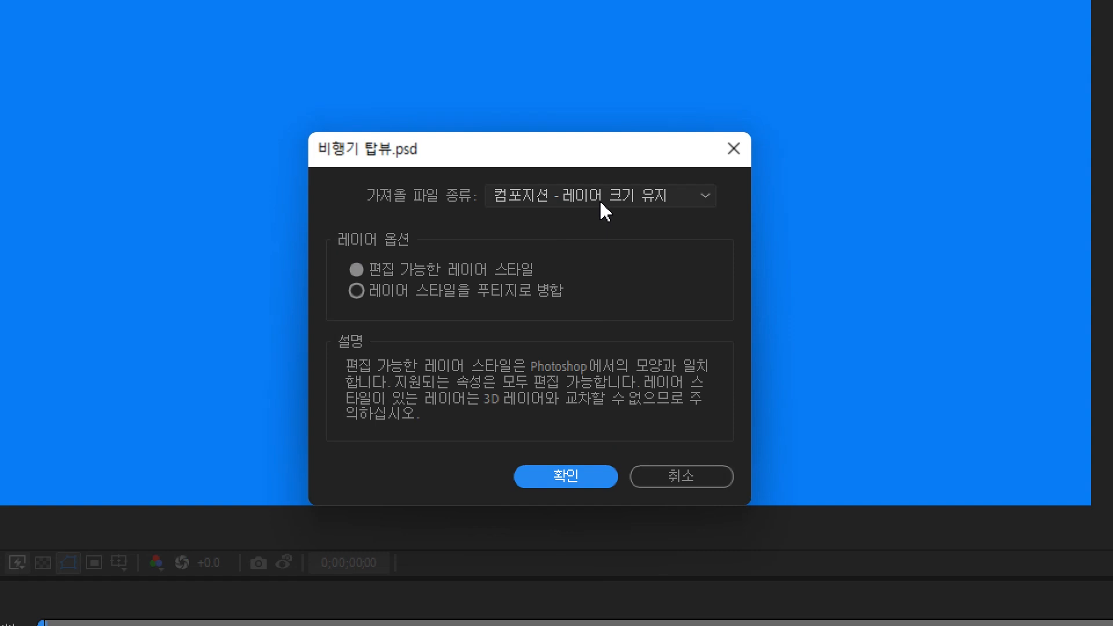
pyautogui.click(592, 252)
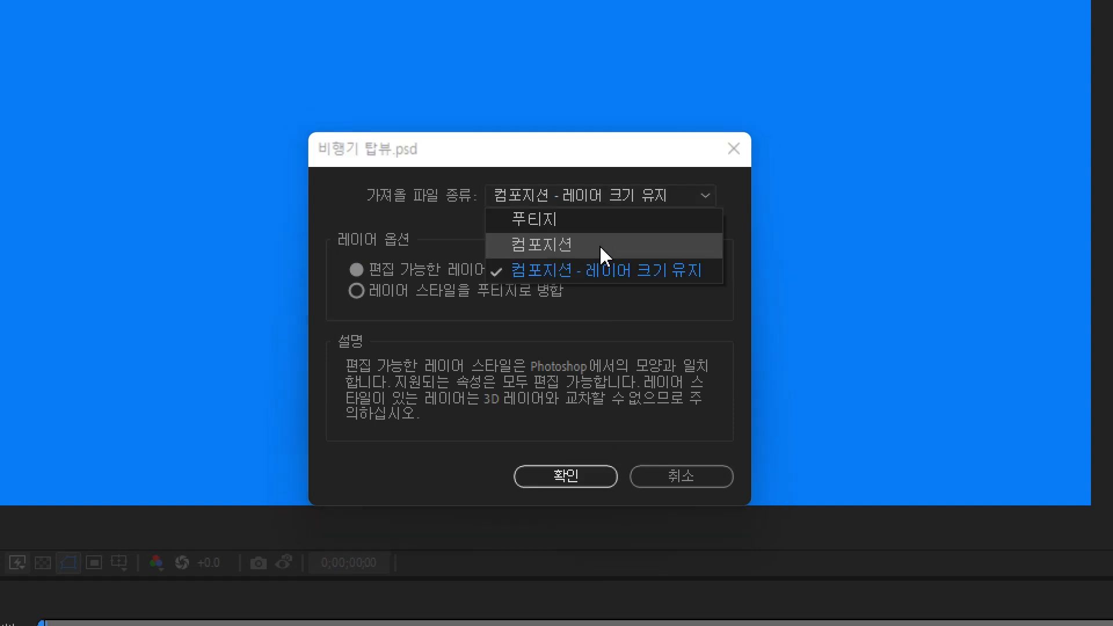
pyautogui.click(625, 271)
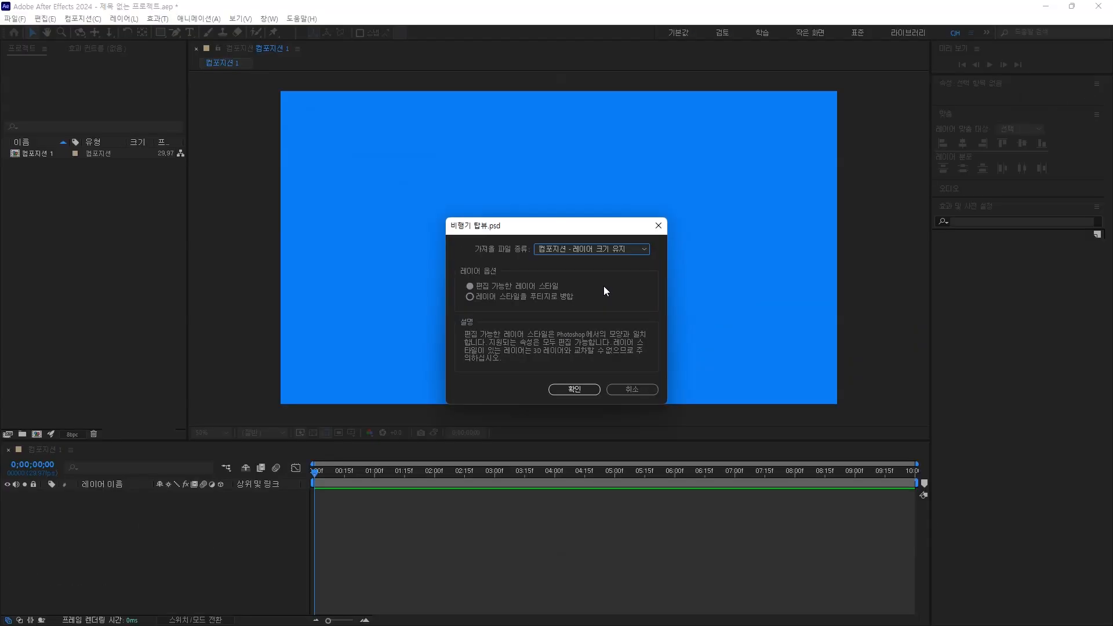
pyautogui.click(585, 387)
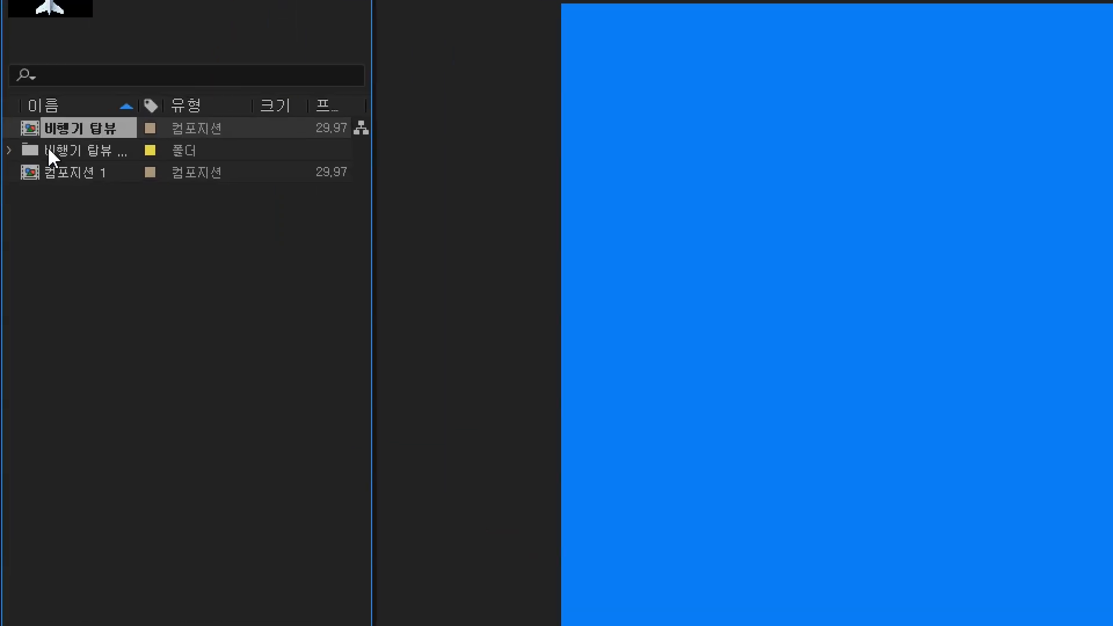
# - Add the airplane's 레이어 1 from the imported 비행기 탑뷰 layers folder to the blue composition, 컴포지션 1
pyautogui.click(8, 150)
pyautogui.click(75, 168)
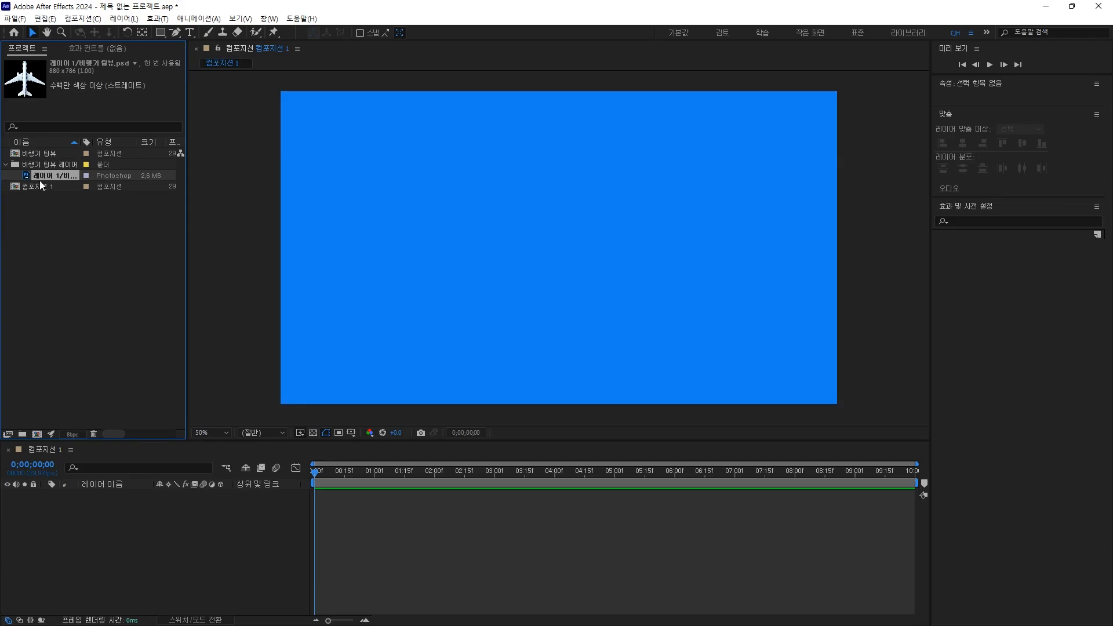
pyautogui.moveTo(163, 341); pyautogui.dragTo(124, 531)
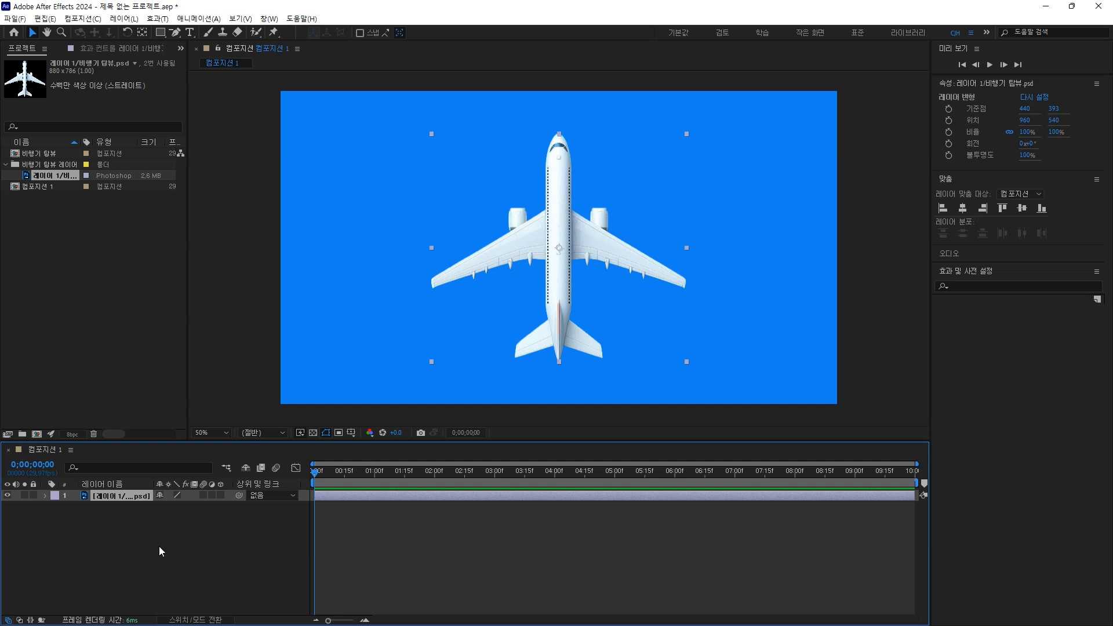
# - Set the airplane layer's scale to 50%
pyautogui.press('s')
pyautogui.press('s')
pyautogui.click(196, 508)
pyautogui.write('50')
pyautogui.press('Return')
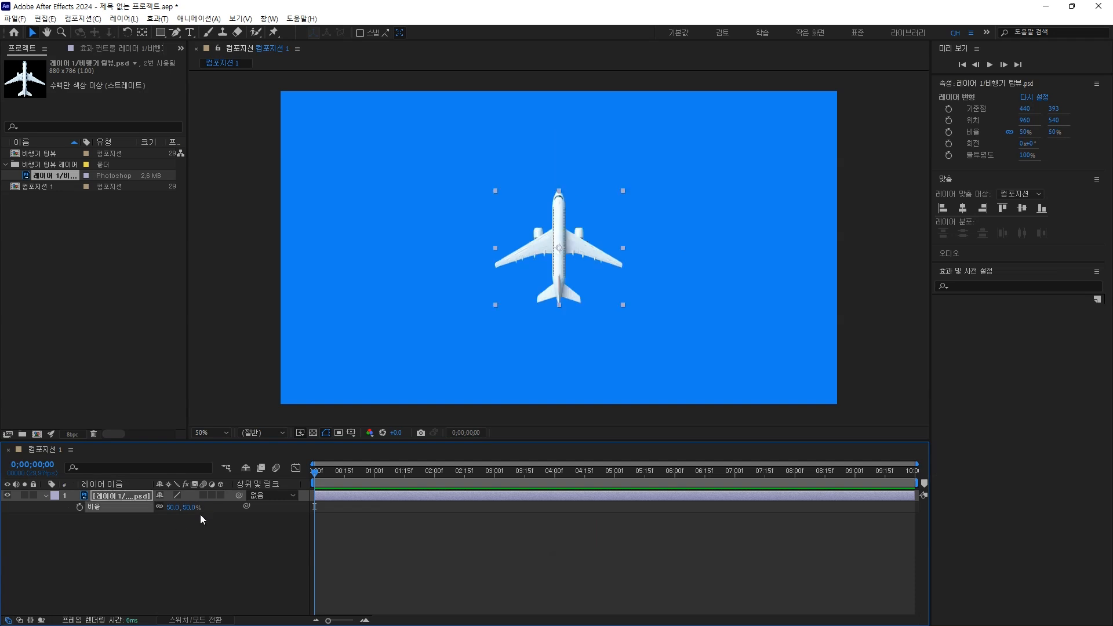
# - Move the airplane to the lower left corner of the composition, at about position 252, 810, and deselect the layer
pyautogui.moveTo(578, 248); pyautogui.dragTo(408, 305)
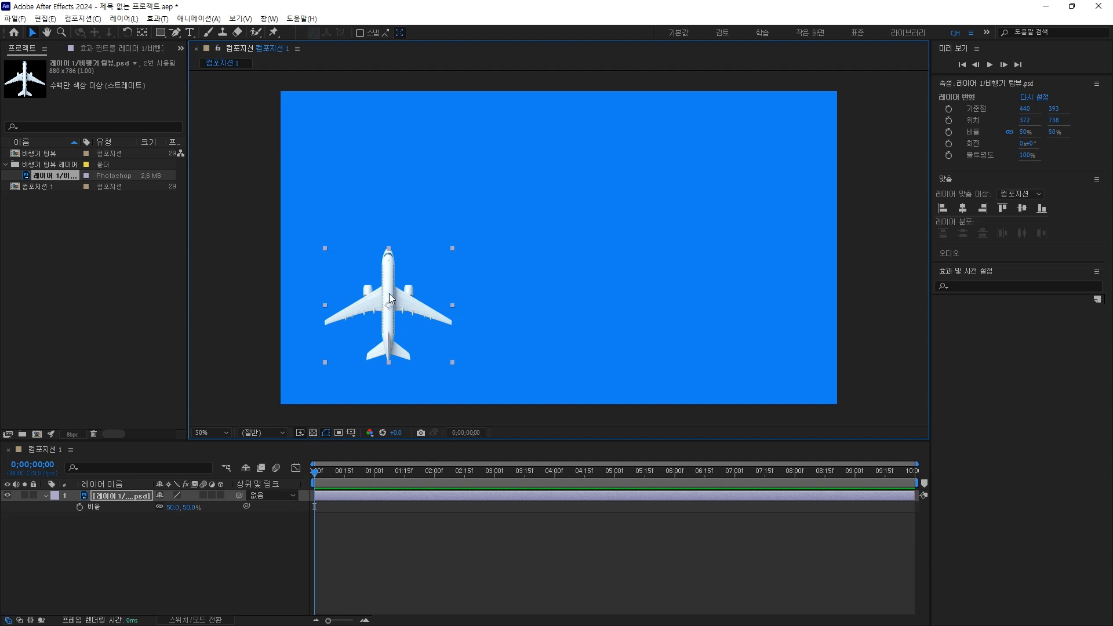
pyautogui.moveTo(390, 279); pyautogui.dragTo(356, 307)
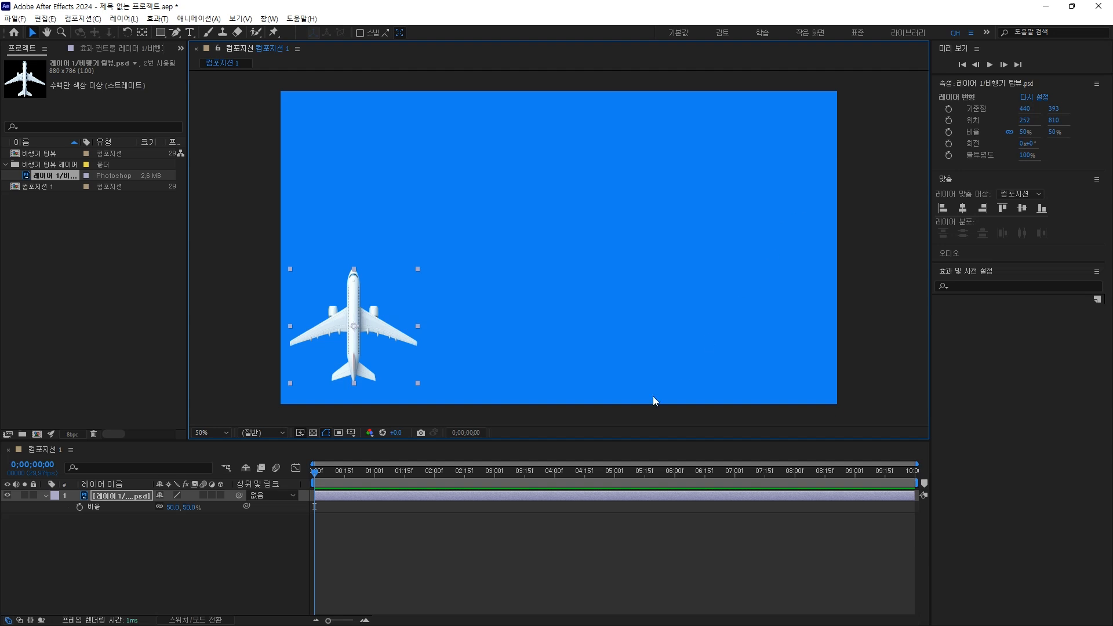
pyautogui.click(243, 569)
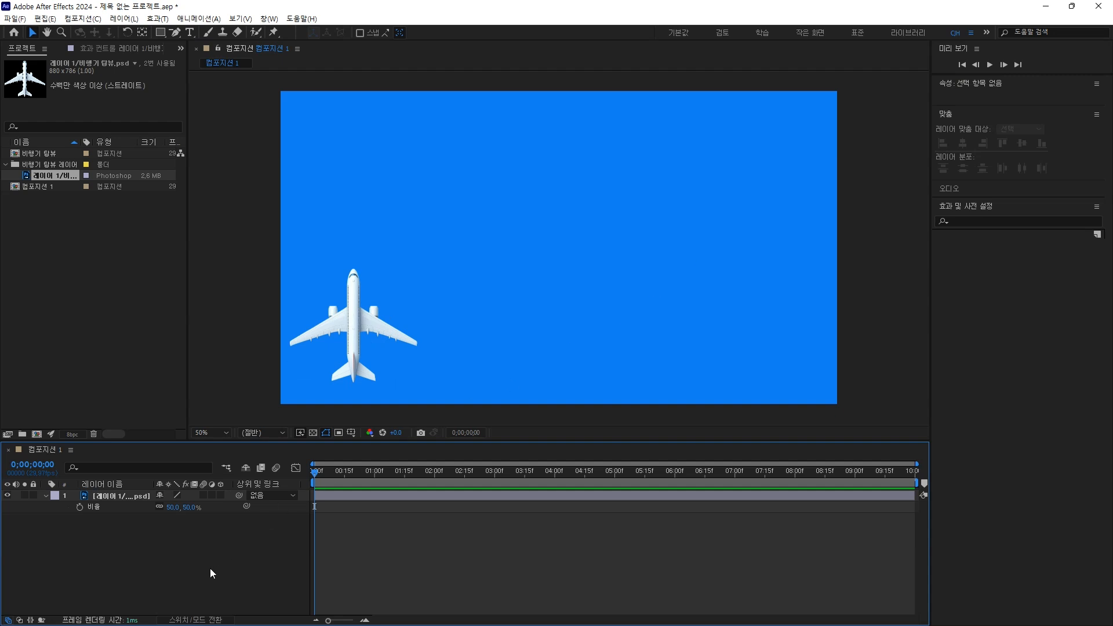
# - Draw an open four-point zigzag path with the Pen tool, starting near the airplane's nose and ending near the composition's upper right corner
pyautogui.click(352, 335)
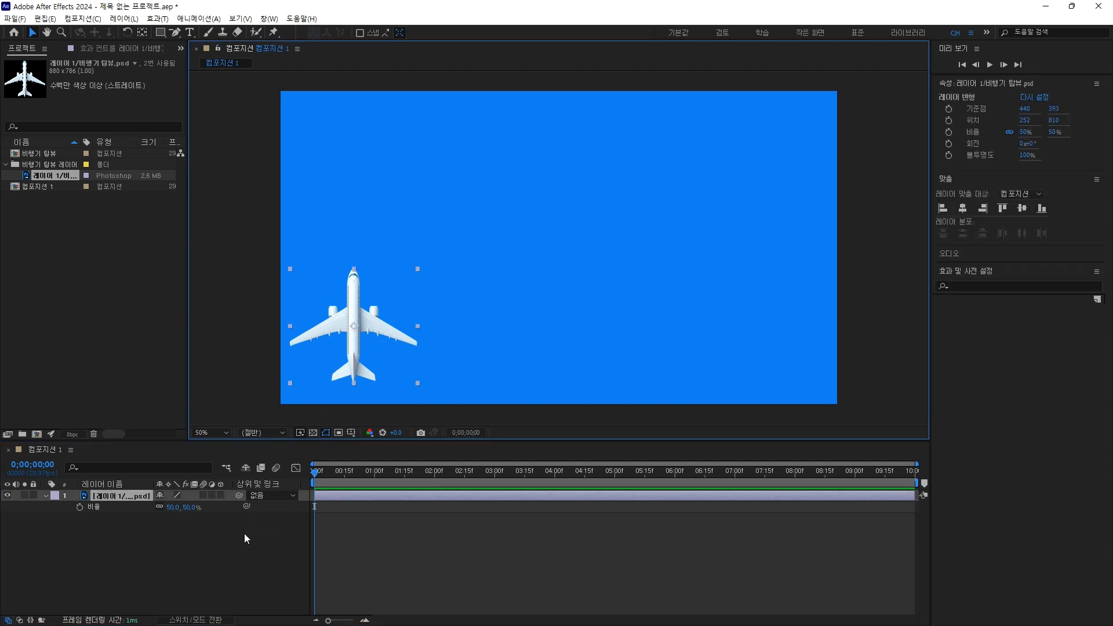
pyautogui.click(248, 549)
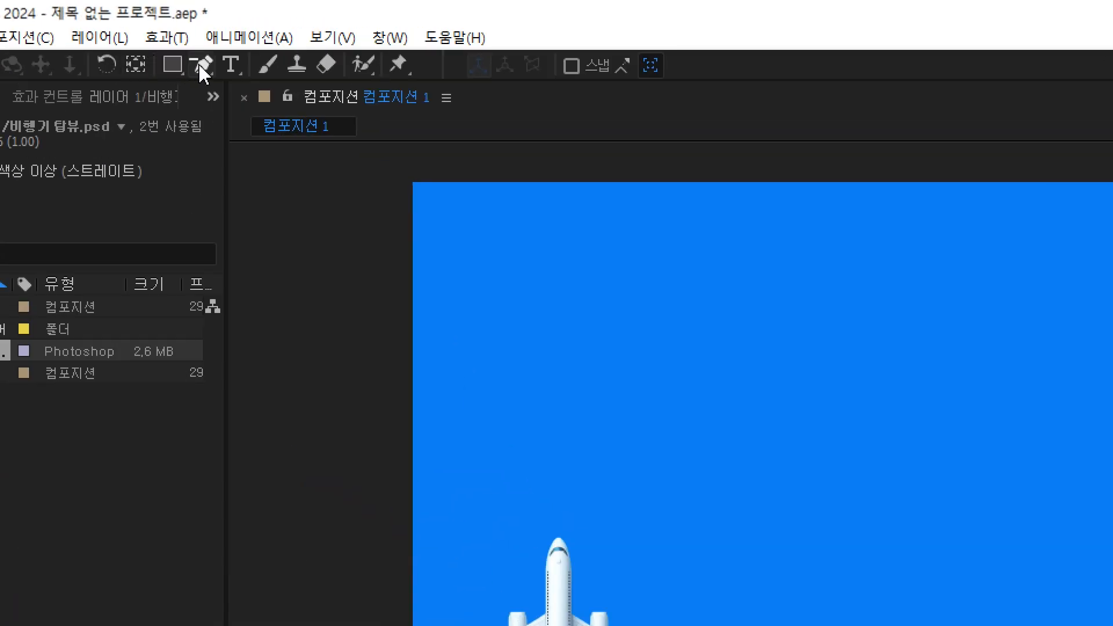
pyautogui.moveTo(200, 65); pyautogui.dragTo(267, 64)
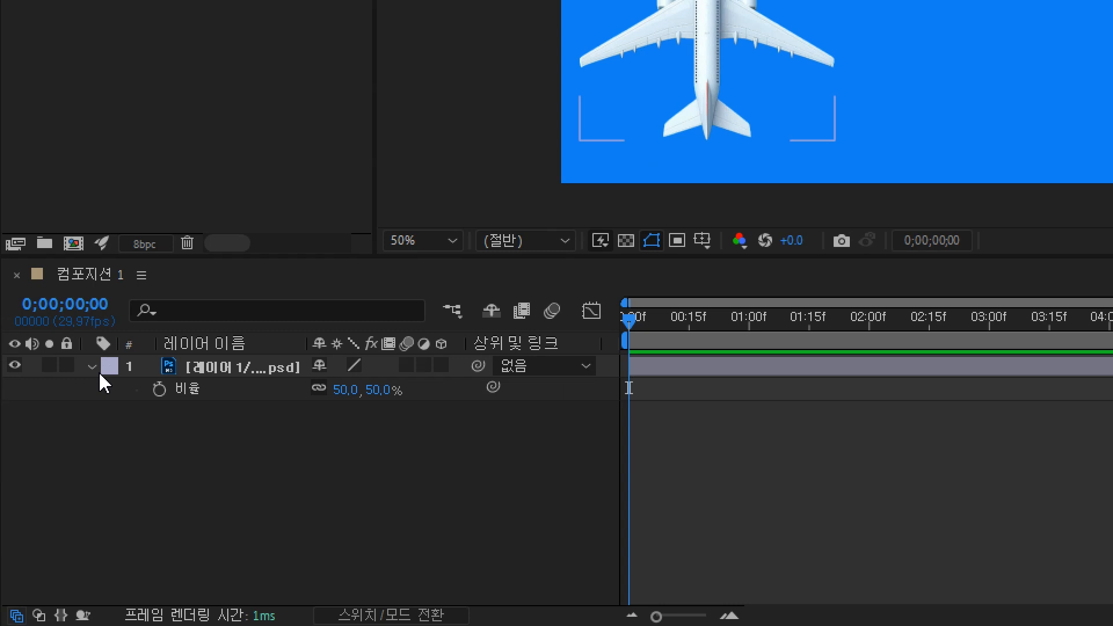
pyautogui.click(91, 366)
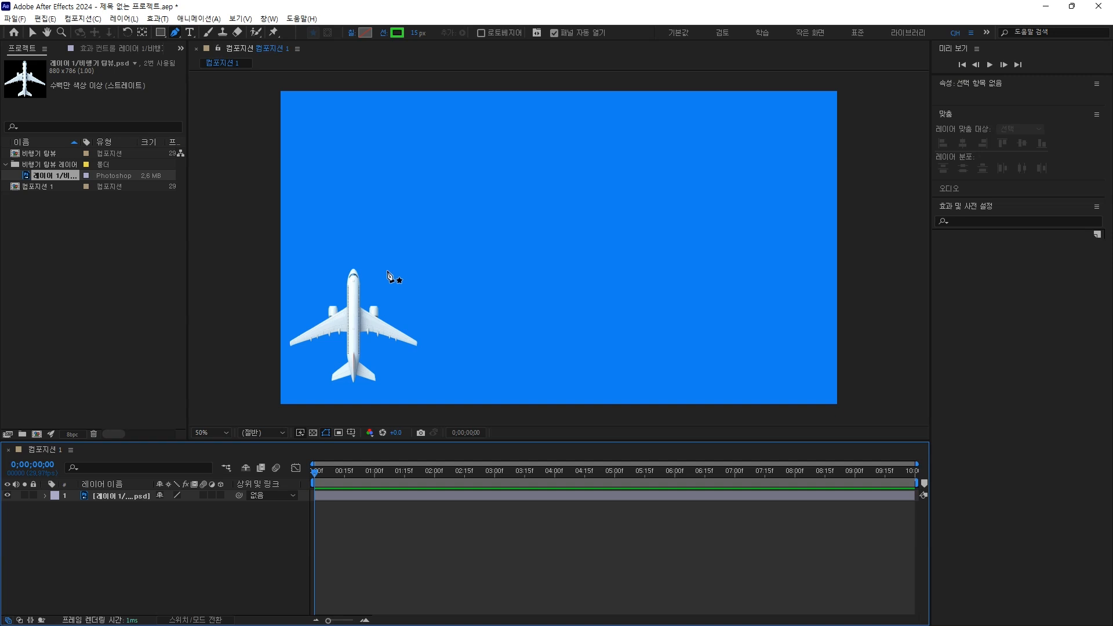
pyautogui.click(335, 291)
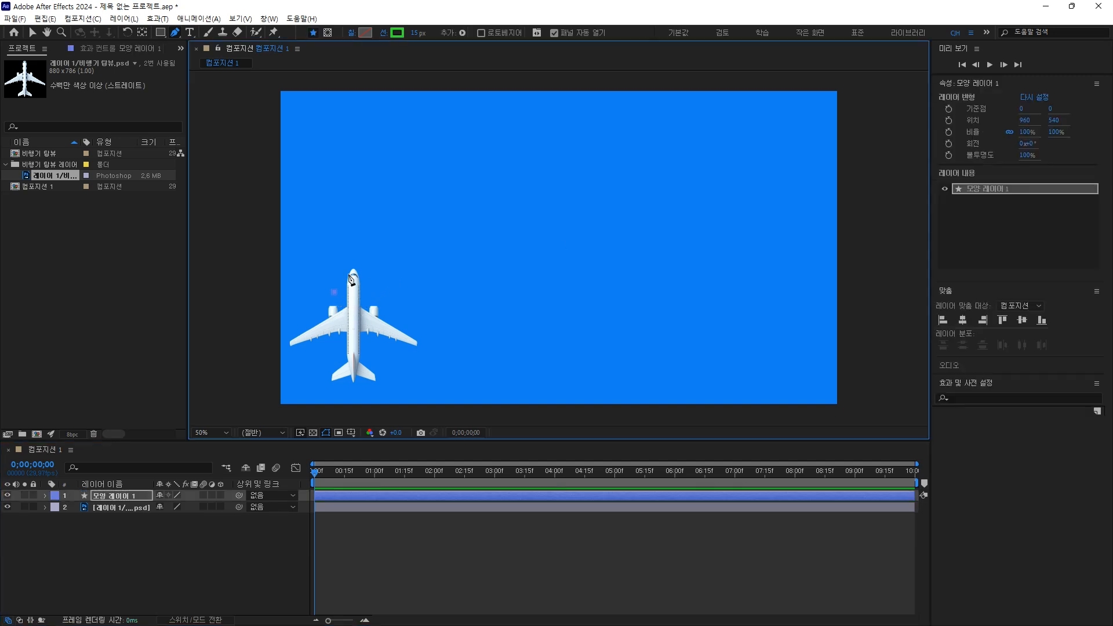
pyautogui.click(448, 191)
pyautogui.click(587, 308)
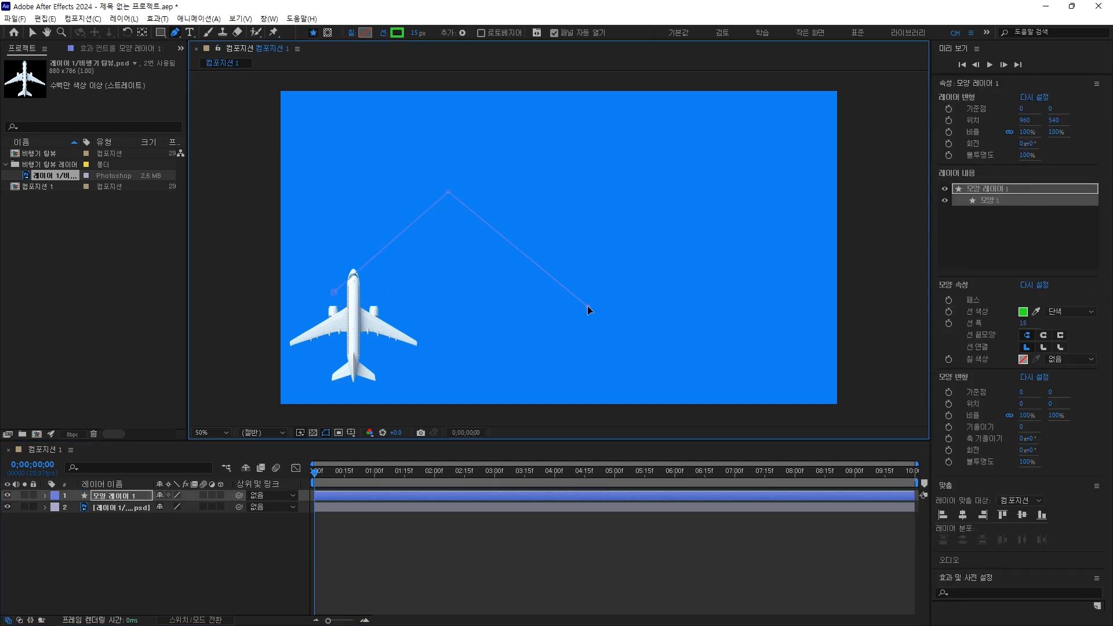
pyautogui.click(760, 166)
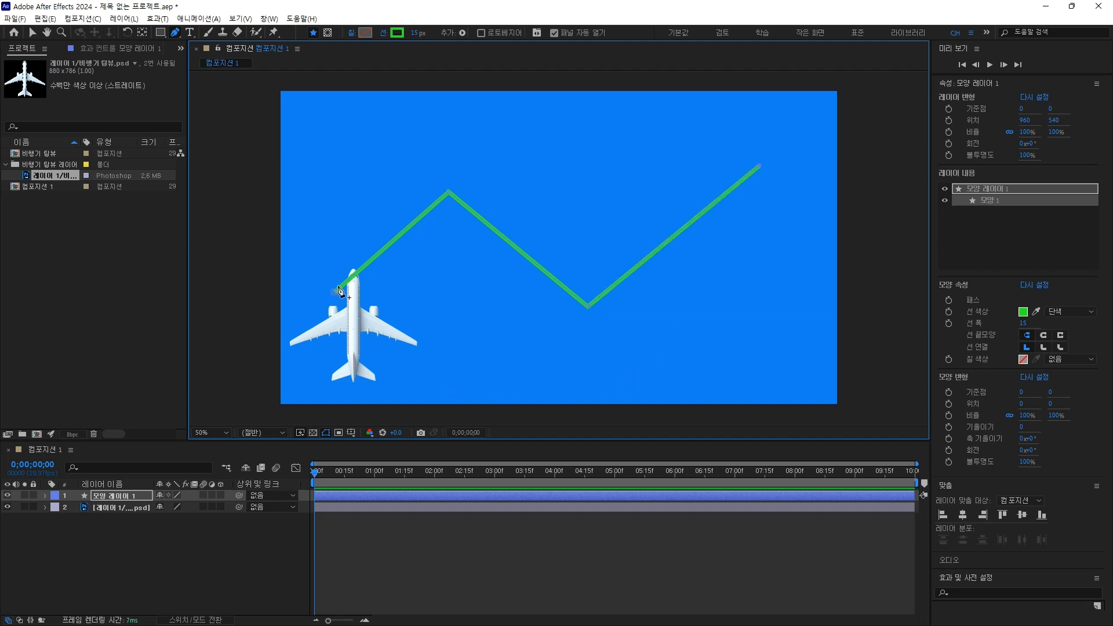
# - Round the two middle vertices of the green zigzag path with the Convert Vertex tool to form a smooth S-shaped wave
pyautogui.click(174, 34)
pyautogui.click(212, 70)
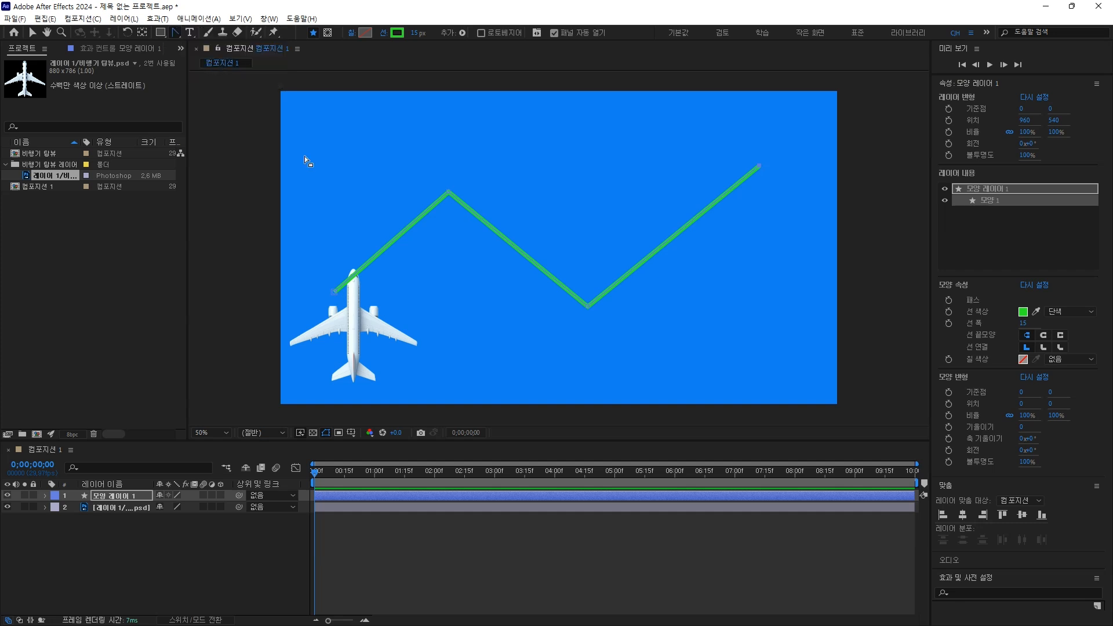
pyautogui.moveTo(448, 192); pyautogui.dragTo(506, 205)
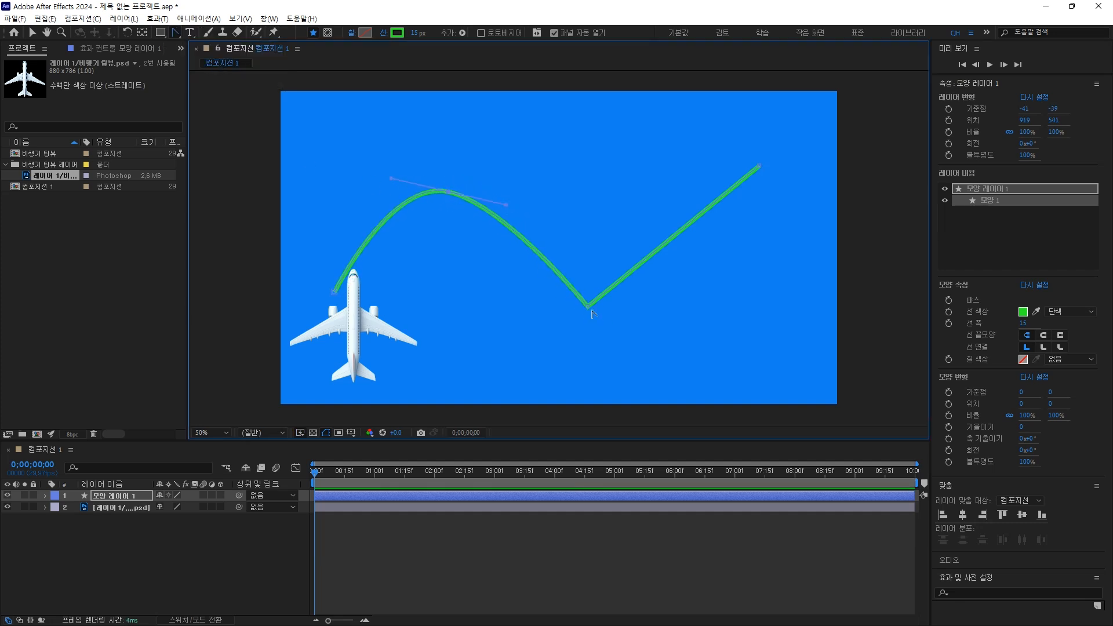
pyautogui.moveTo(587, 307); pyautogui.dragTo(663, 302)
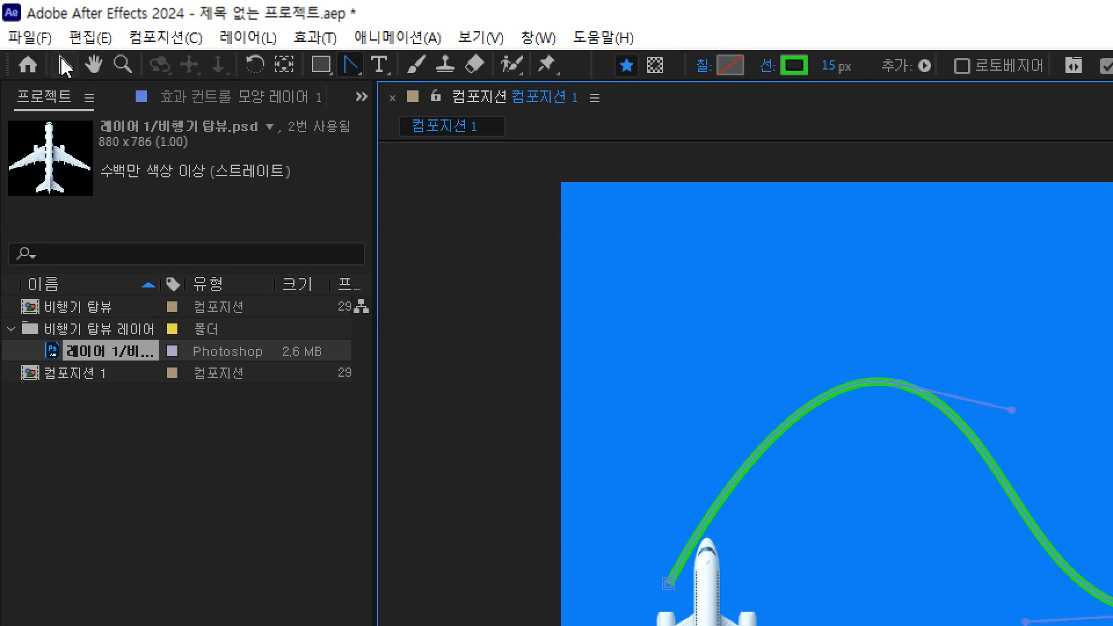
pyautogui.click(65, 65)
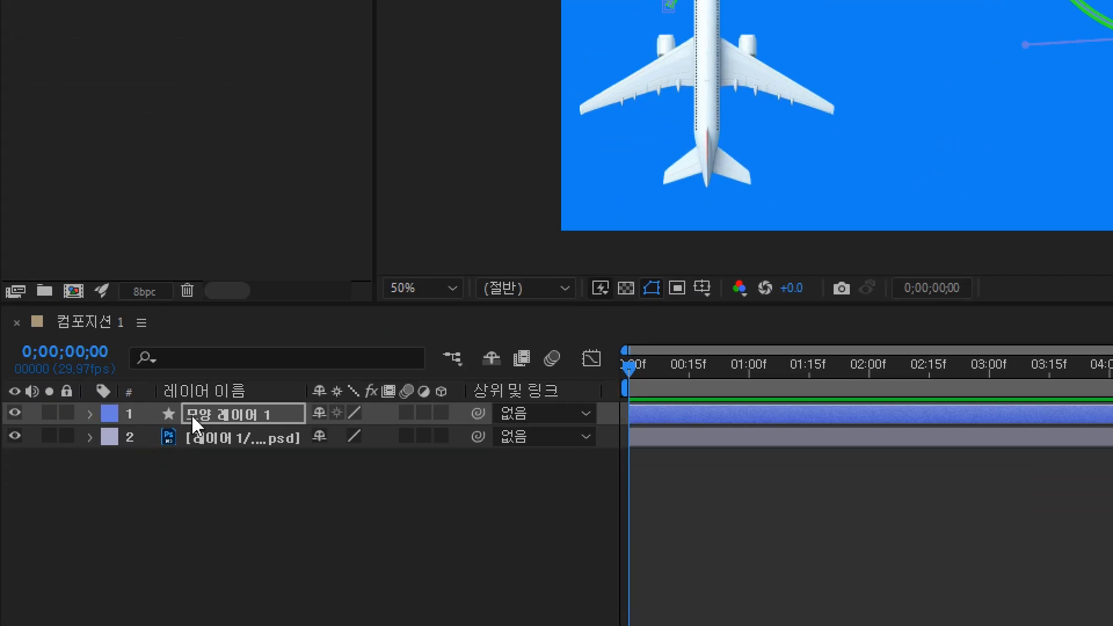
pyautogui.click(196, 414)
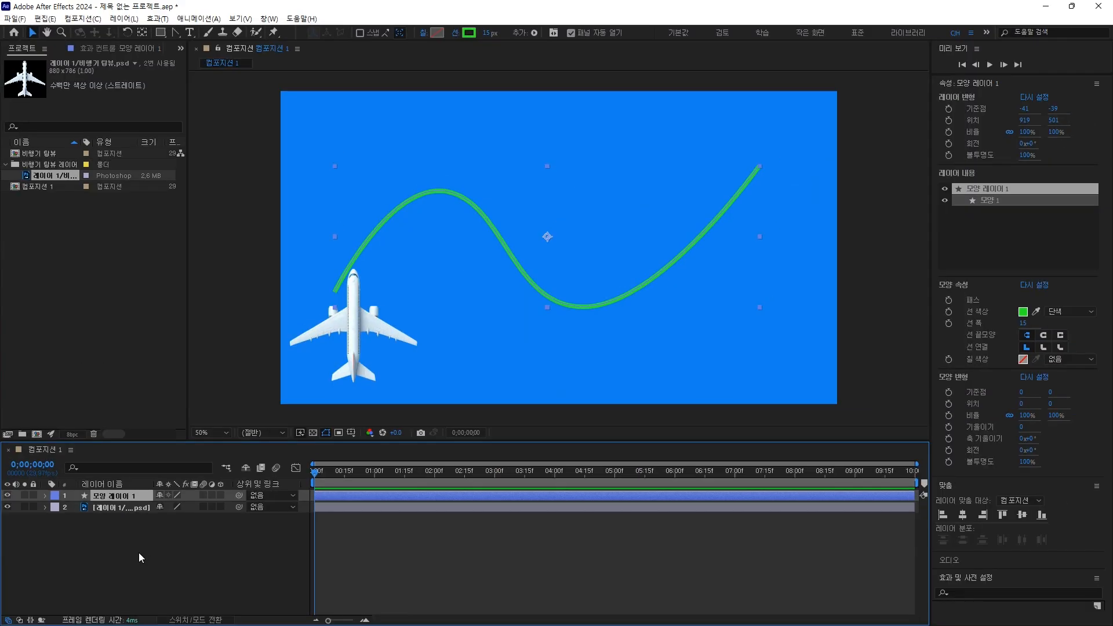
pyautogui.click(215, 539)
pyautogui.click(121, 507)
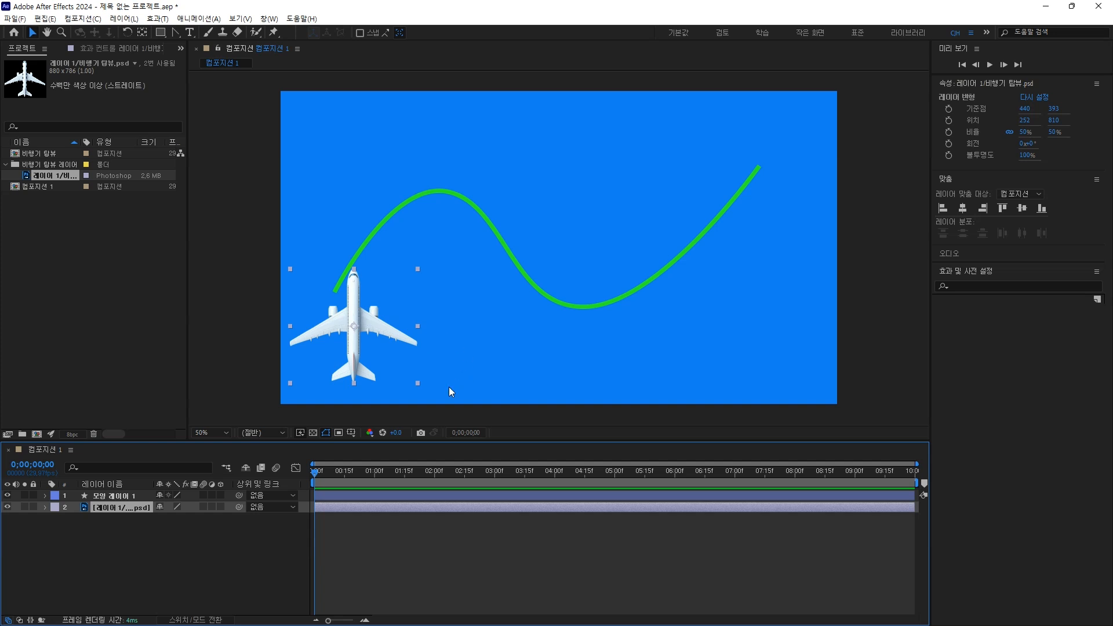
pyautogui.click(226, 560)
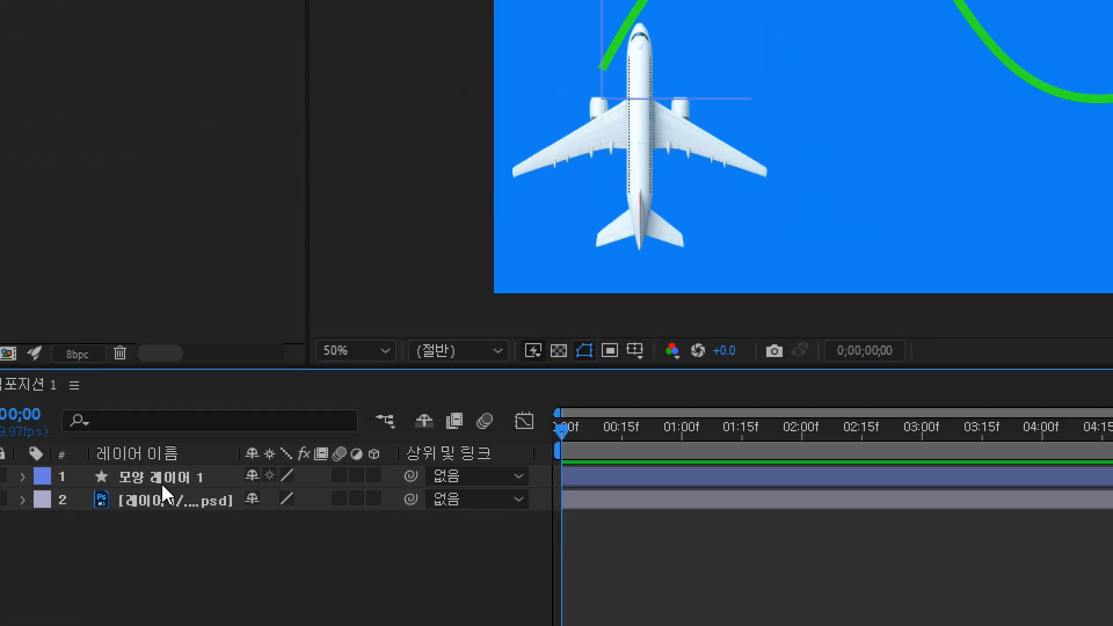
# - Copy the path property (패스) under 콘텐트 > 모양 1 > 패스 1 of the shape layer 모양 레이어 1
pyautogui.click(113, 495)
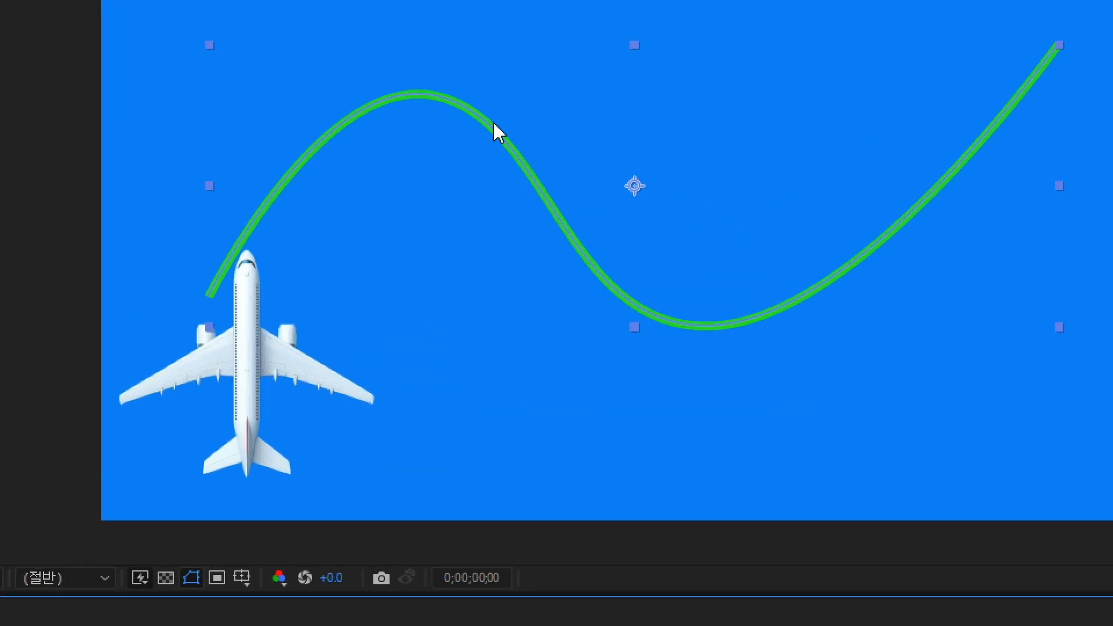
pyautogui.click(251, 392)
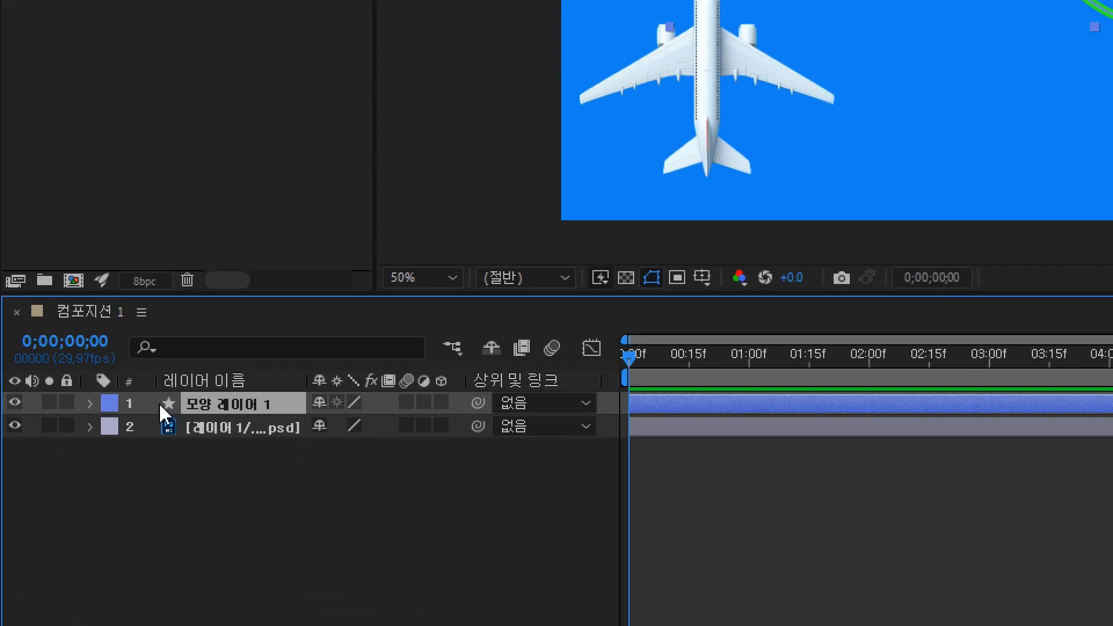
pyautogui.click(90, 404)
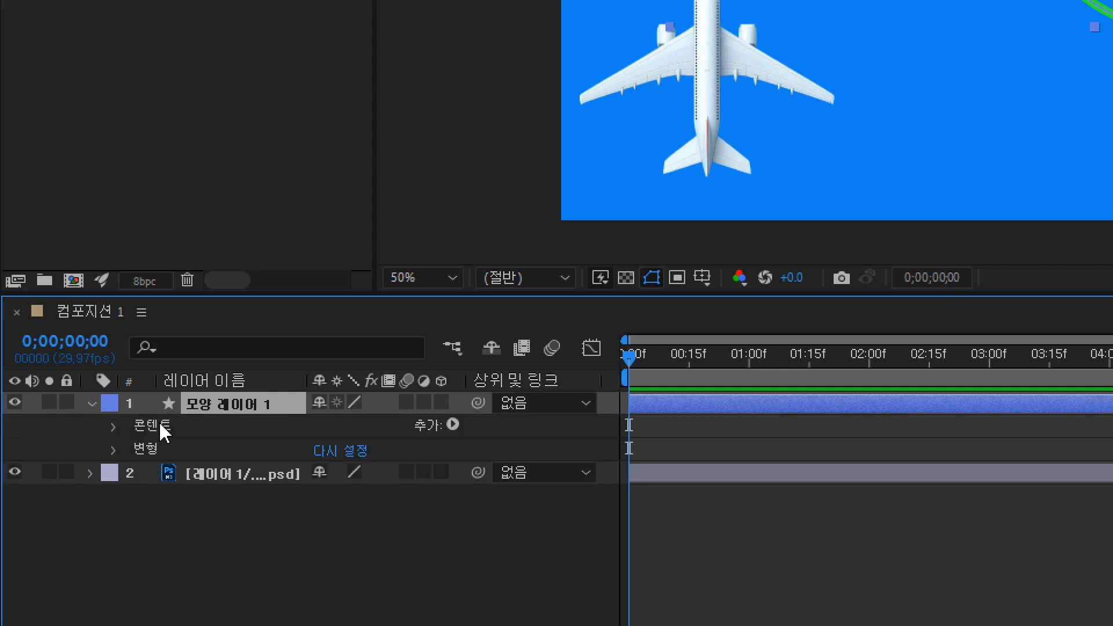
pyautogui.click(114, 427)
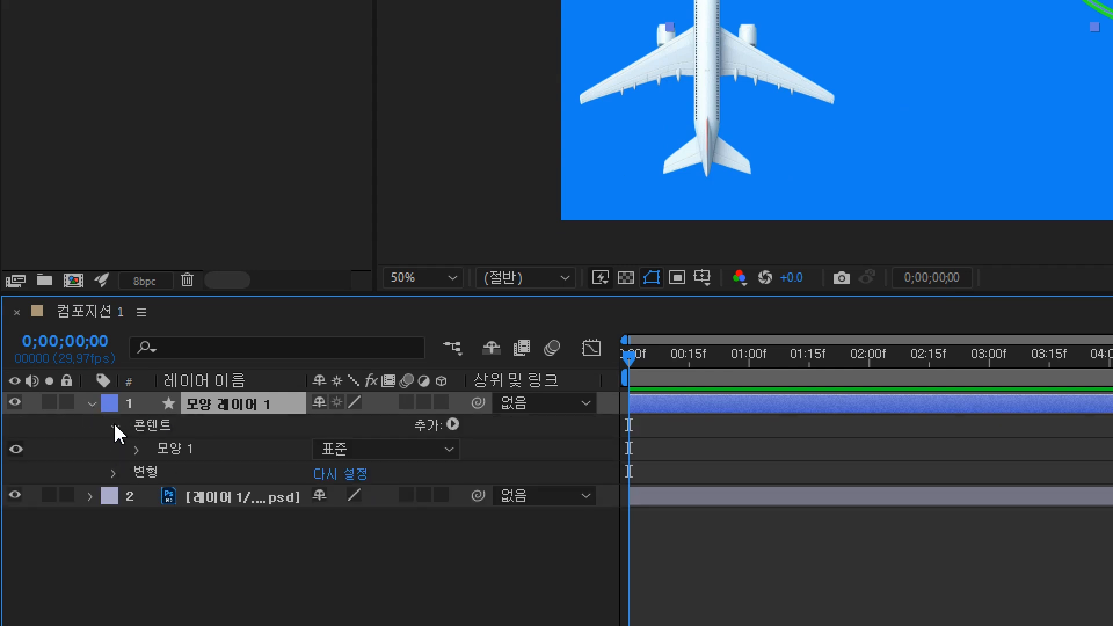
pyautogui.click(137, 450)
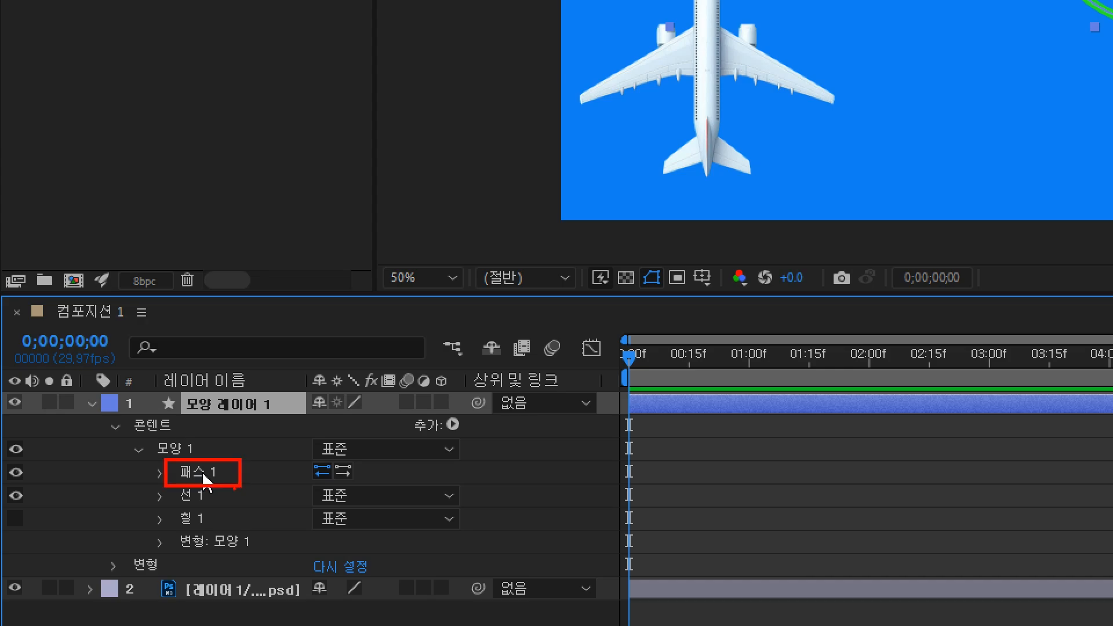
pyautogui.click(160, 472)
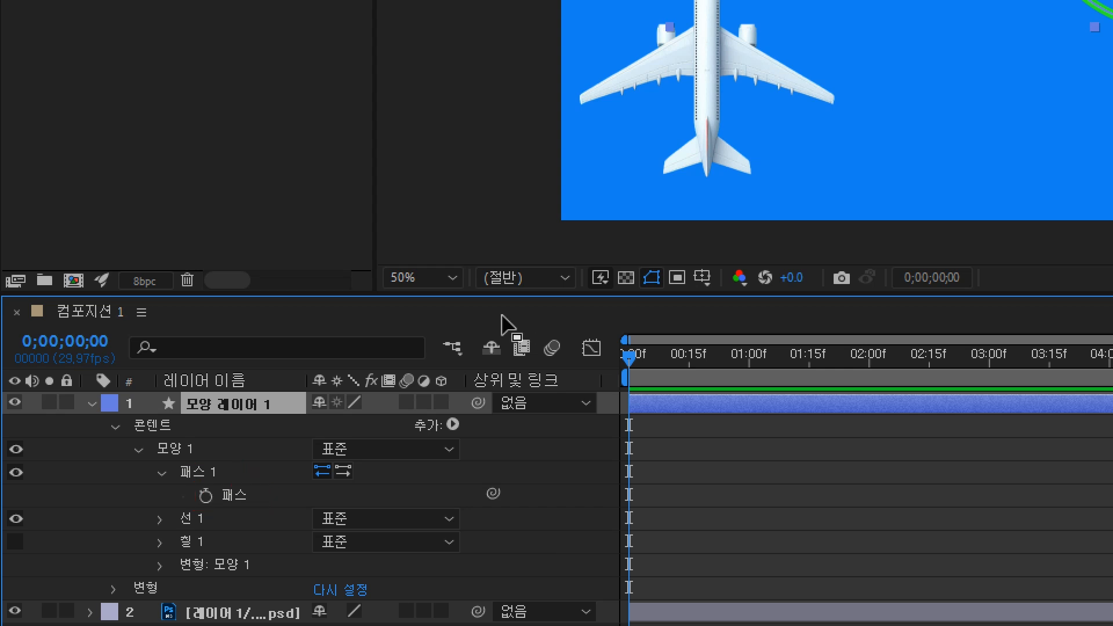
pyautogui.click(248, 497)
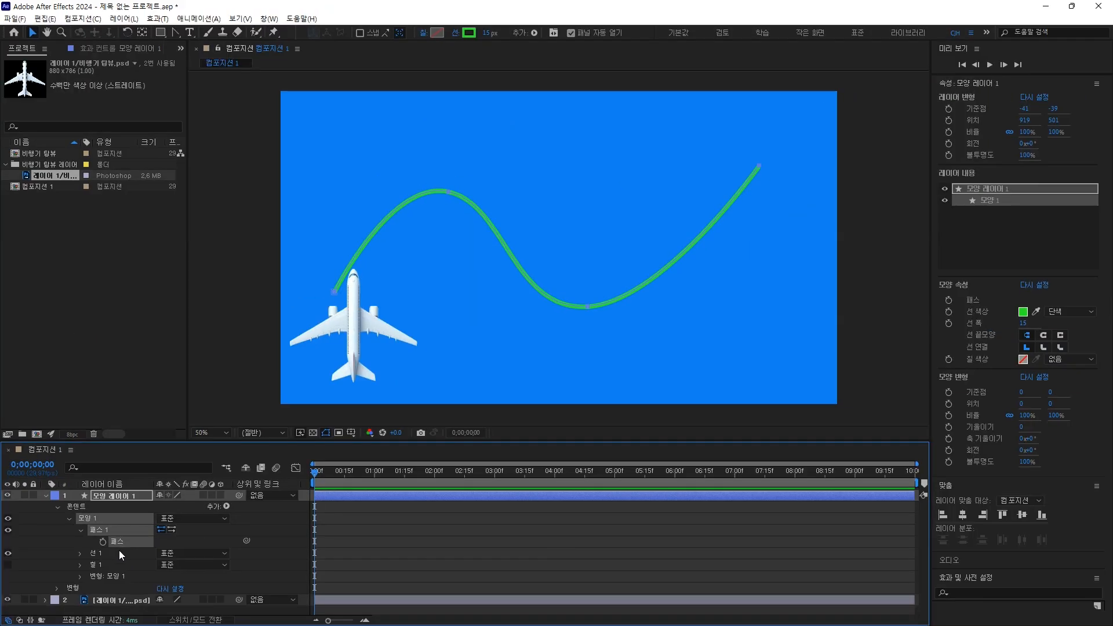
pyautogui.hotkey('ctrl', 'c')
# - Paste the copied path into the airplane layer's position property (위치) at 0;00;00;00, with the shape layer collapsed
pyautogui.click(352, 307)
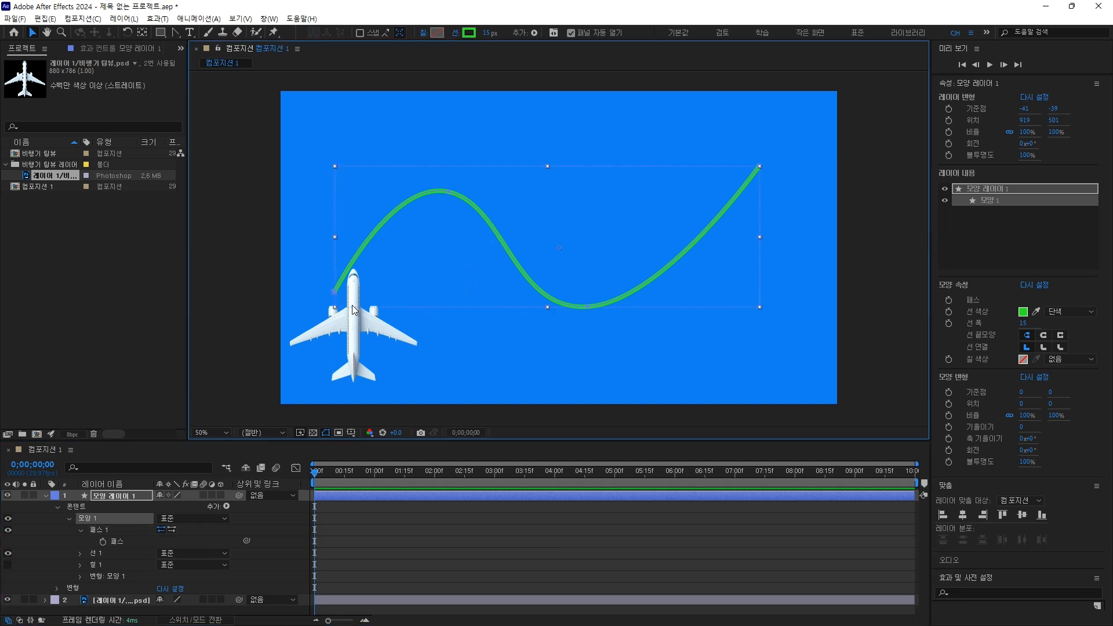
pyautogui.click(351, 339)
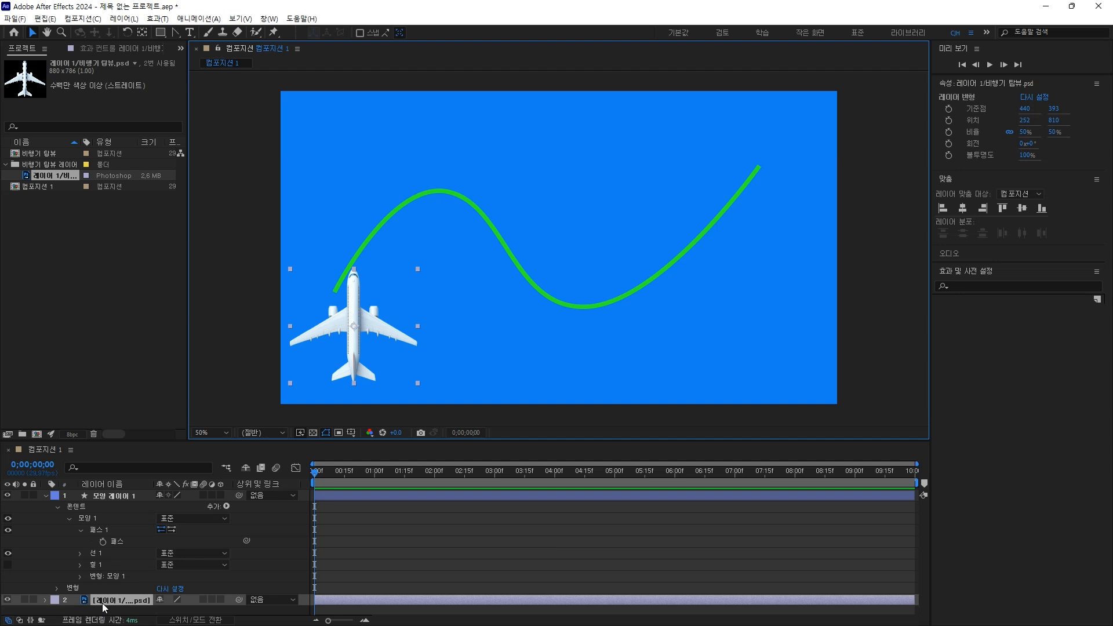
pyautogui.press('p')
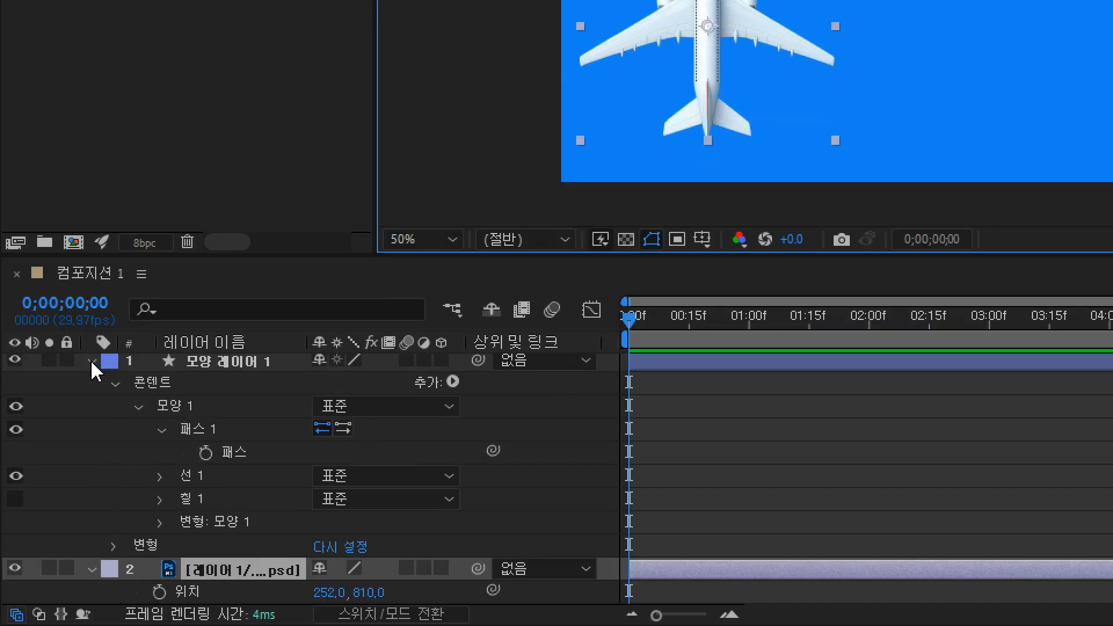
pyautogui.click(91, 363)
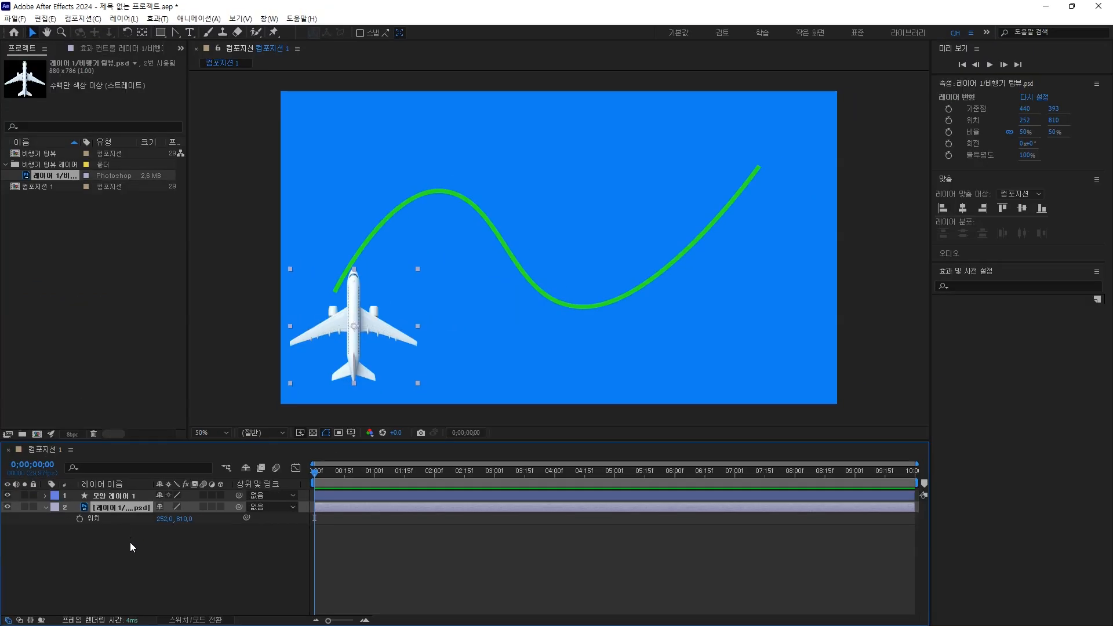
pyautogui.click(96, 519)
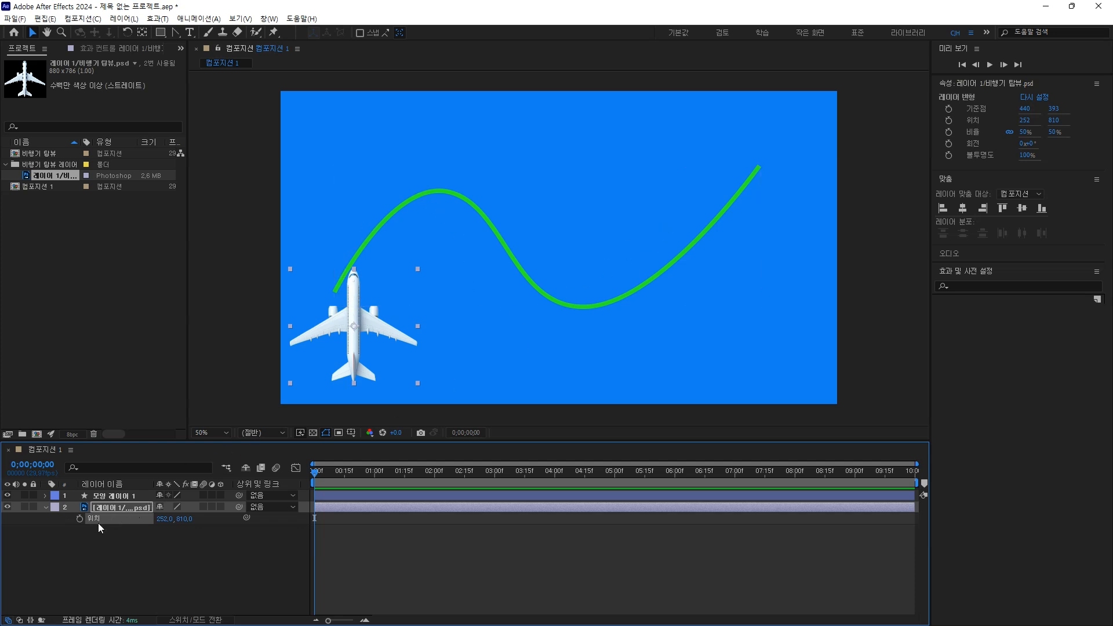
pyautogui.hotkey('ctrl', 'v')
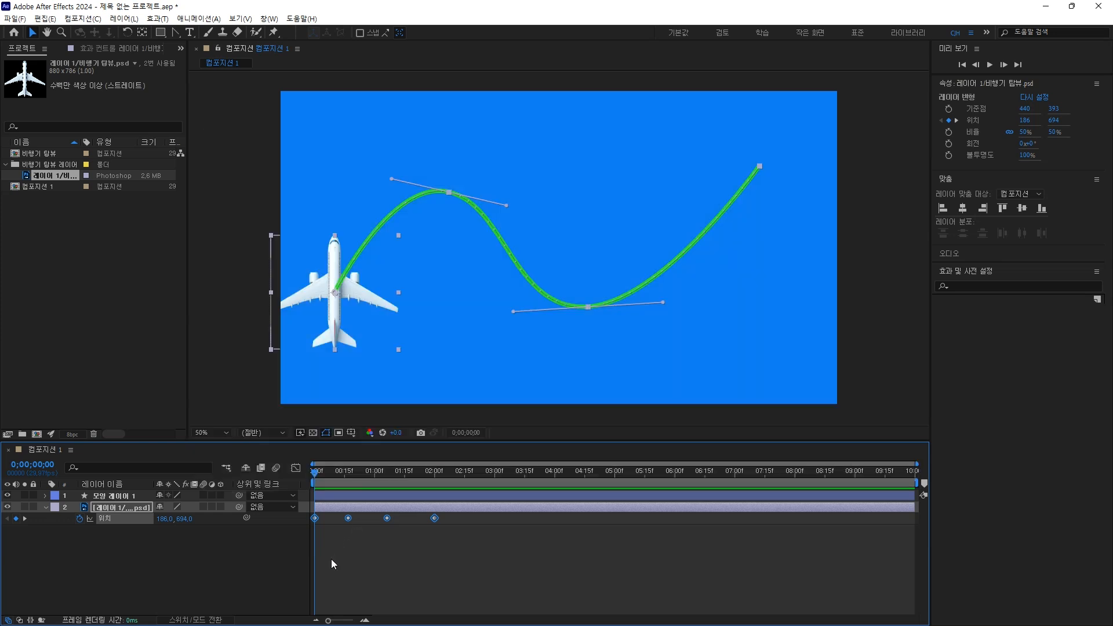
# - Preview the airplane's motion along the path twice and return the playhead to the first frame
pyautogui.press('space')
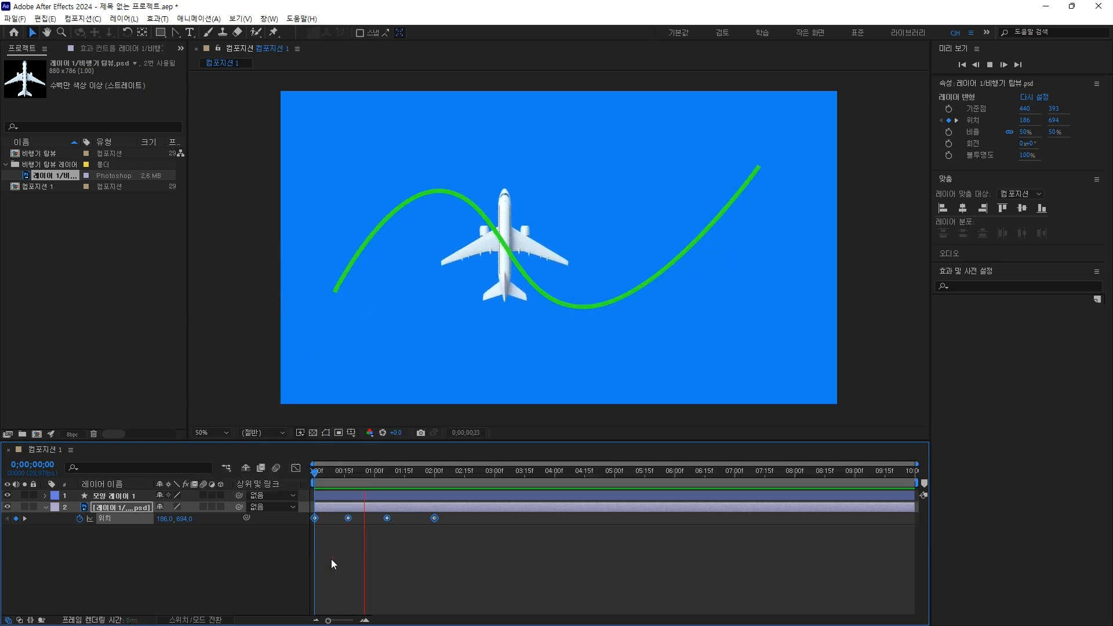
pyautogui.moveTo(464, 472); pyautogui.dragTo(311, 501)
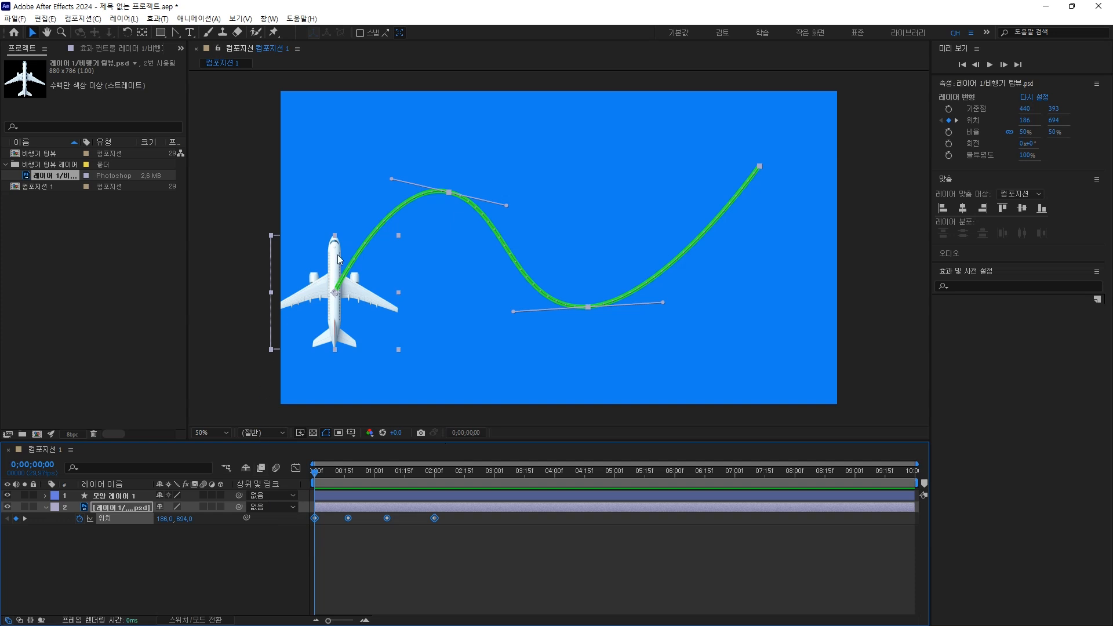
pyautogui.press('space')
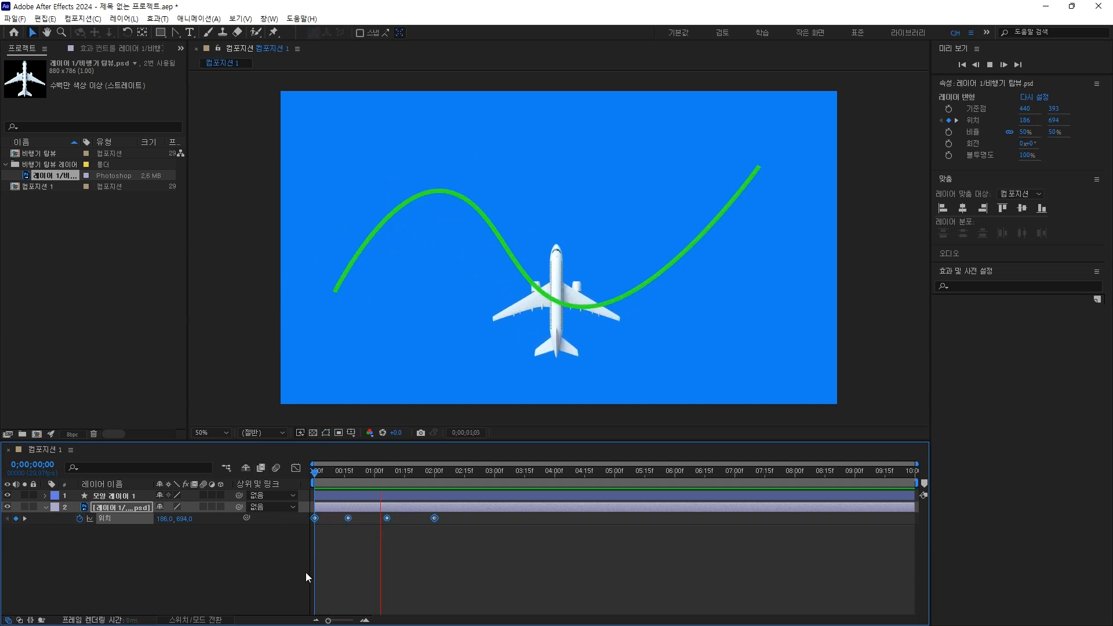
pyautogui.press('space')
pyautogui.moveTo(450, 471); pyautogui.dragTo(308, 494)
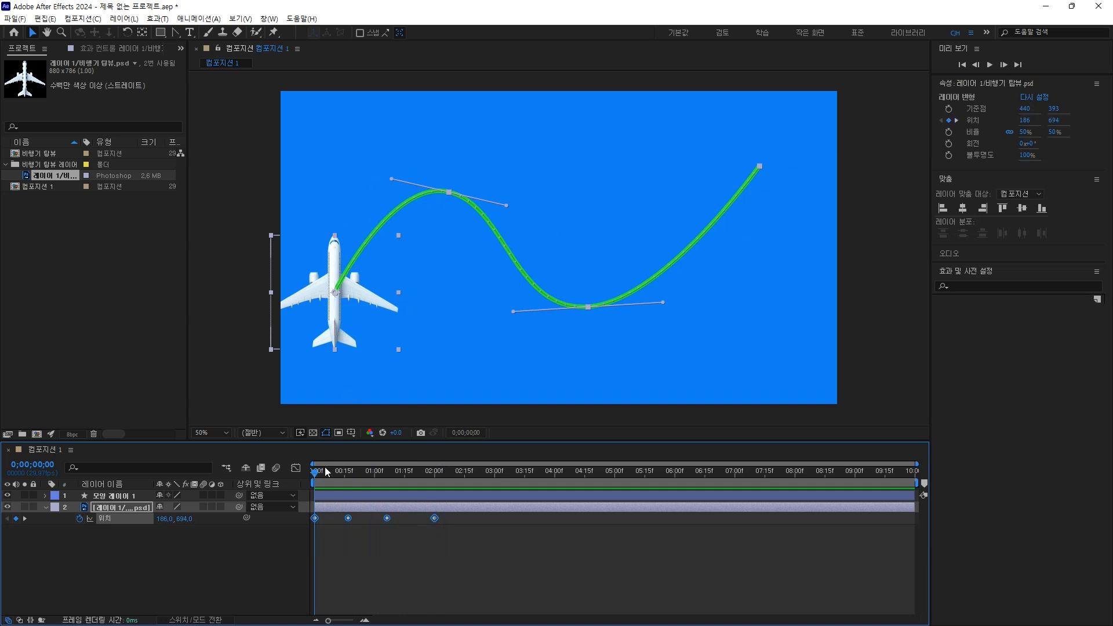
pyautogui.moveTo(315, 470); pyautogui.dragTo(308, 524)
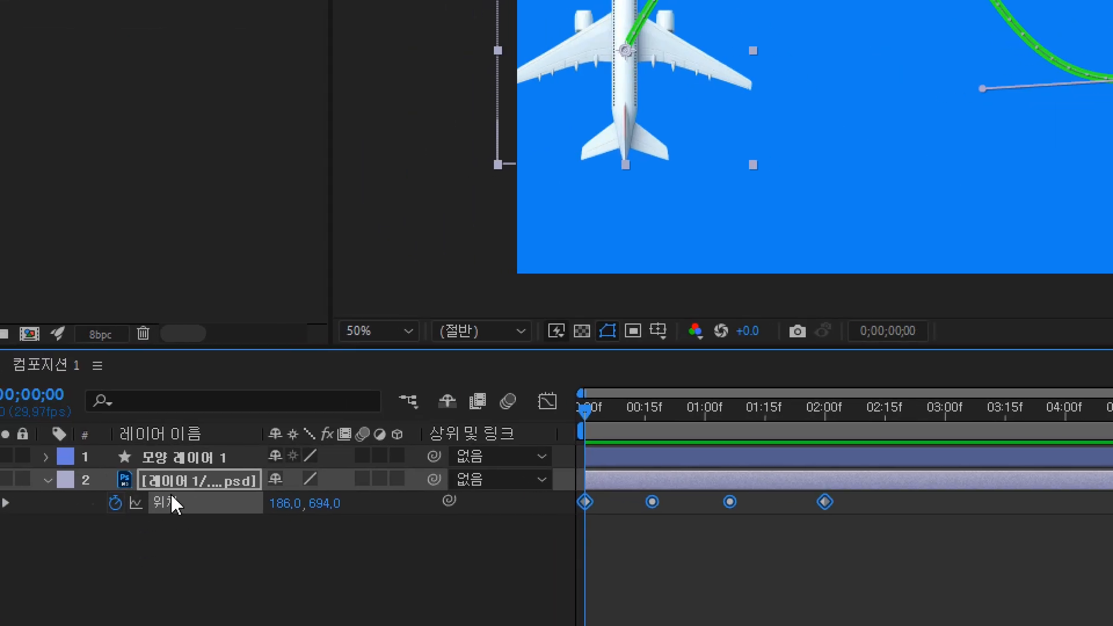
# - Set the airplane layer's rotation (회전) to 33° to align its nose with the start of the path, and deselect the layer
pyautogui.press('r')
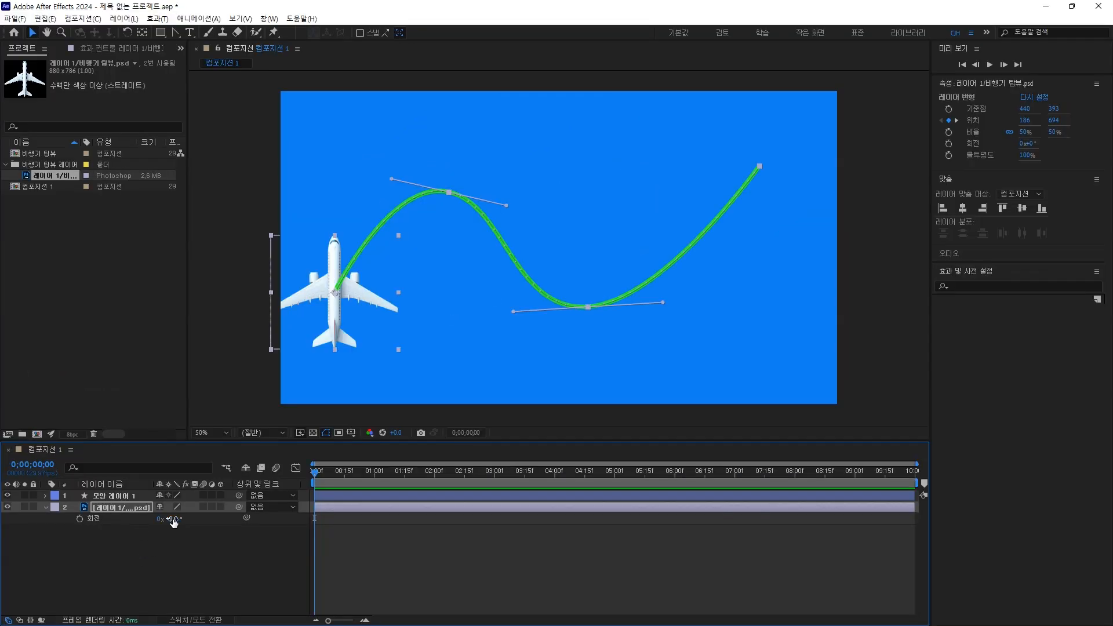
pyautogui.moveTo(171, 519); pyautogui.dragTo(194, 521)
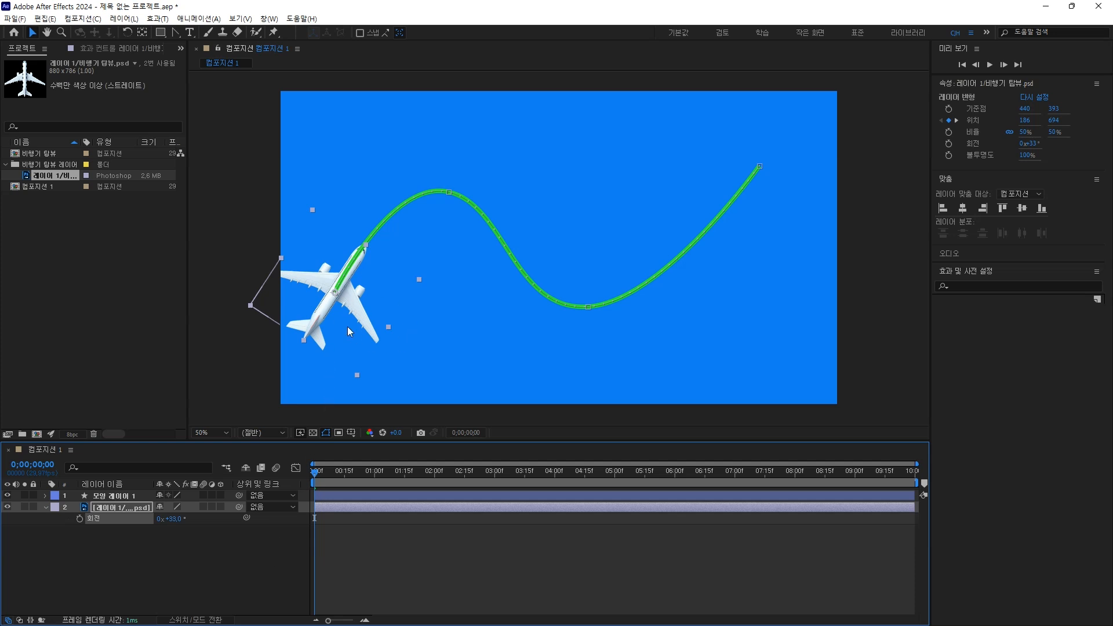
pyautogui.click(124, 541)
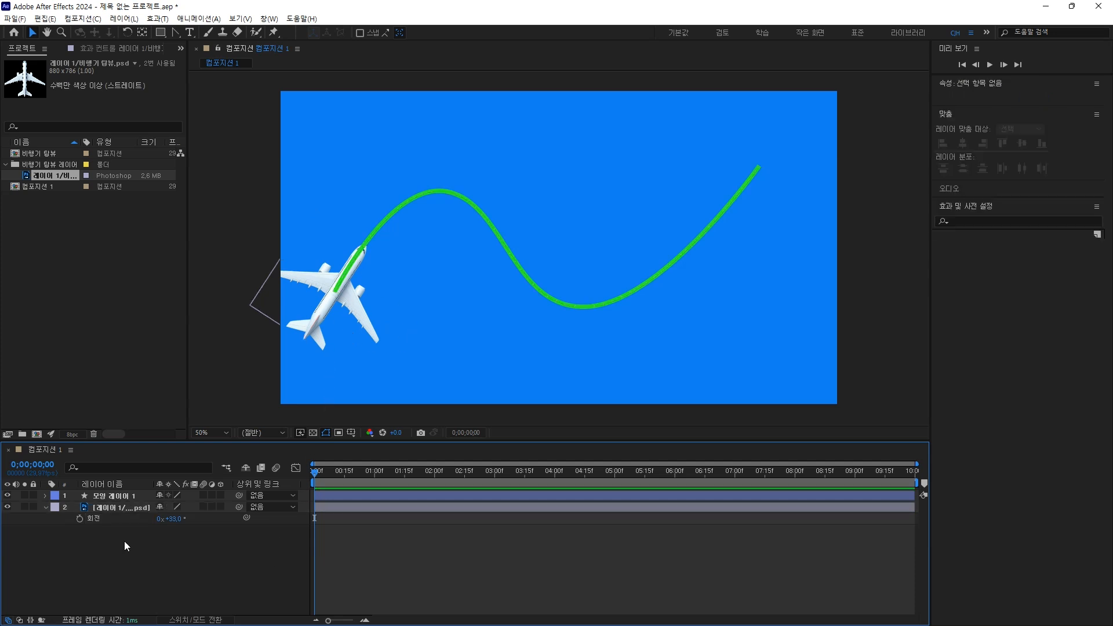
pyautogui.click(120, 509)
pyautogui.rightClick(126, 508)
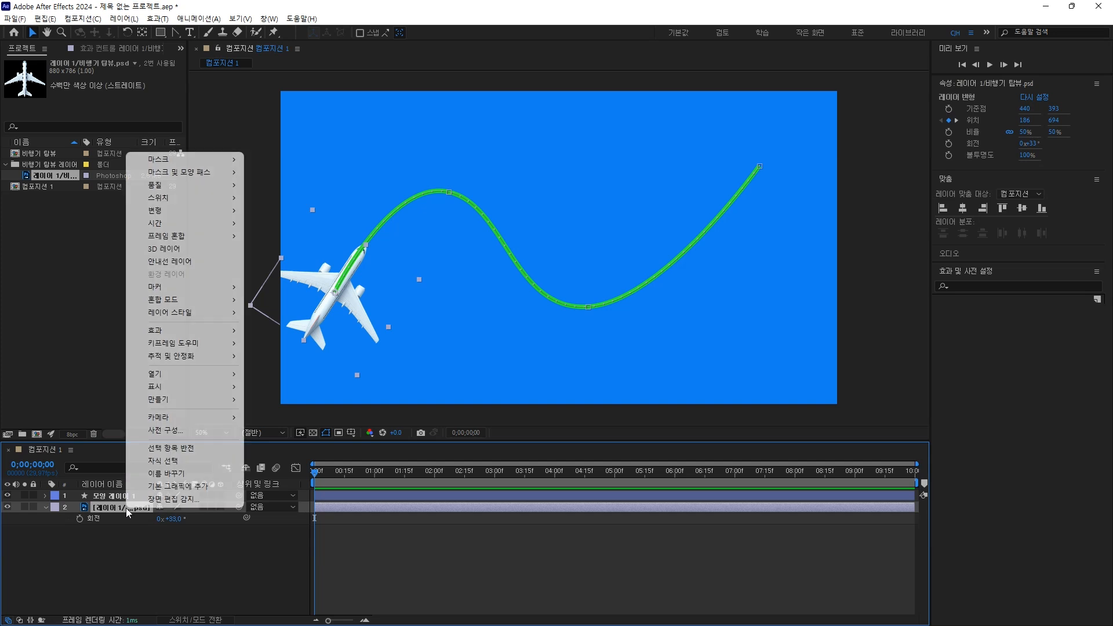
pyautogui.moveTo(197, 220)
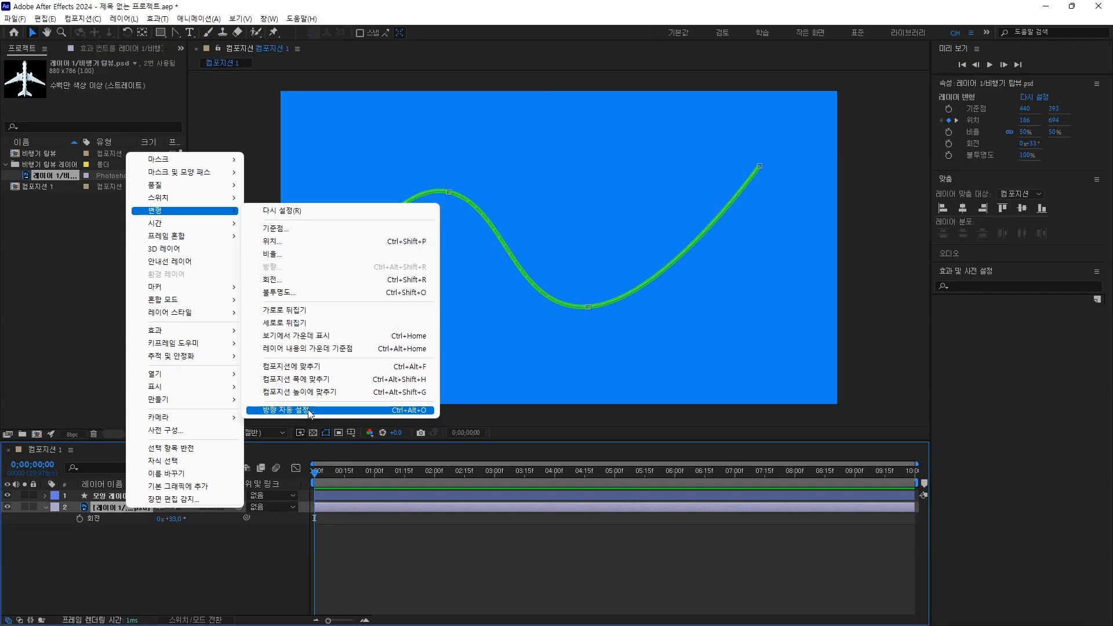
pyautogui.click(287, 531)
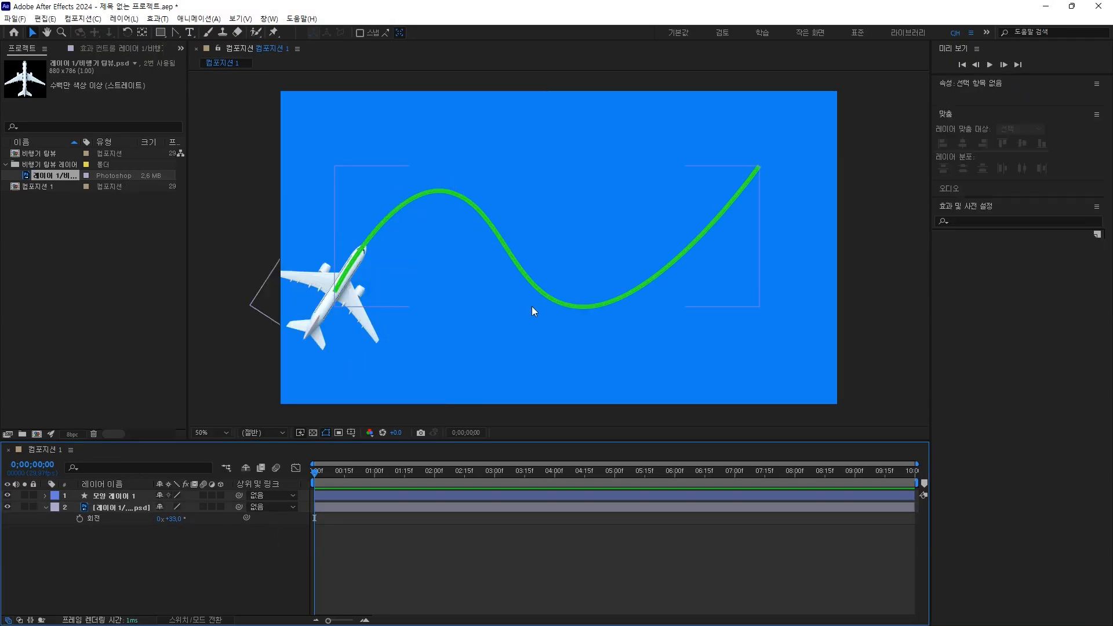
# - Set the airplane layer's auto-orientation (방향 자동 설정) to follow the path direction (패스 방향으로)
pyautogui.click(113, 508)
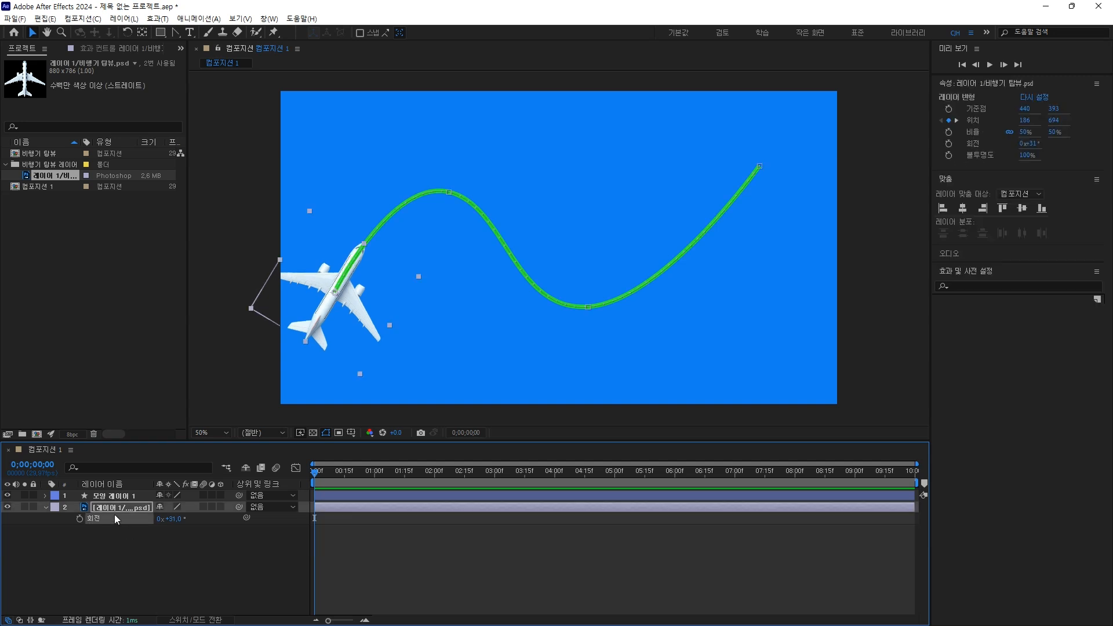
pyautogui.rightClick(113, 512)
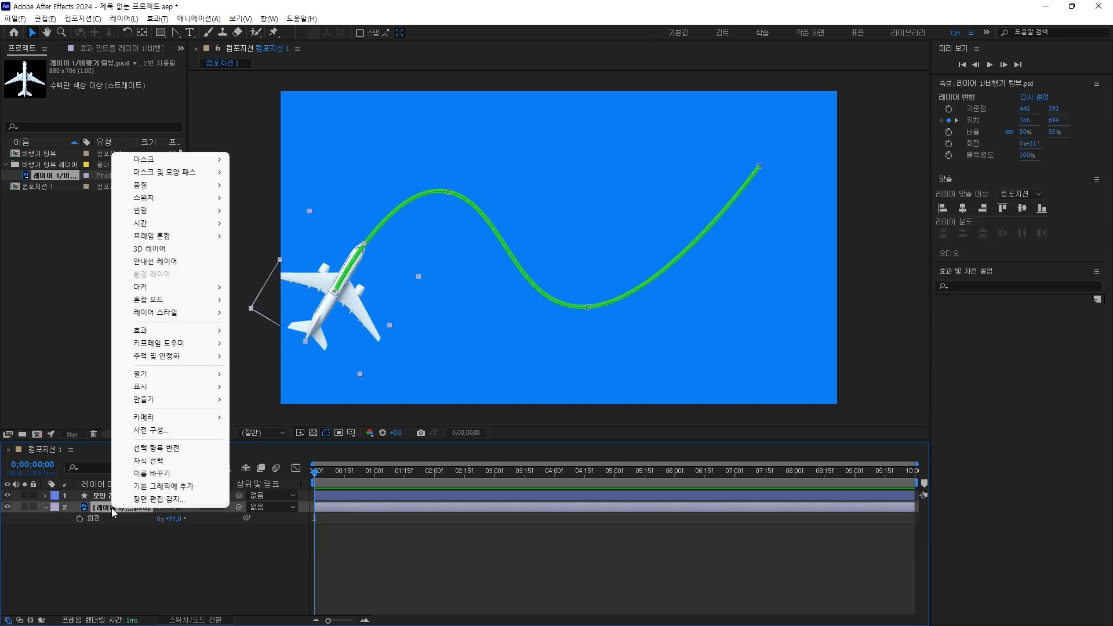
pyautogui.moveTo(194, 220)
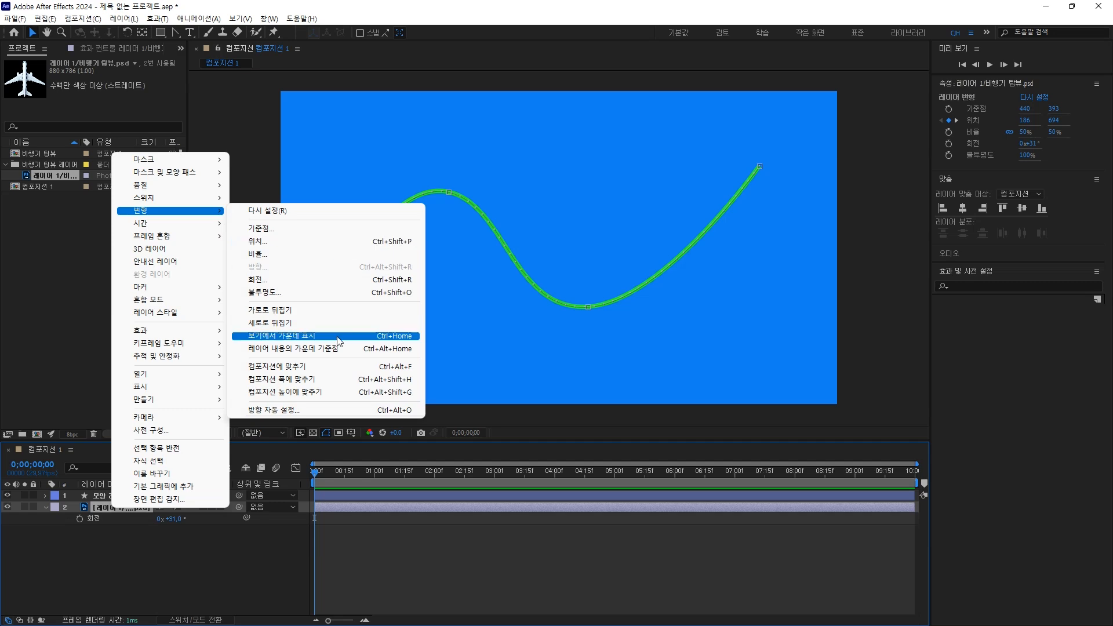
pyautogui.click(296, 411)
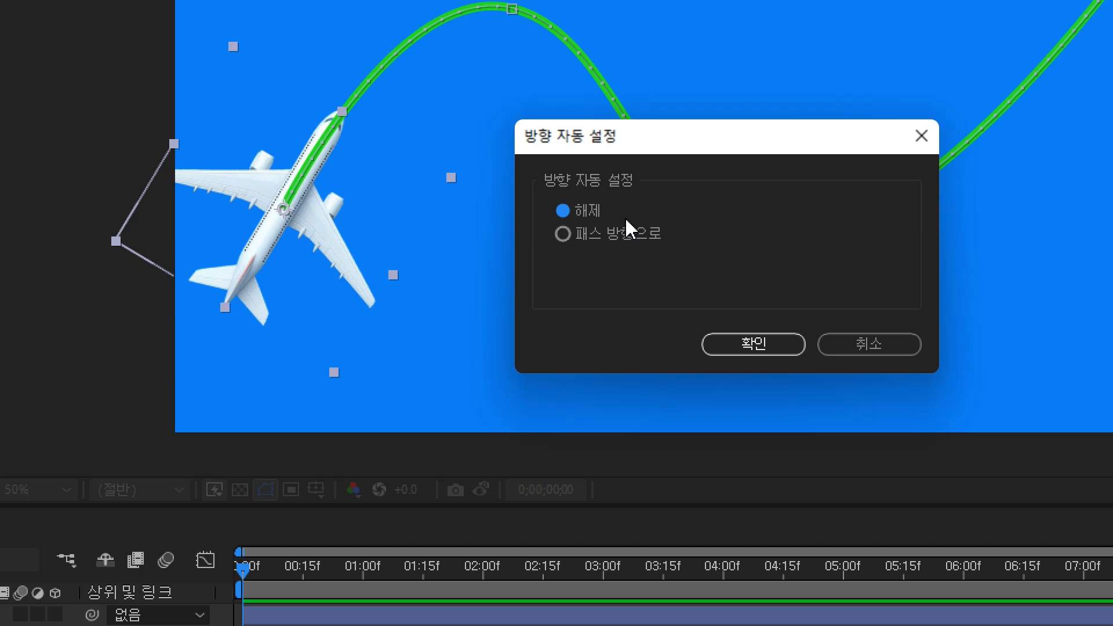
pyautogui.click(592, 238)
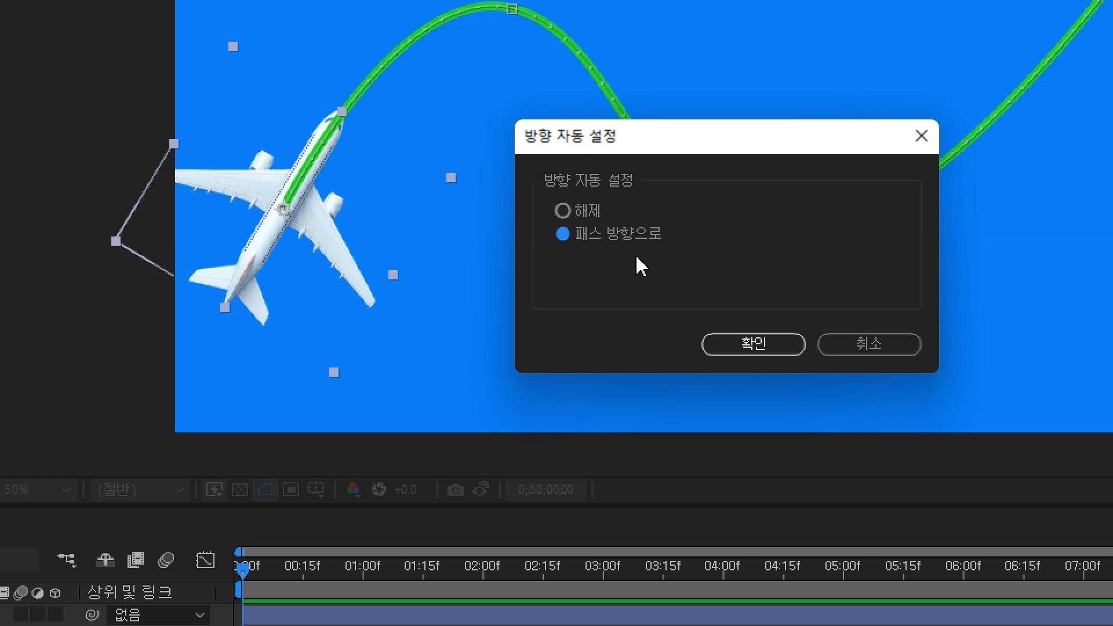
pyautogui.click(749, 343)
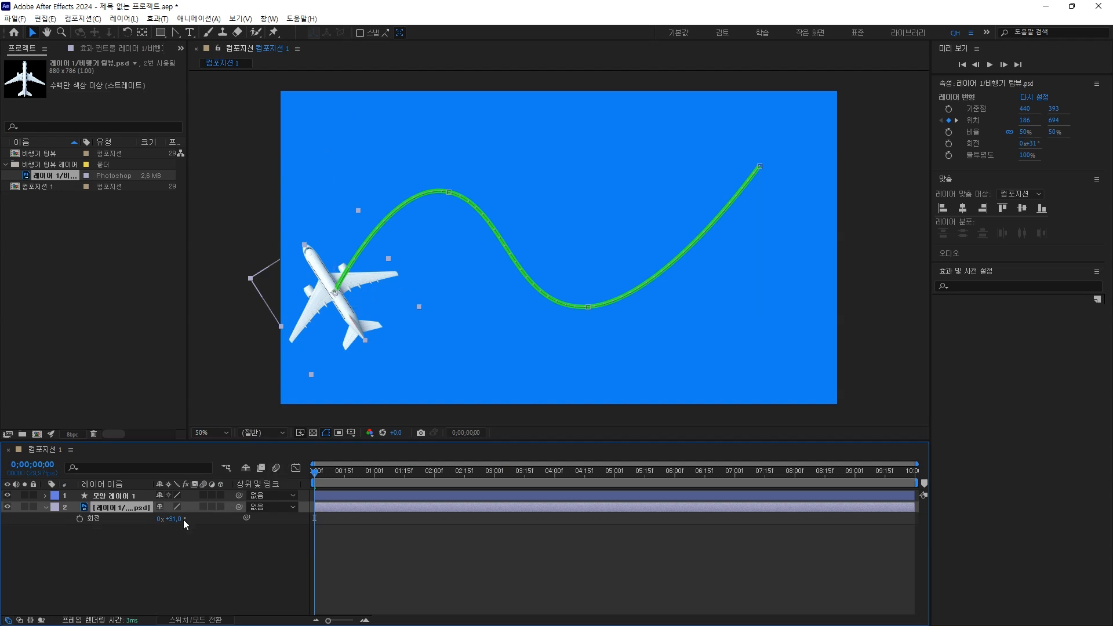
# - Set the airplane layer's rotation (회전) to 95° to point its nose along the start of the path
pyautogui.moveTo(177, 522); pyautogui.dragTo(211, 517)
pyautogui.click(238, 559)
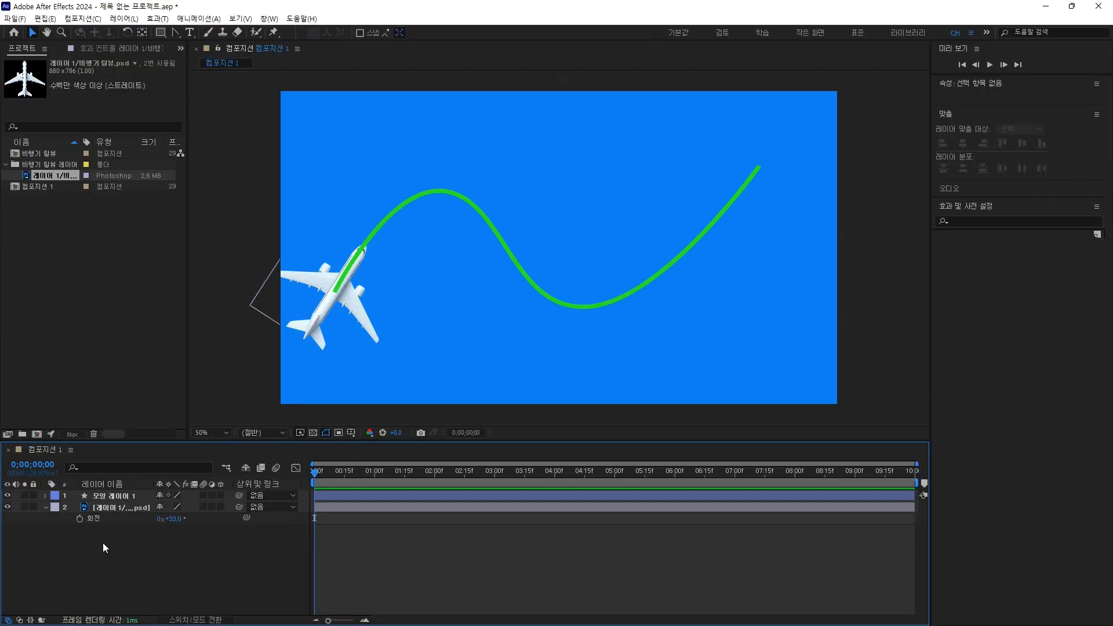
pyautogui.moveTo(173, 519)
pyautogui.mouseDown()
pyautogui.moveTo(150, 513)
pyautogui.moveTo(167, 513)
pyautogui.mouseUp()
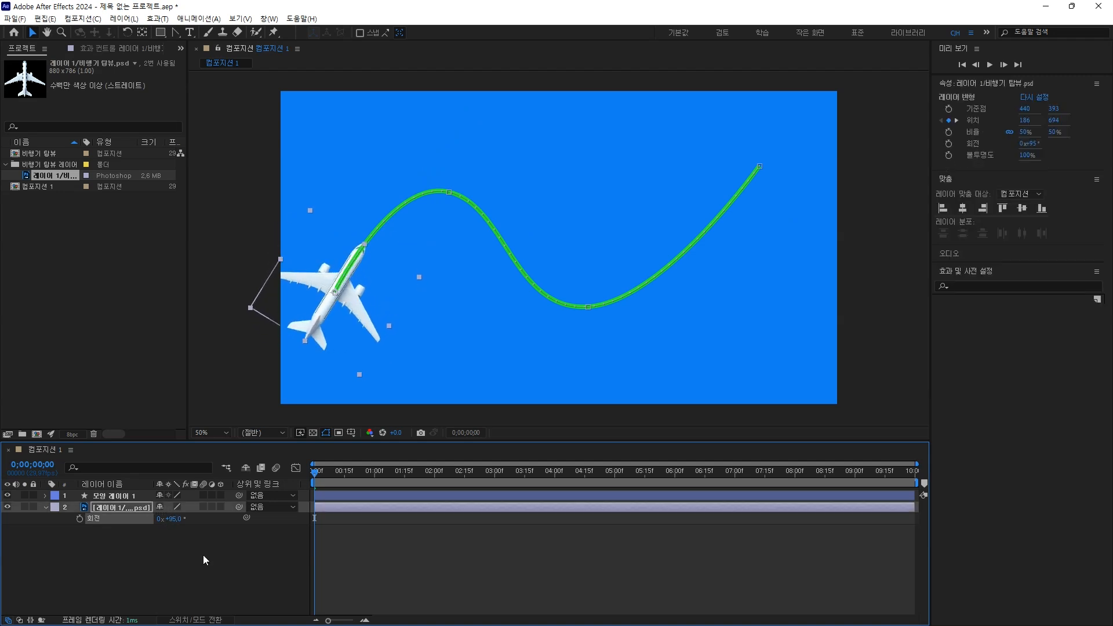
# - Preview the auto-oriented airplane's flight along the curve and return the playhead to the first frame
pyautogui.press('space')
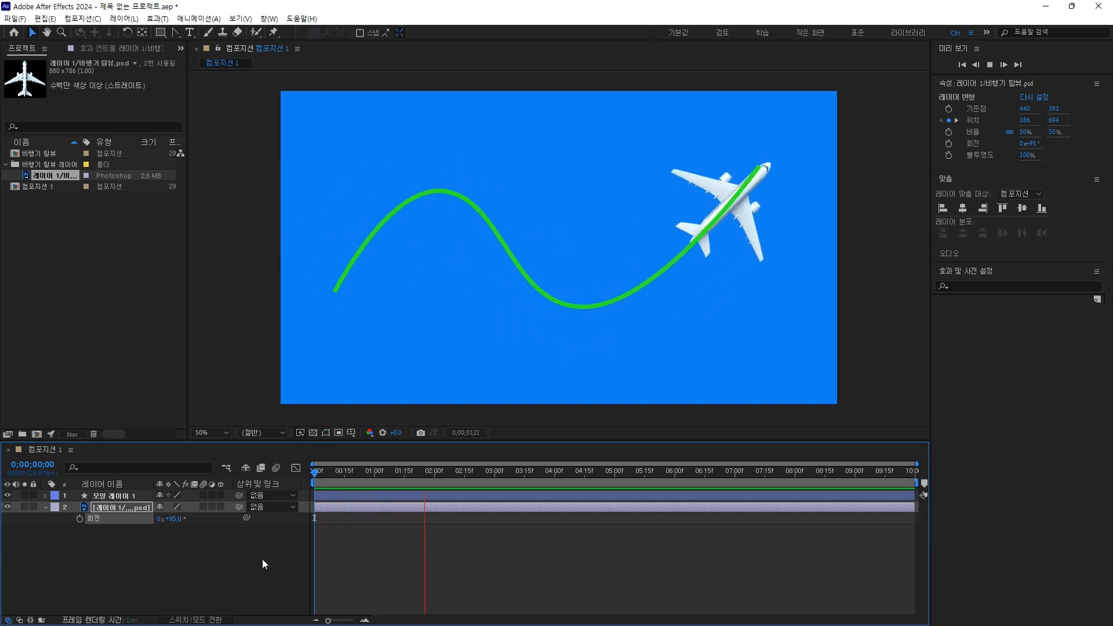
pyautogui.press('space')
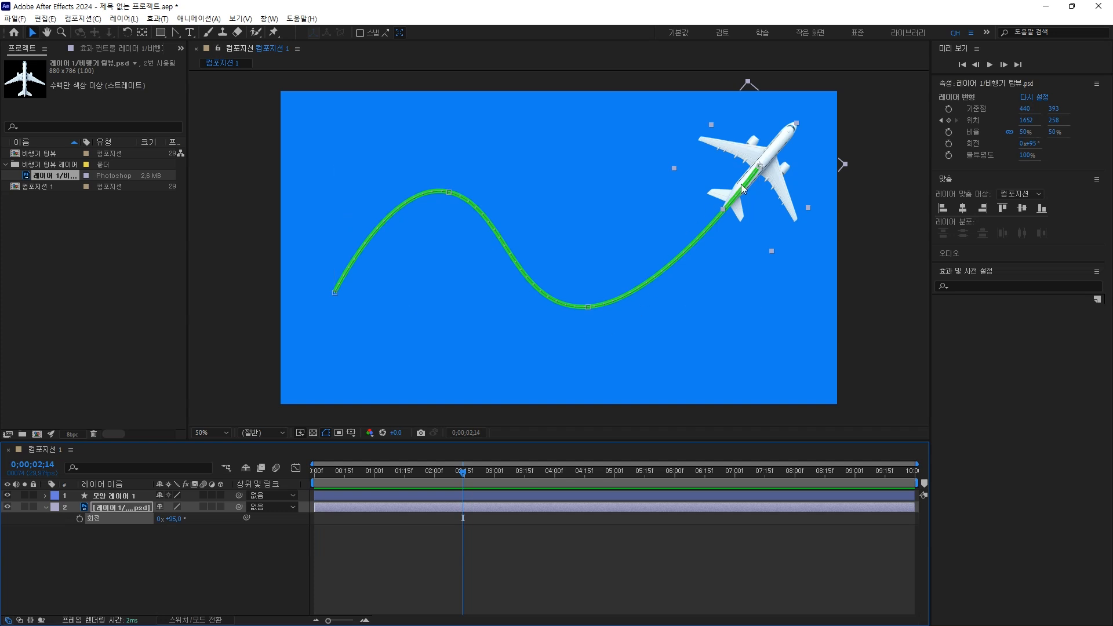
pyautogui.moveTo(463, 473); pyautogui.dragTo(444, 490)
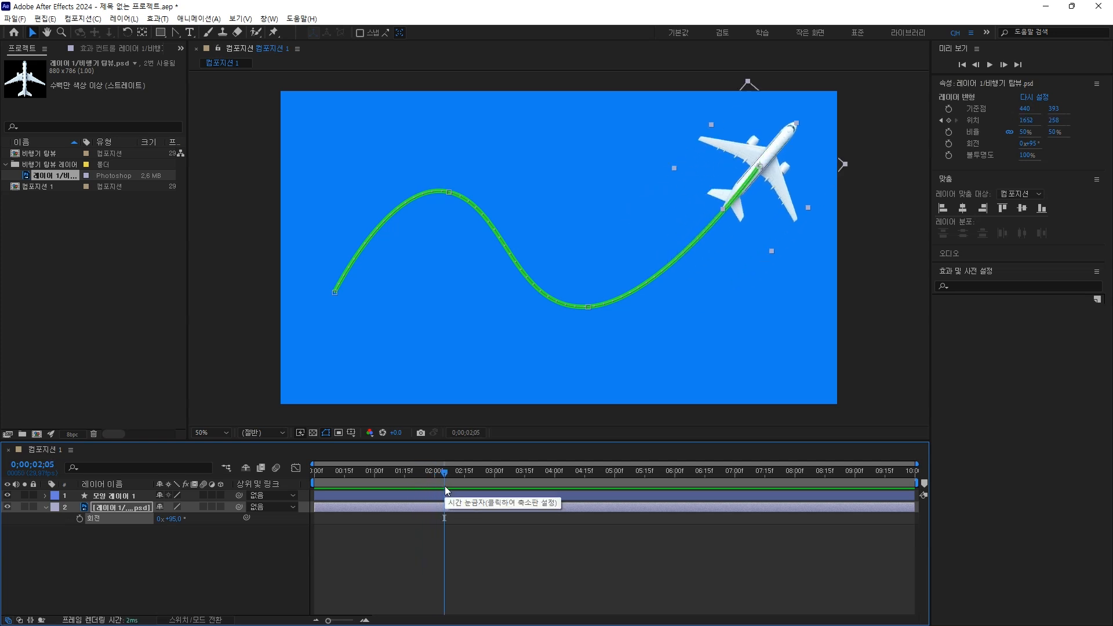
pyautogui.moveTo(446, 490); pyautogui.dragTo(303, 516)
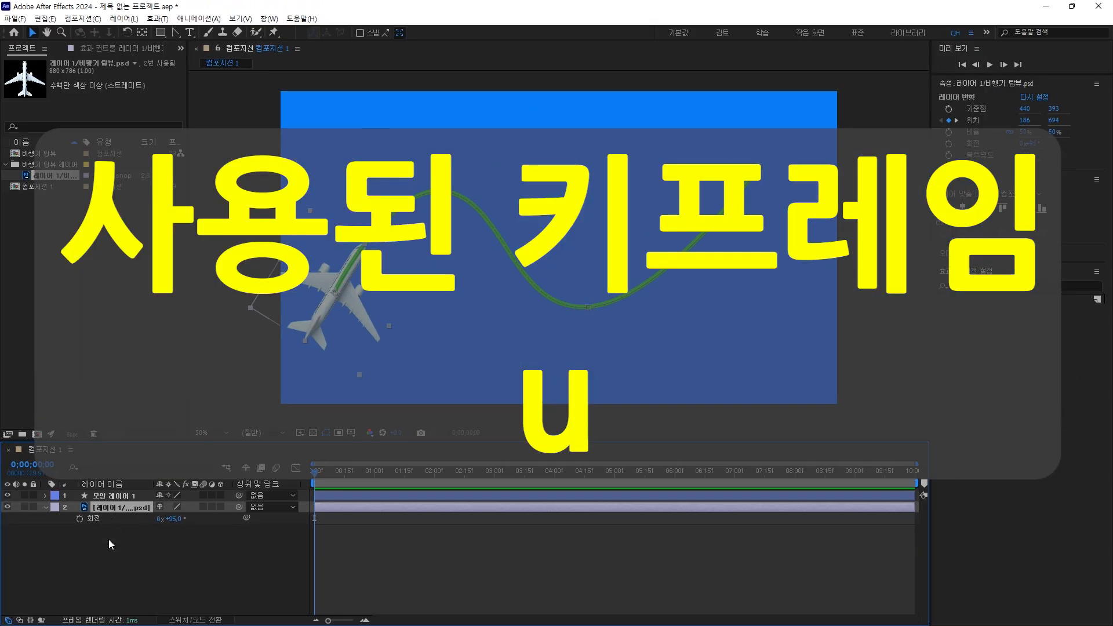
# - Reveal and select all the airplane layer's position (위치) keyframes, and stretch them proportionally so the last one sits at 6 seconds
pyautogui.press('u')
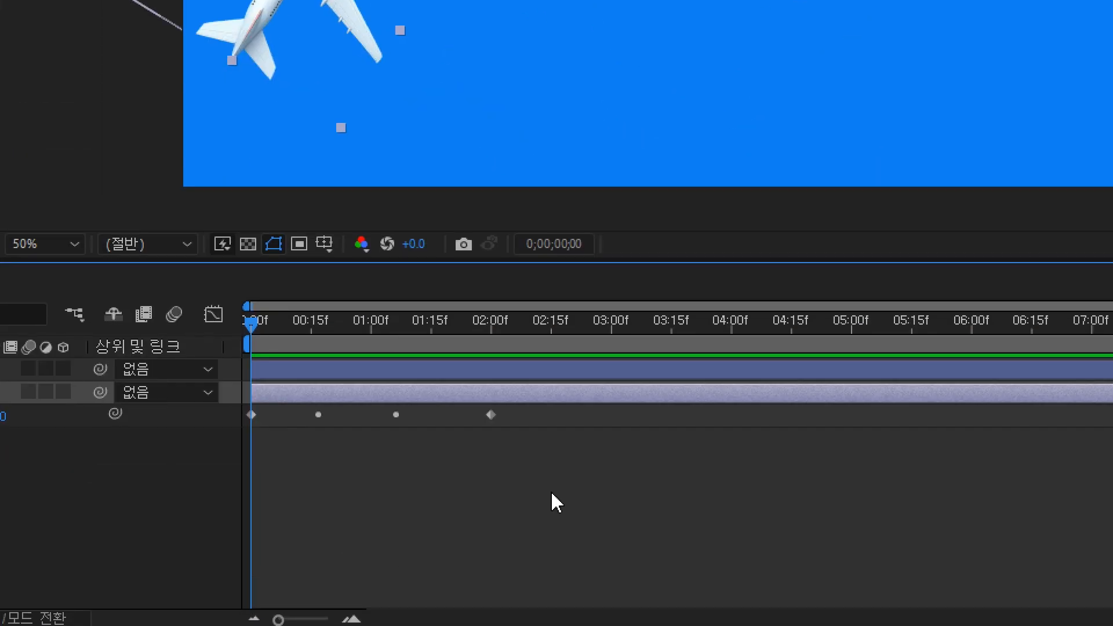
pyautogui.moveTo(552, 493); pyautogui.dragTo(233, 410)
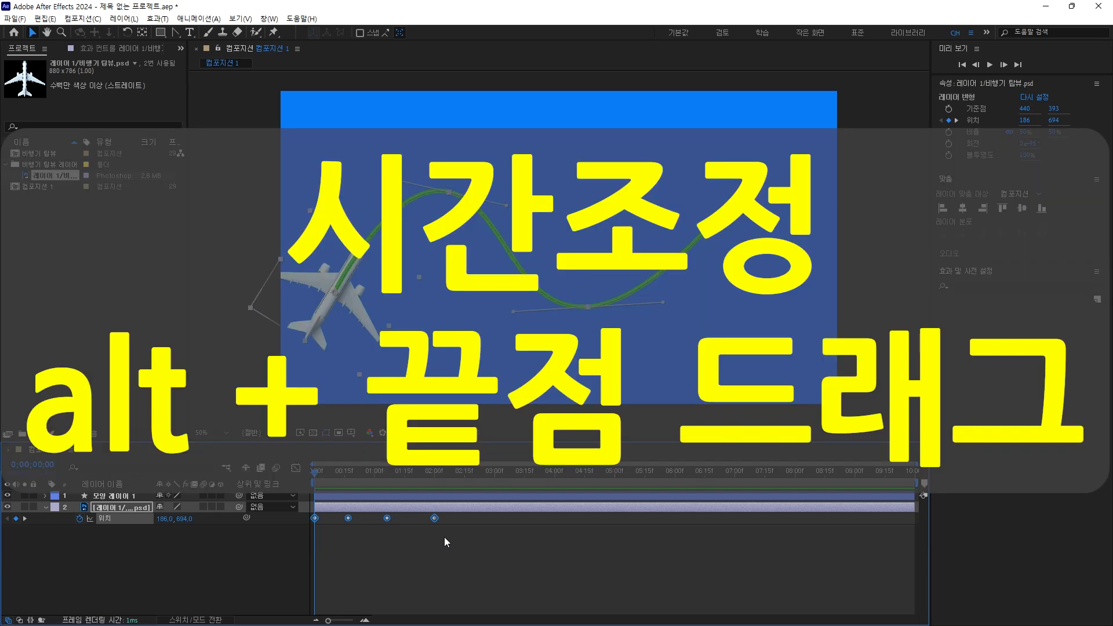
pyautogui.moveTo(434, 517); pyautogui.dragTo(620, 532)
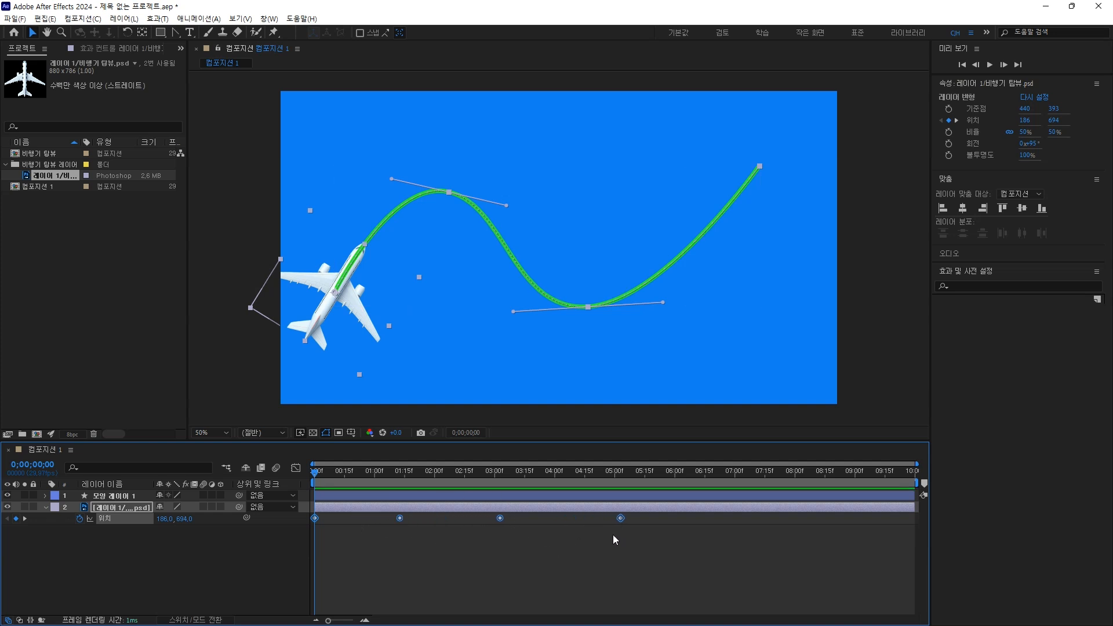
pyautogui.moveTo(624, 518); pyautogui.dragTo(675, 520)
# - Preview the slower flight along the path and return the playhead to the first frame
pyautogui.press('space')
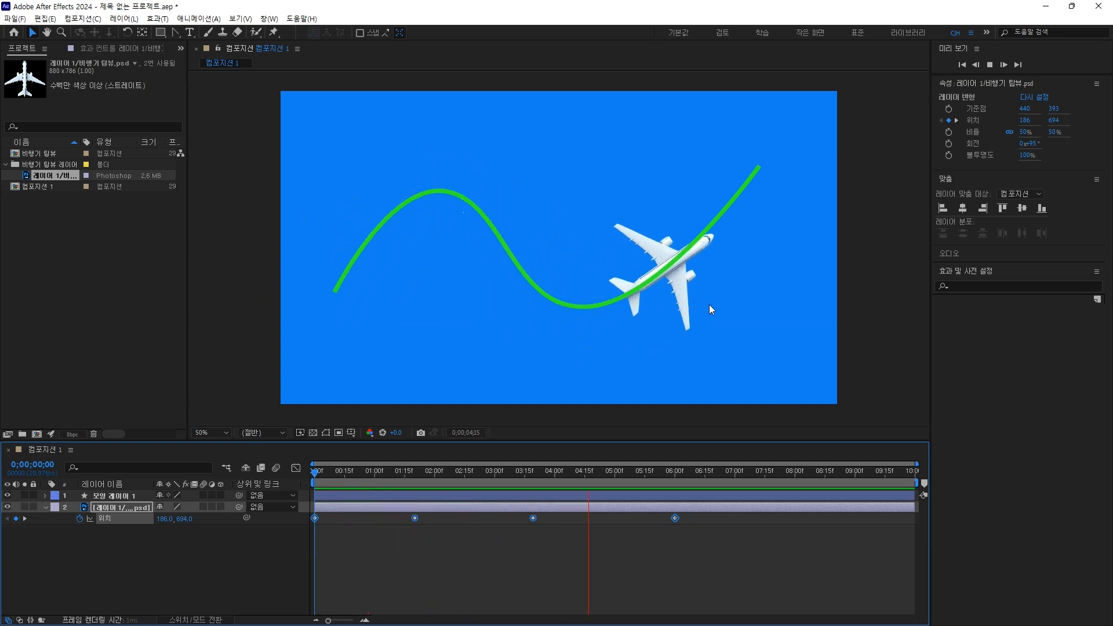
pyautogui.click(734, 474)
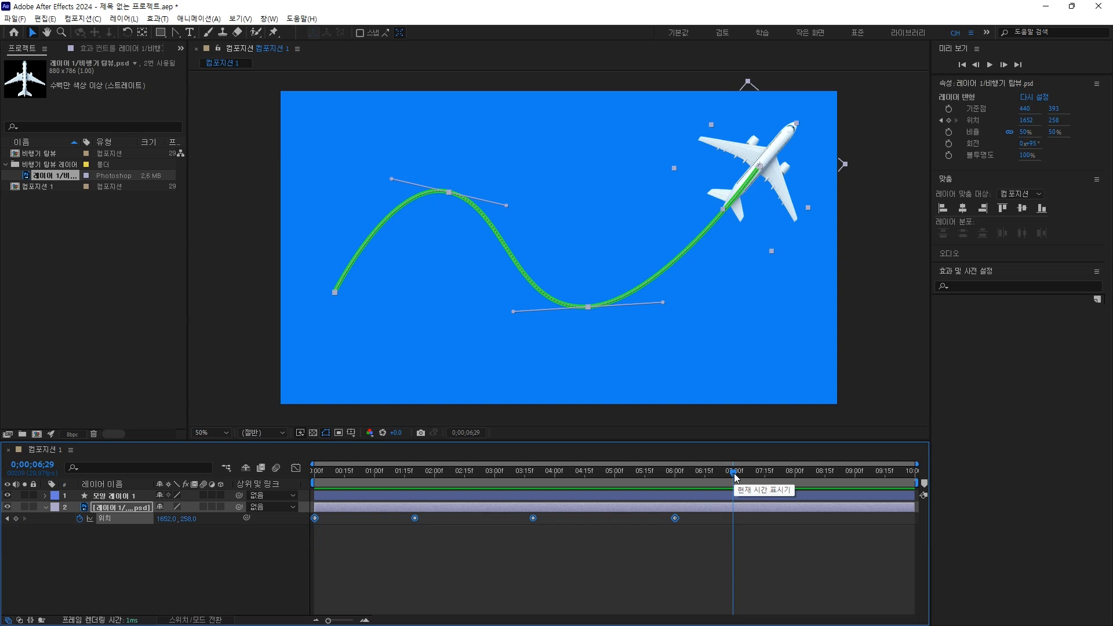
pyautogui.press('Home')
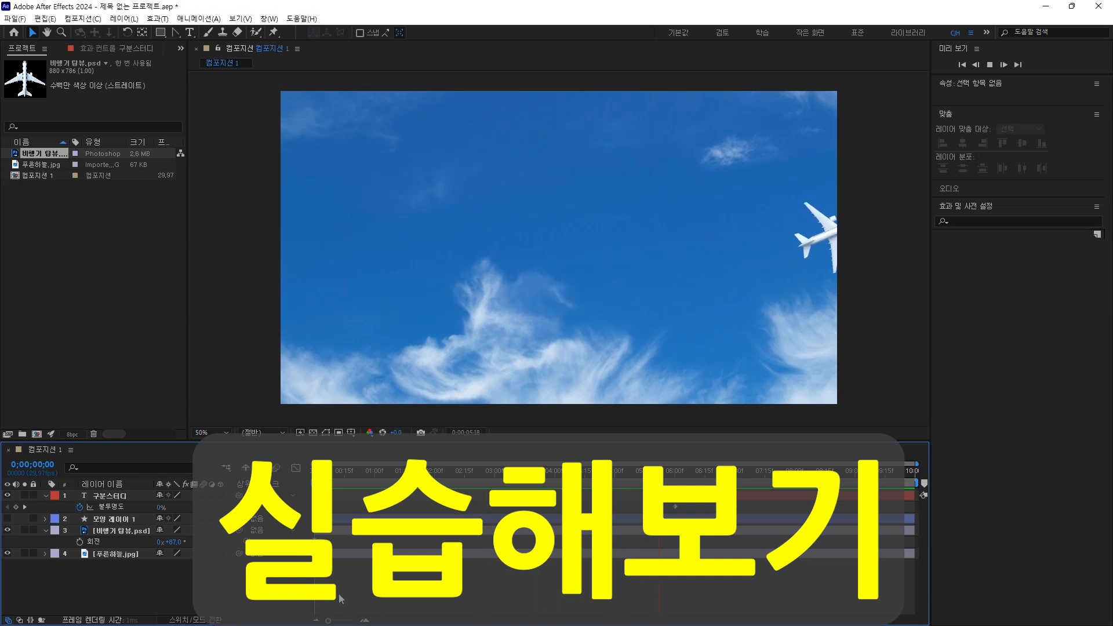
# - Stop the preview of the blue-sky practice composition at 0;00;08;04
pyautogui.press('space')
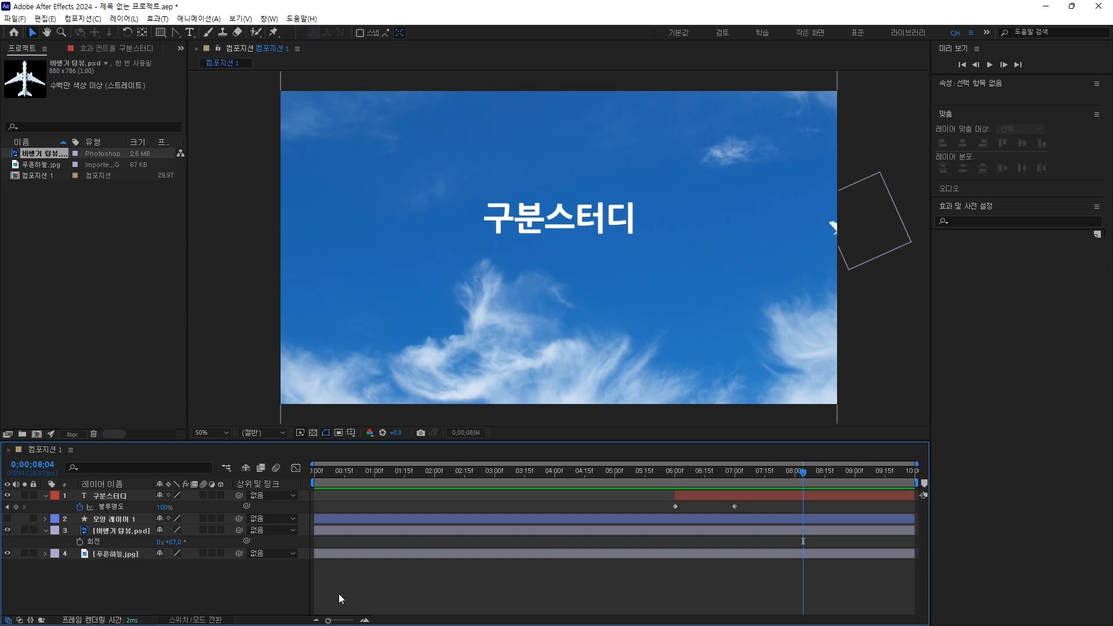